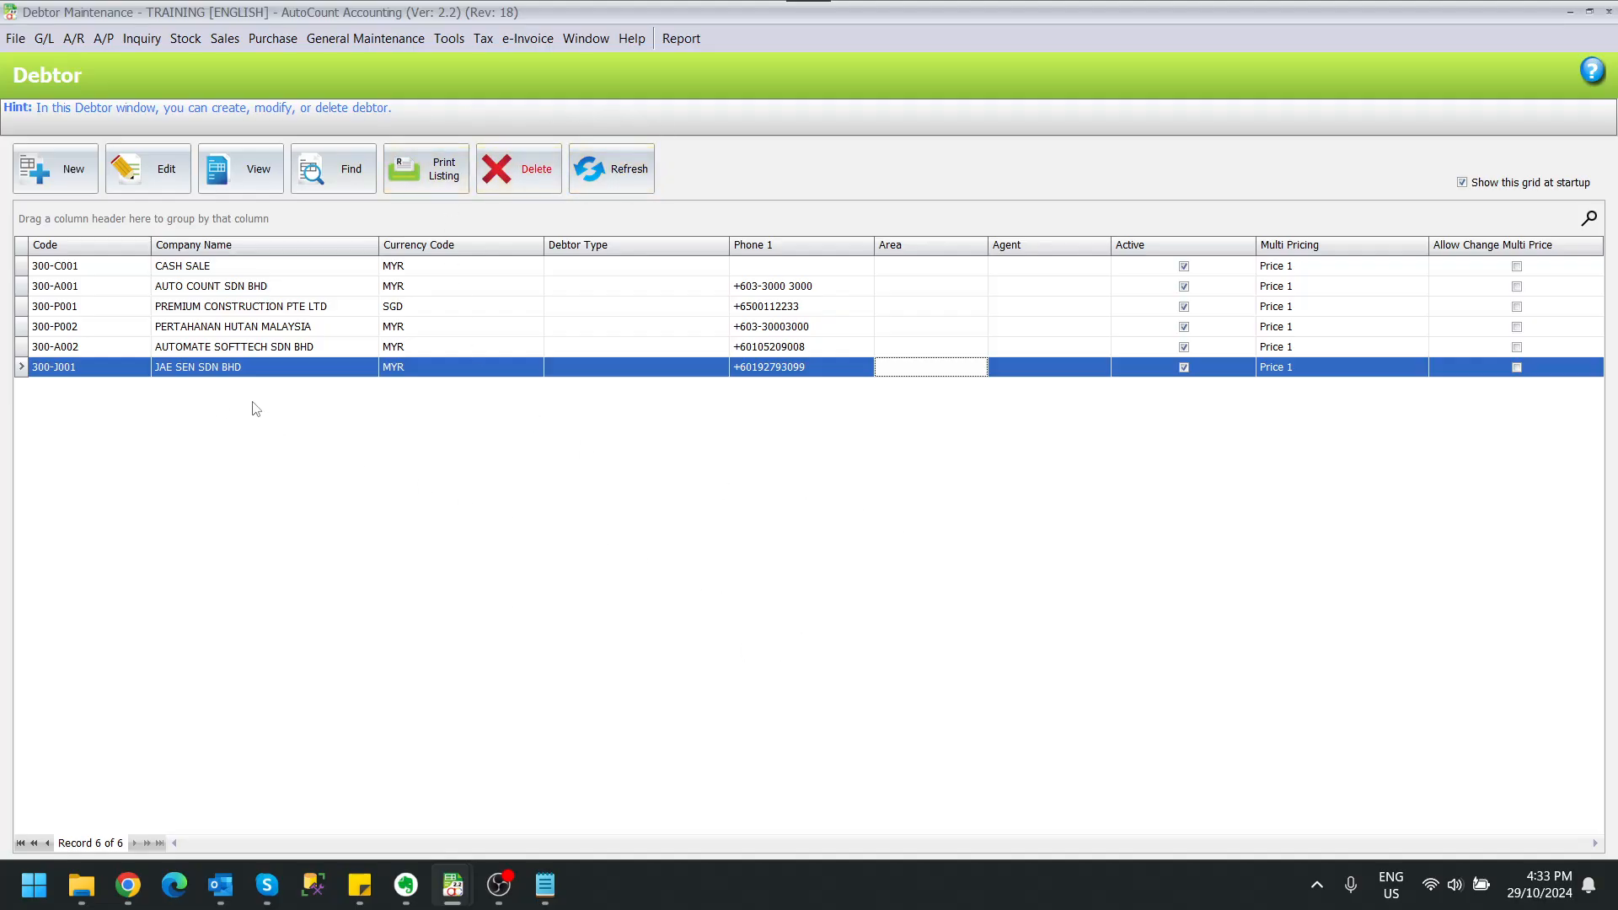
Step: Open debtor JAE SEN SDN BHD for editing and start a company tax information request from its TIN lookup
click(296, 369)
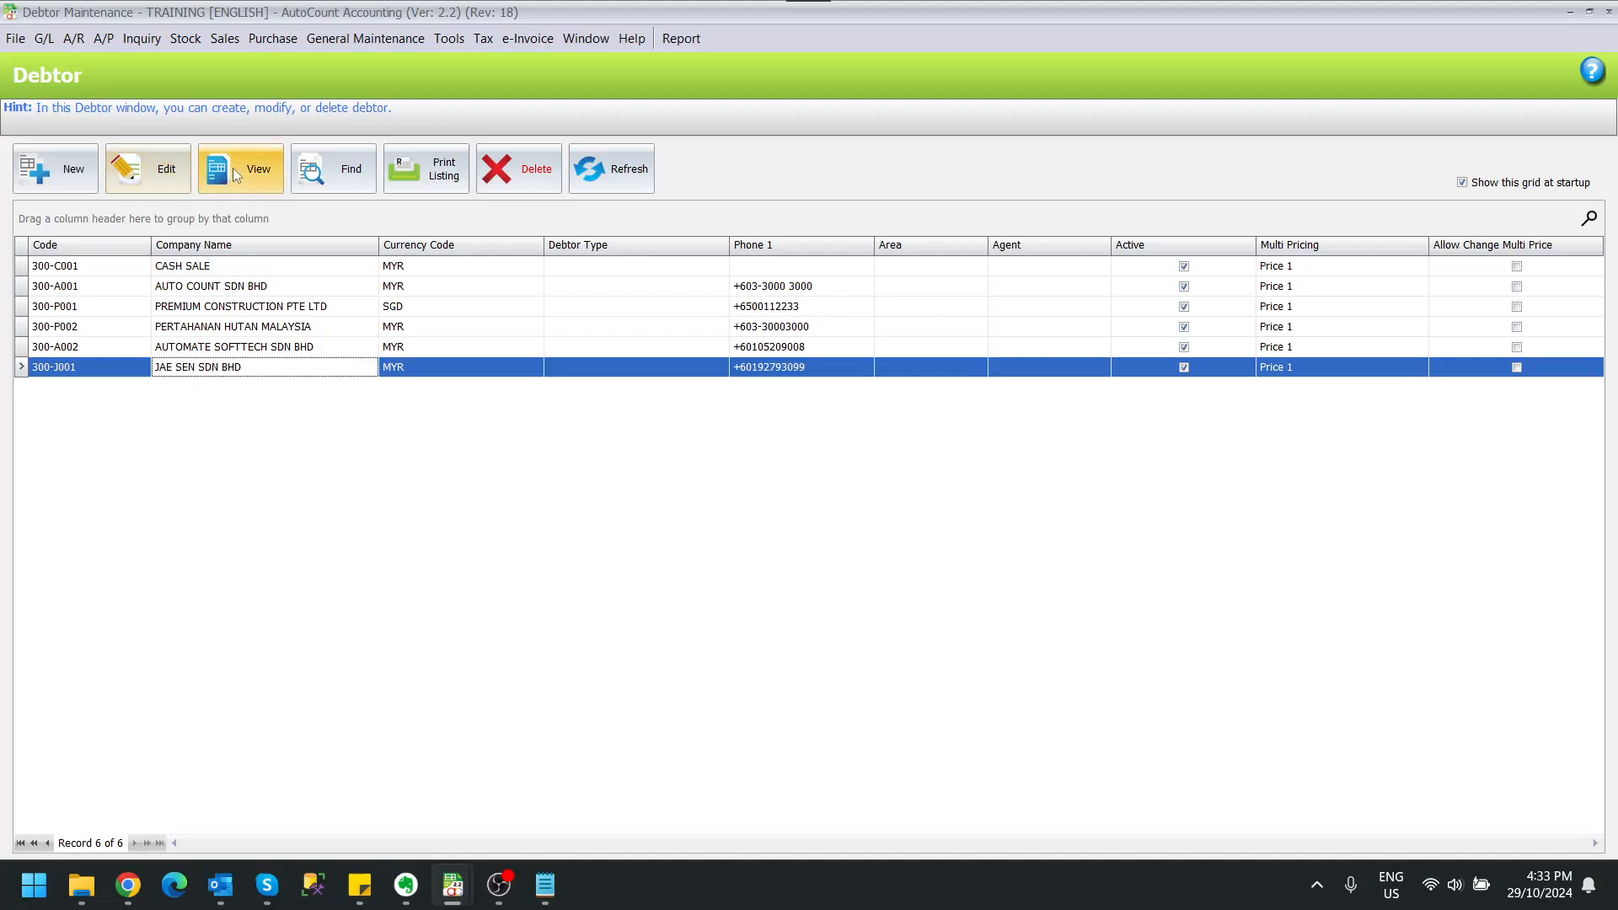
click(175, 172)
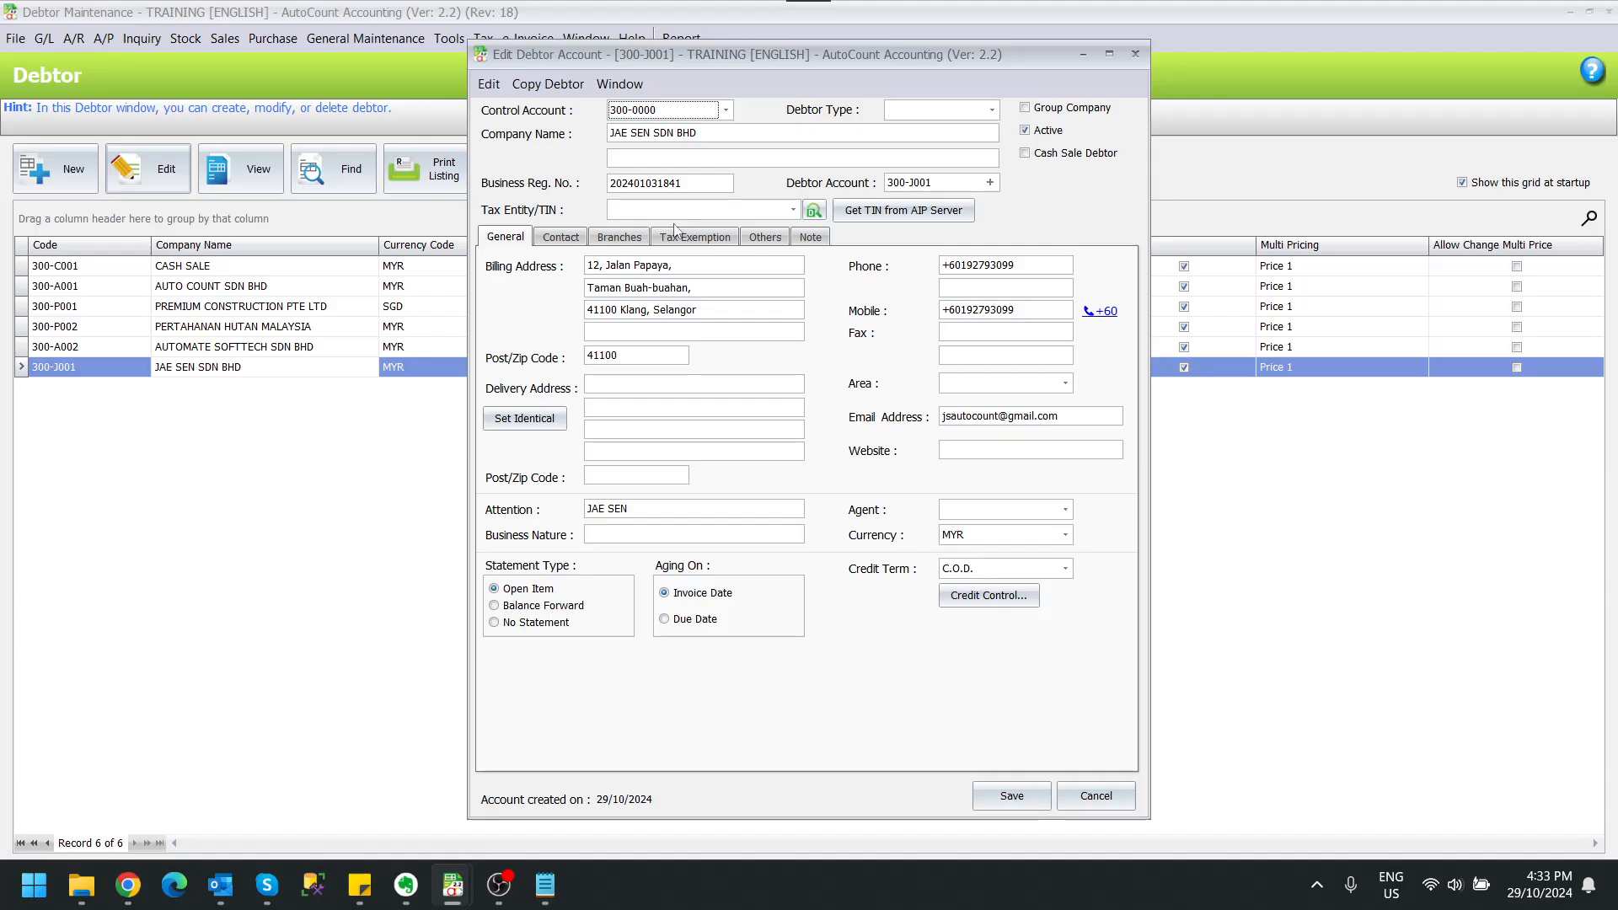
click(912, 215)
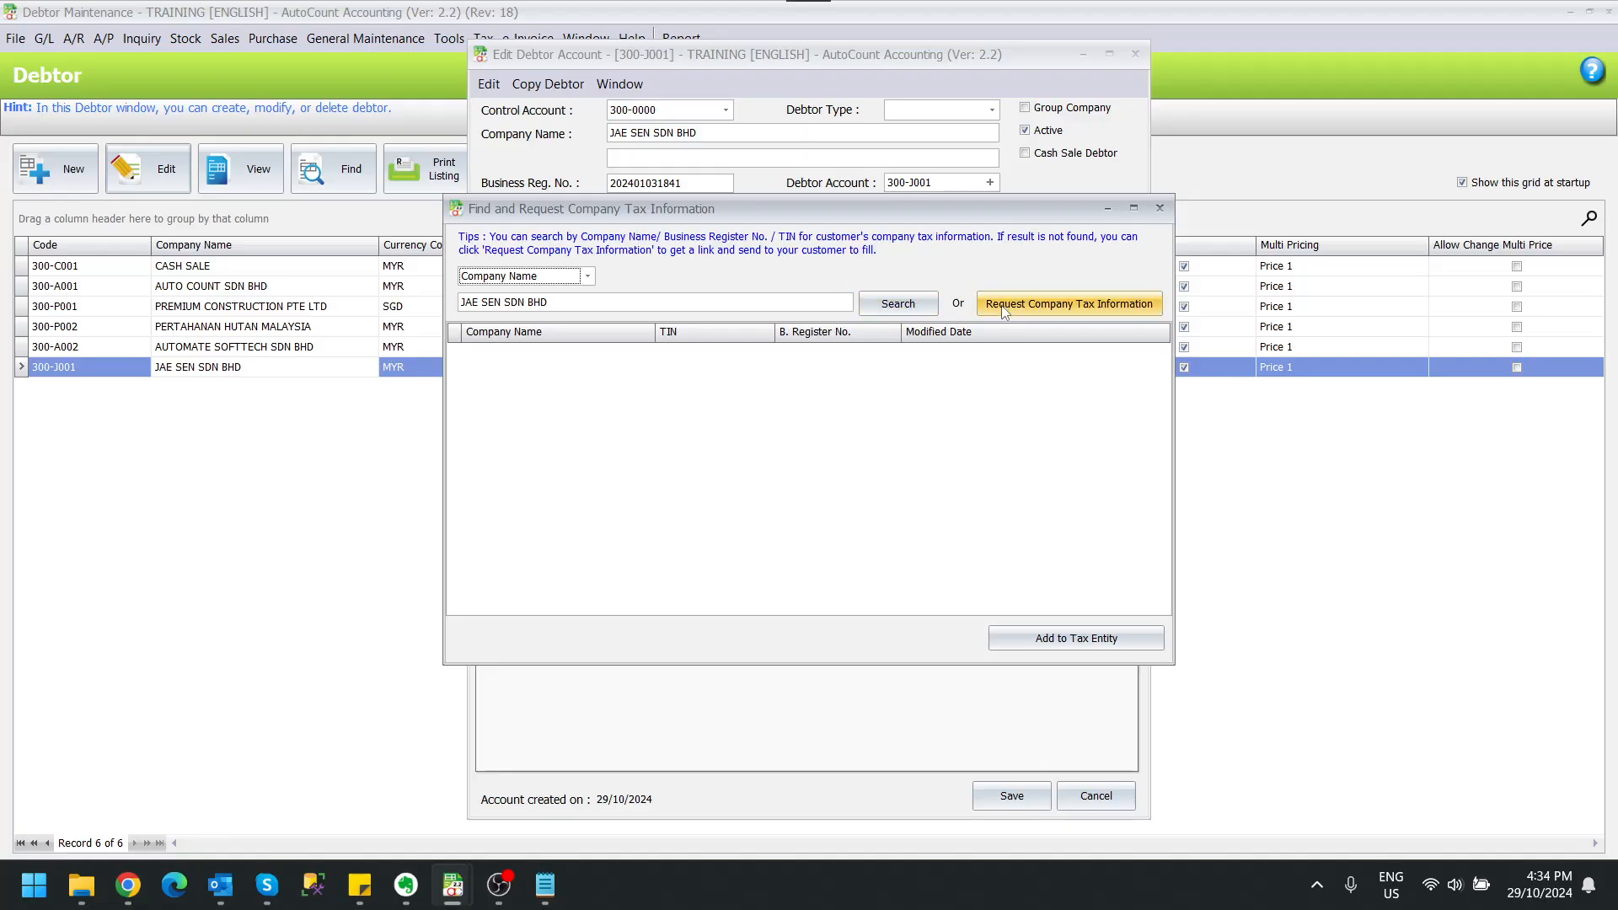
click(1064, 313)
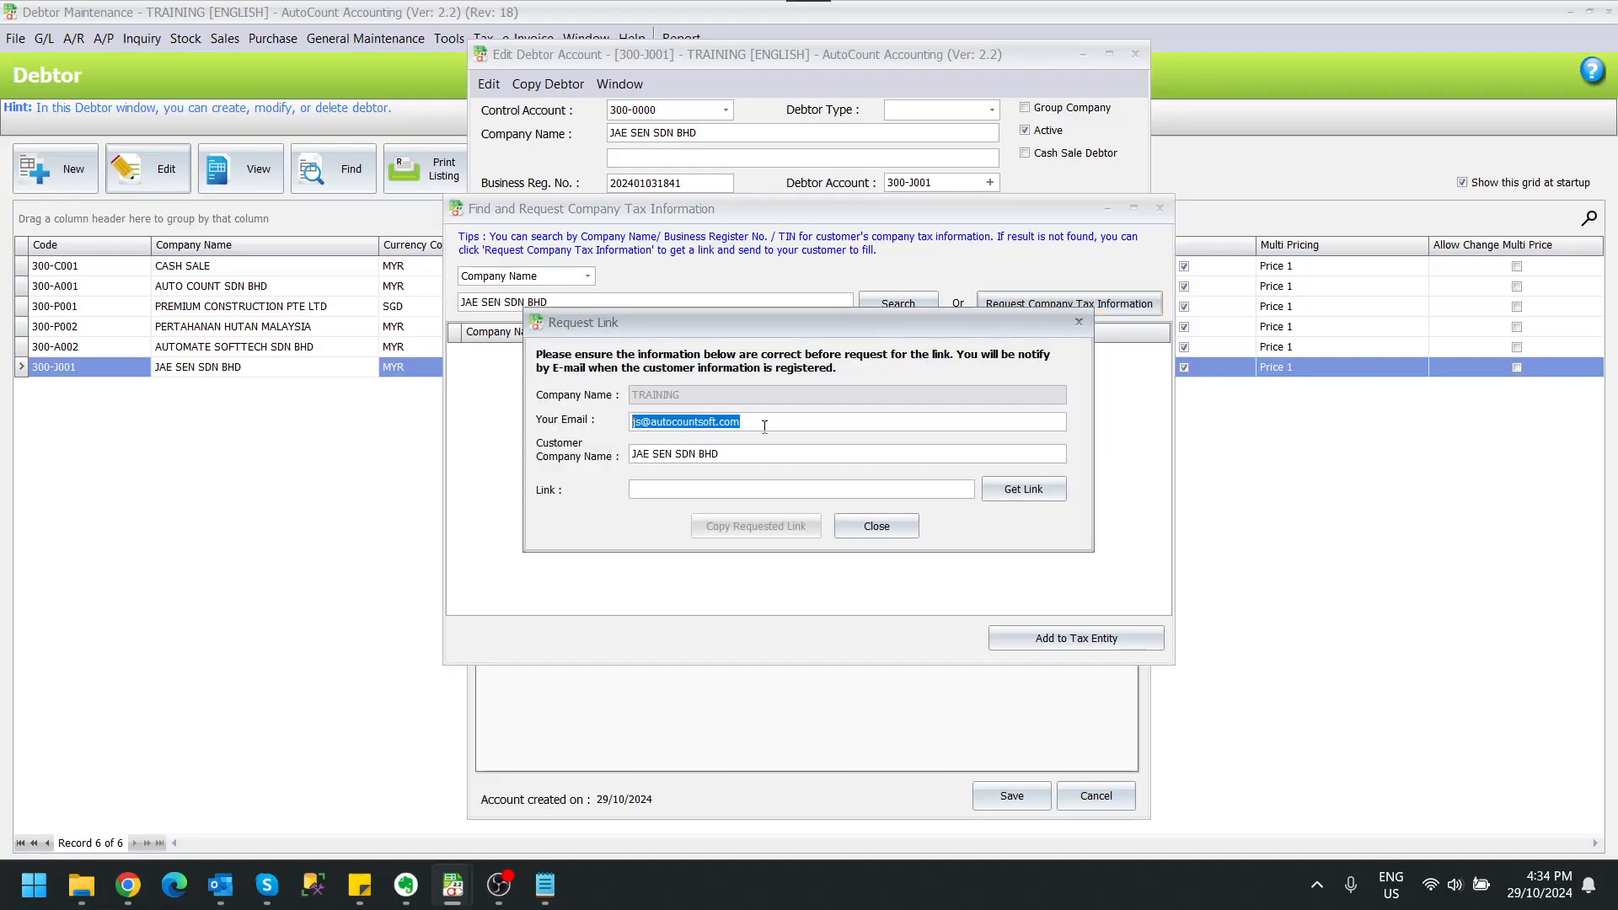
Step: Check the request's e-mail and customer name, generate the tax information link for JAE SEN SDN BHD, and copy it
click(764, 427)
double_click(789, 426)
click(770, 455)
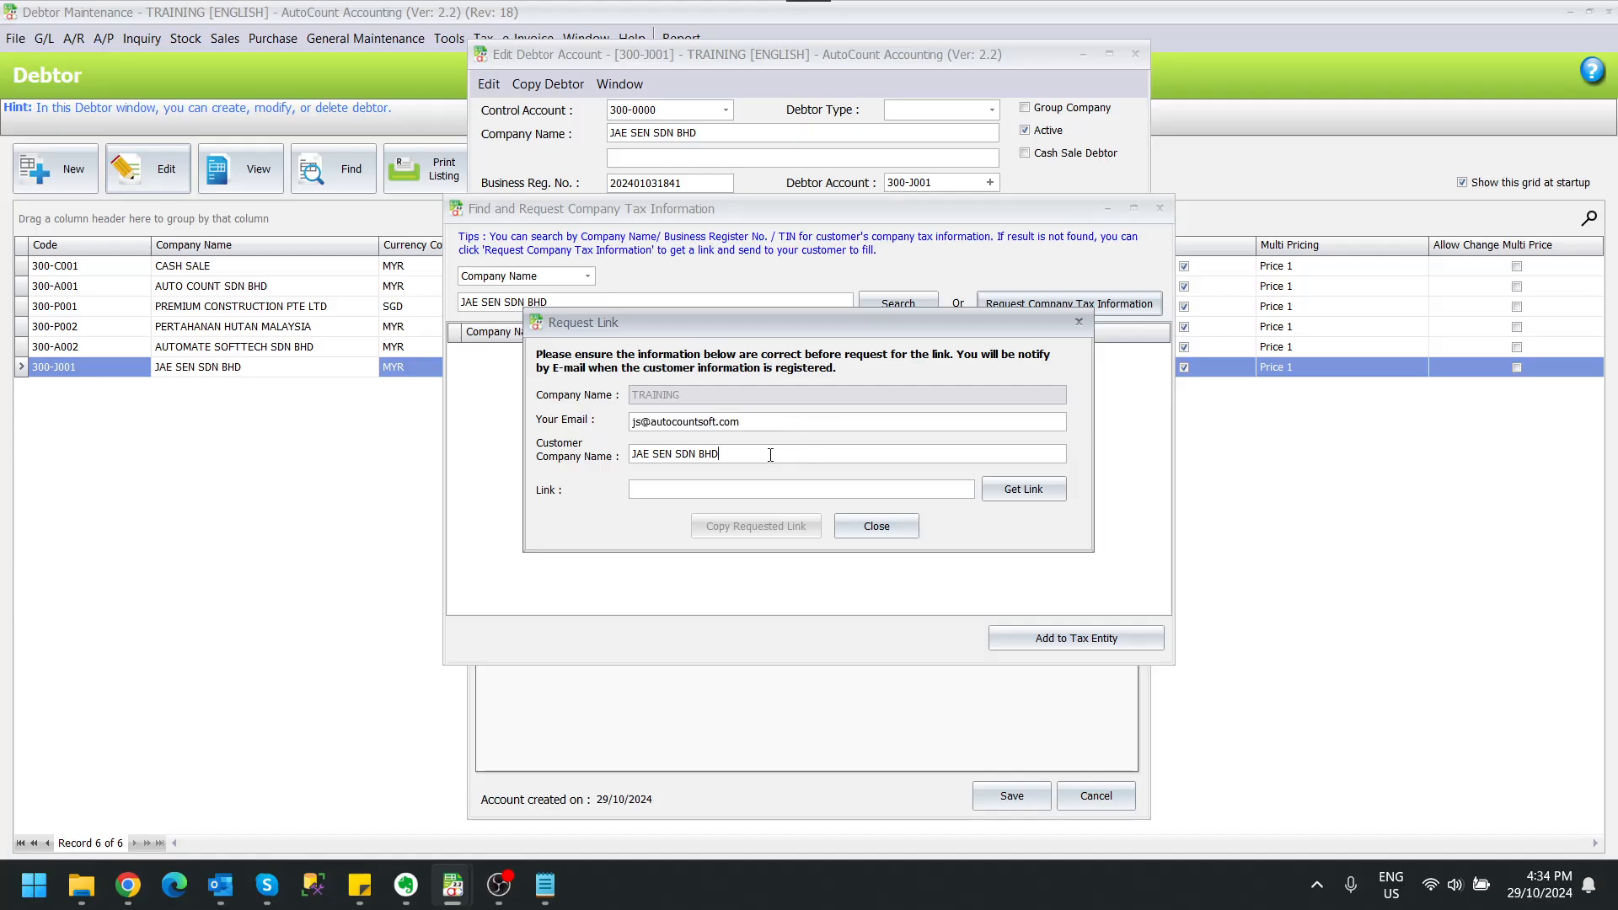
click(1014, 494)
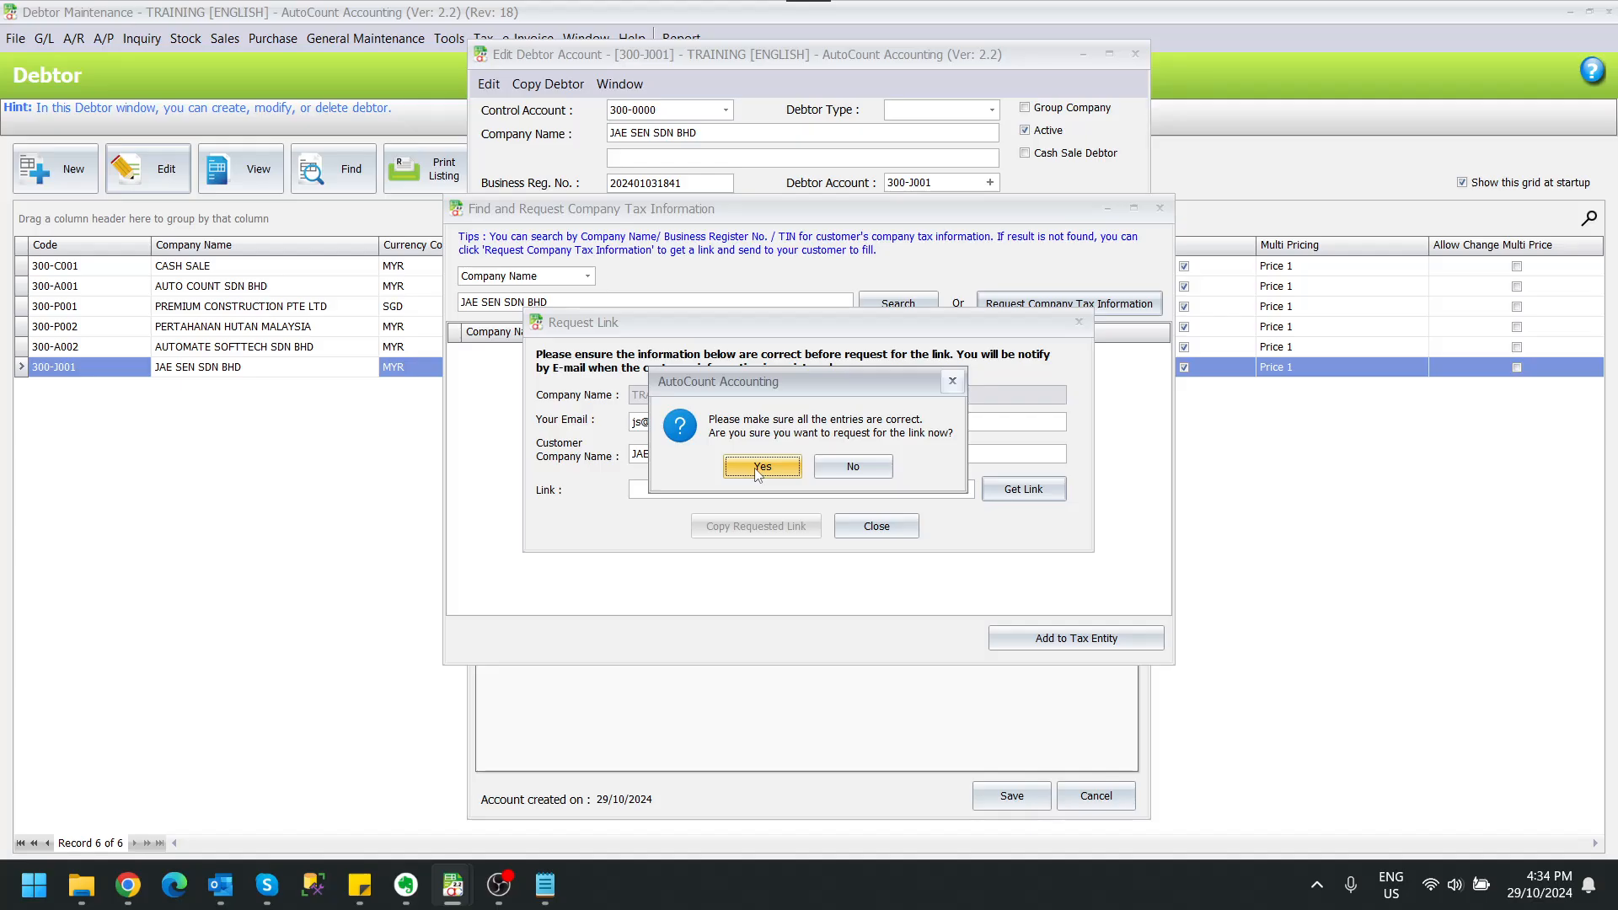
click(761, 469)
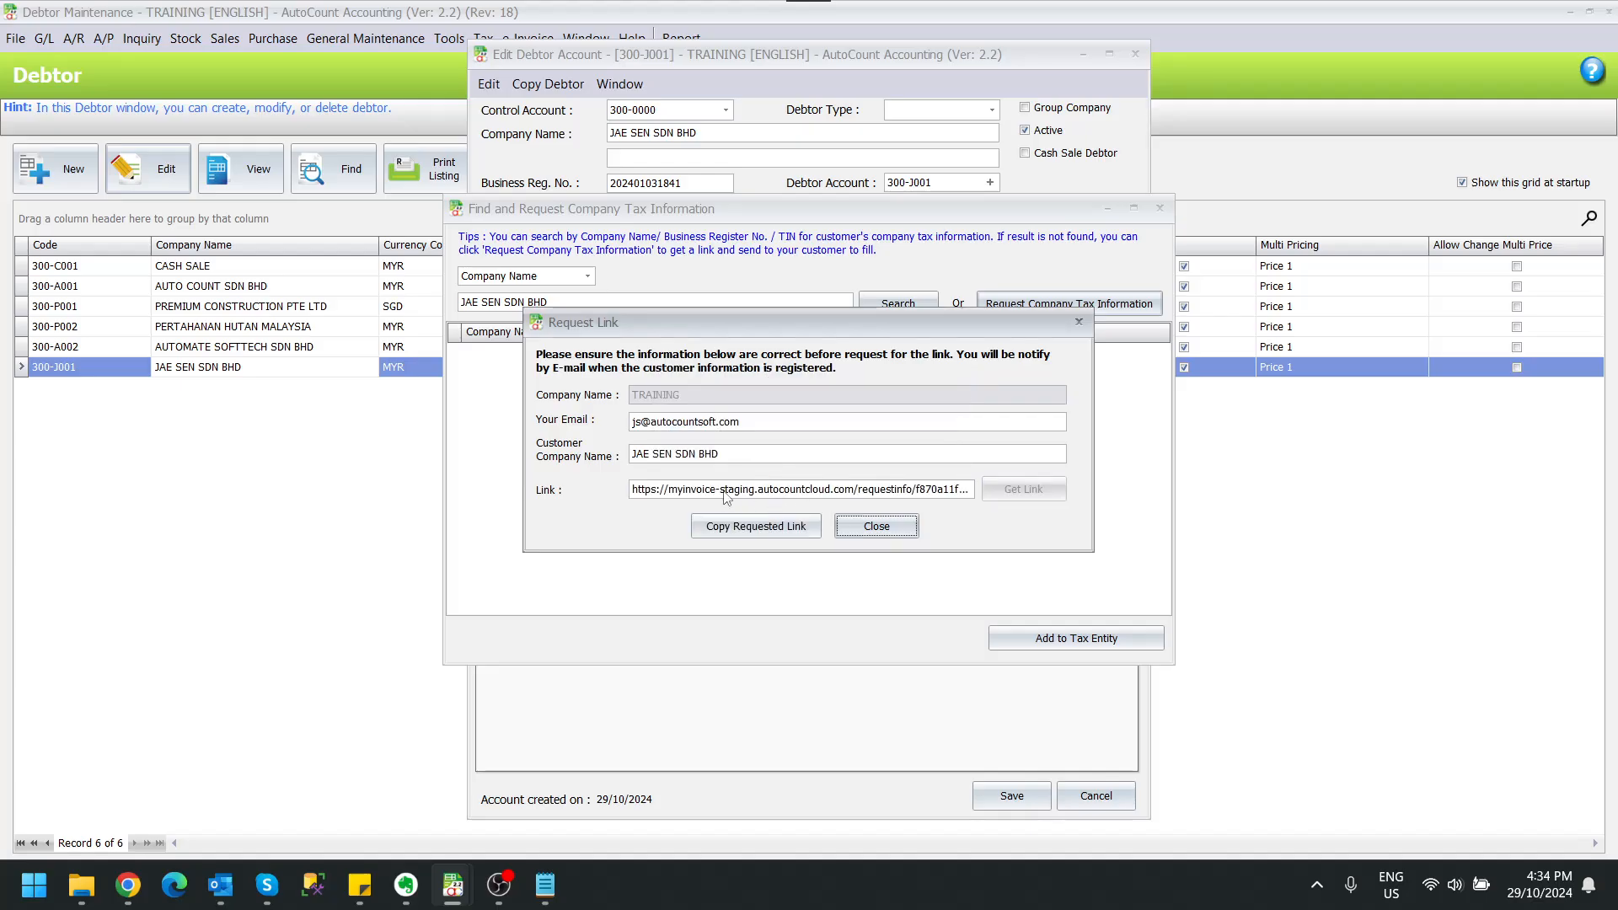
click(753, 526)
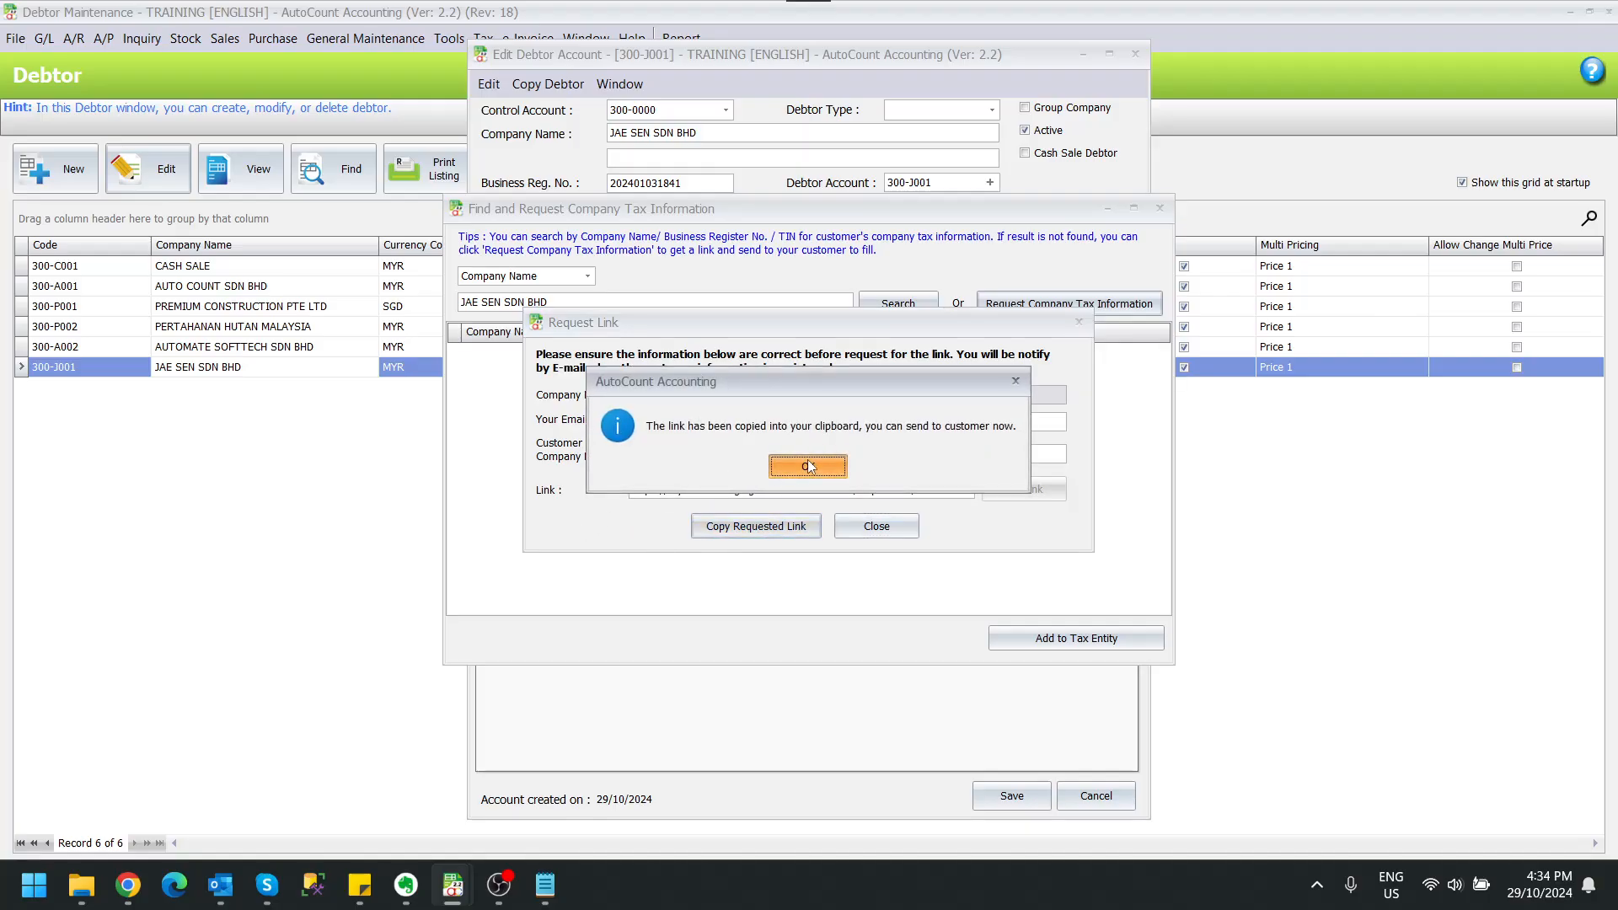
click(808, 467)
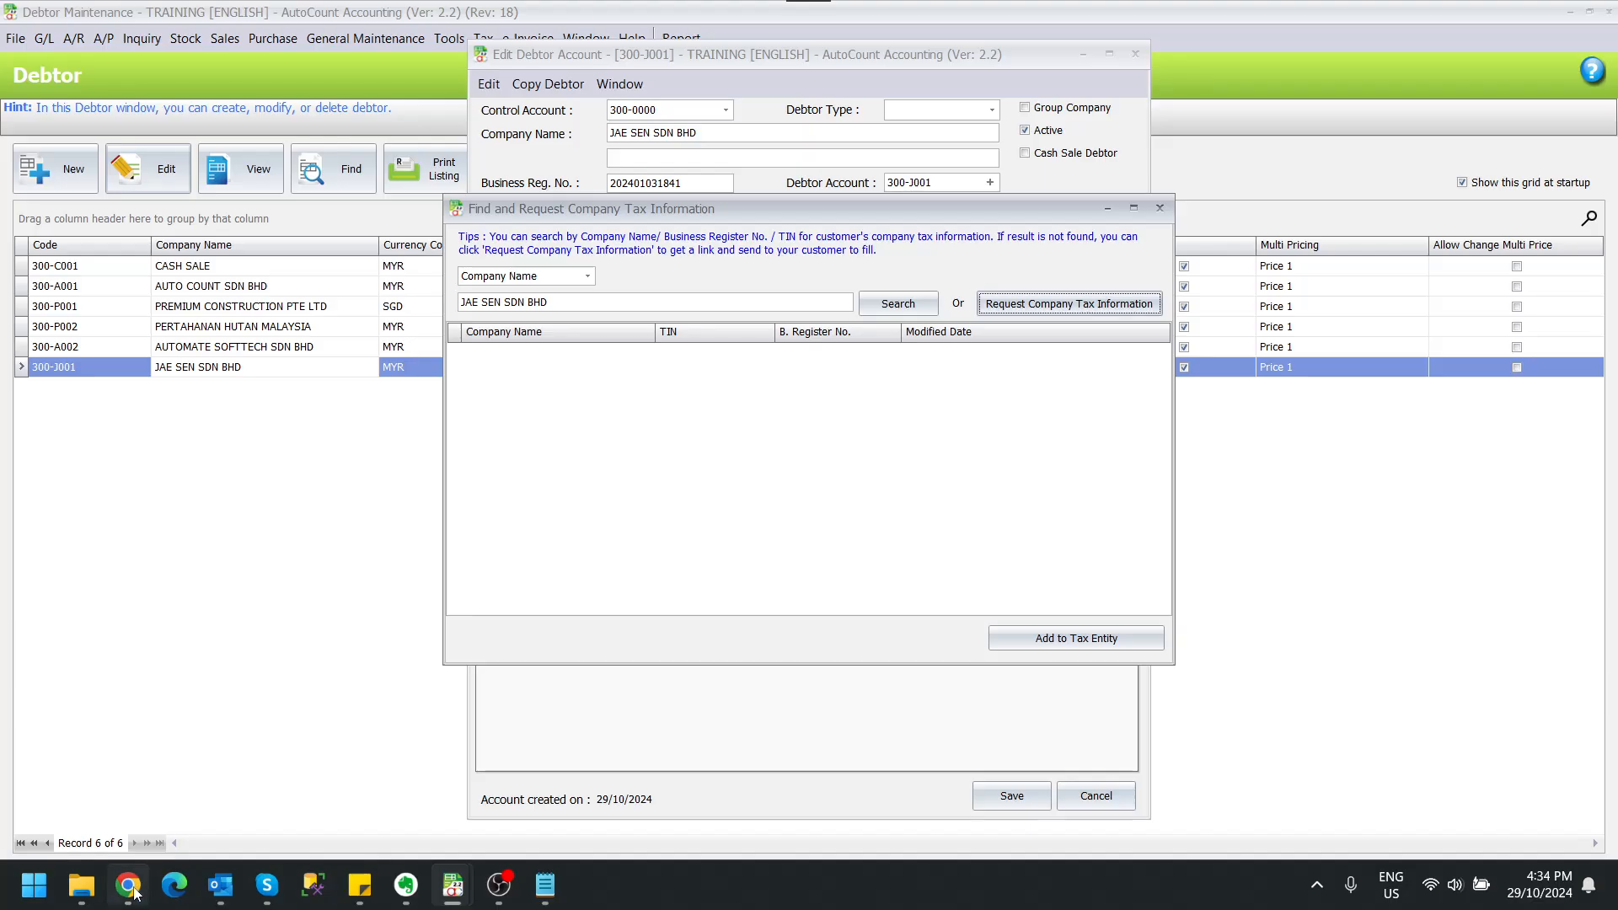
Step: Switch to Chrome and open the copied tax information request link in a new tab
mouse_move(135, 891)
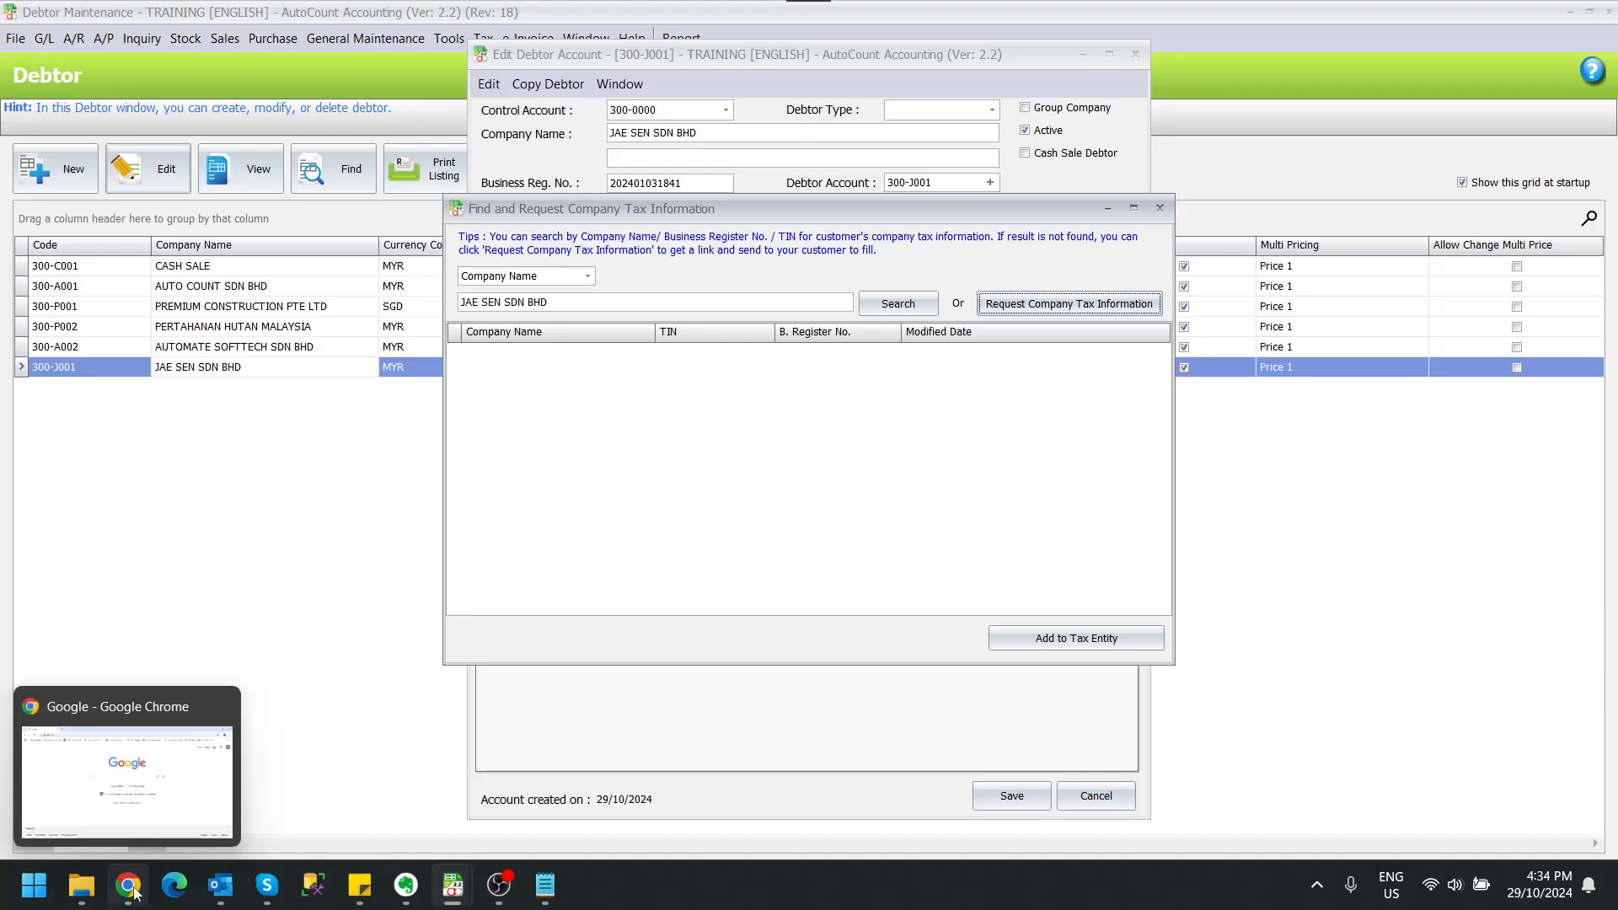
click(131, 887)
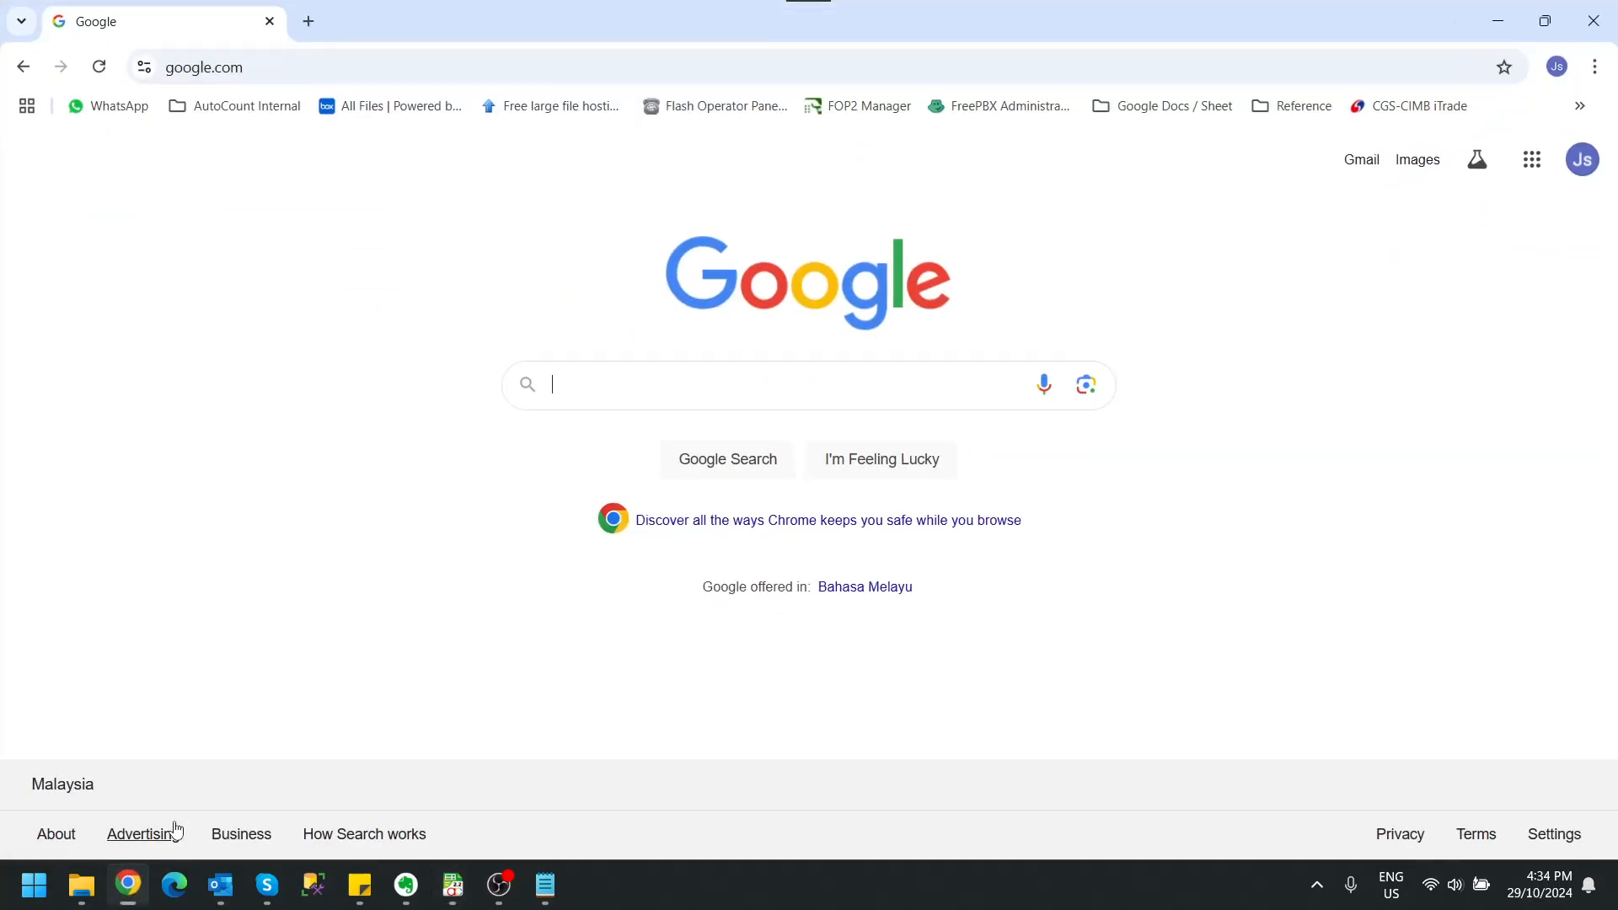
click(310, 23)
click(472, 75)
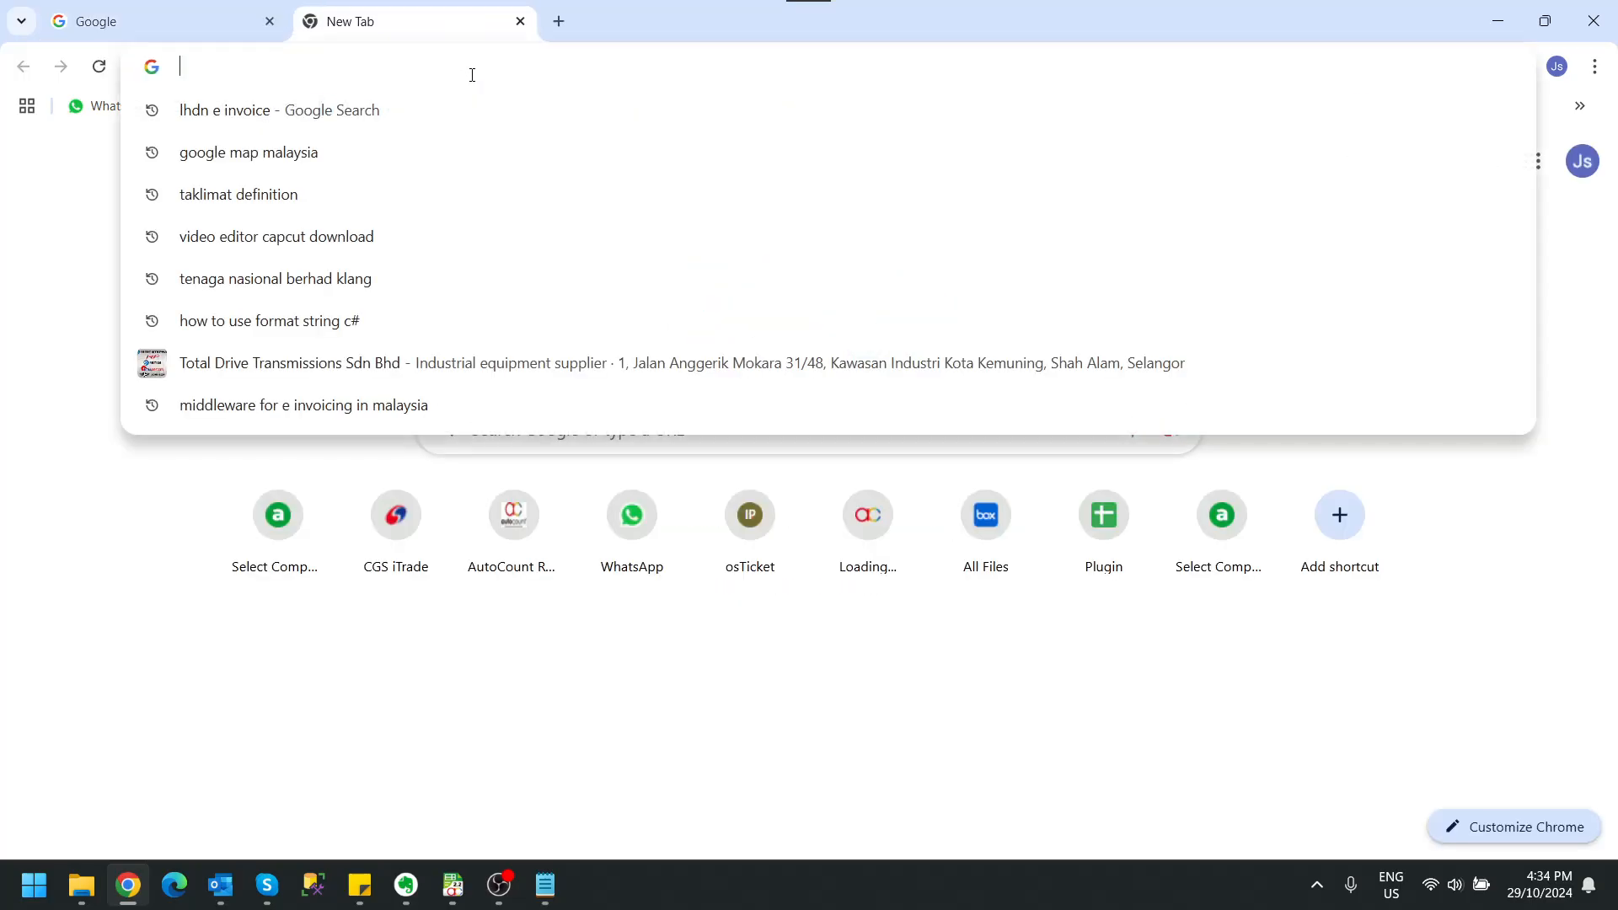
key(ctrl+v)
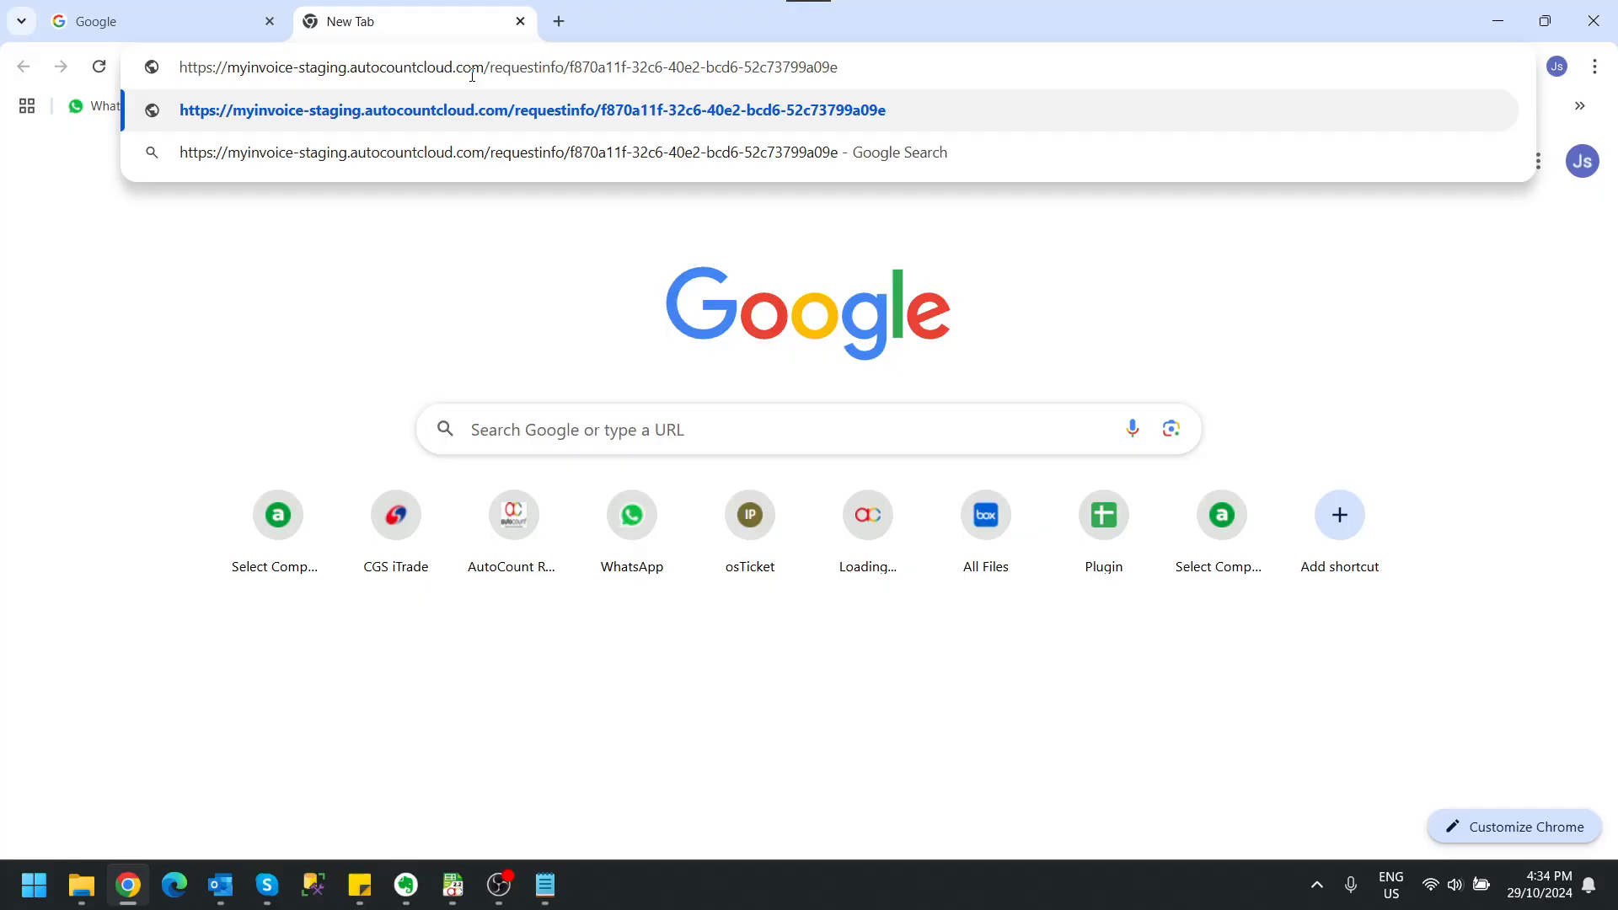
key(Return)
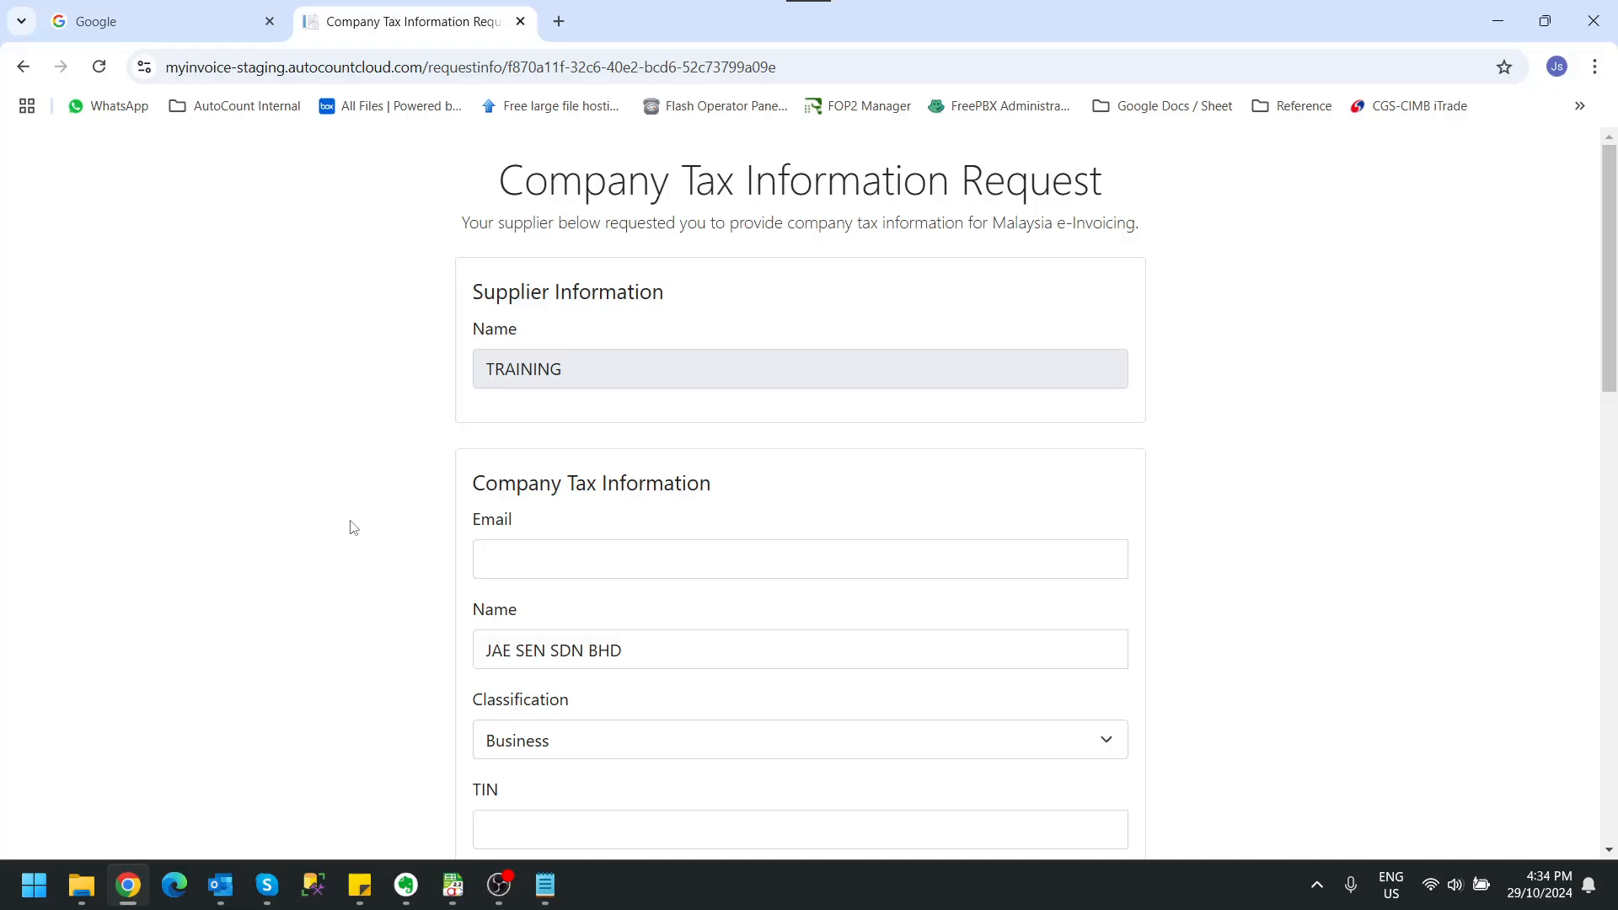
Step: Enter the customer's e-mail address in the Company Tax Information form
scroll(356, 528, down, 1)
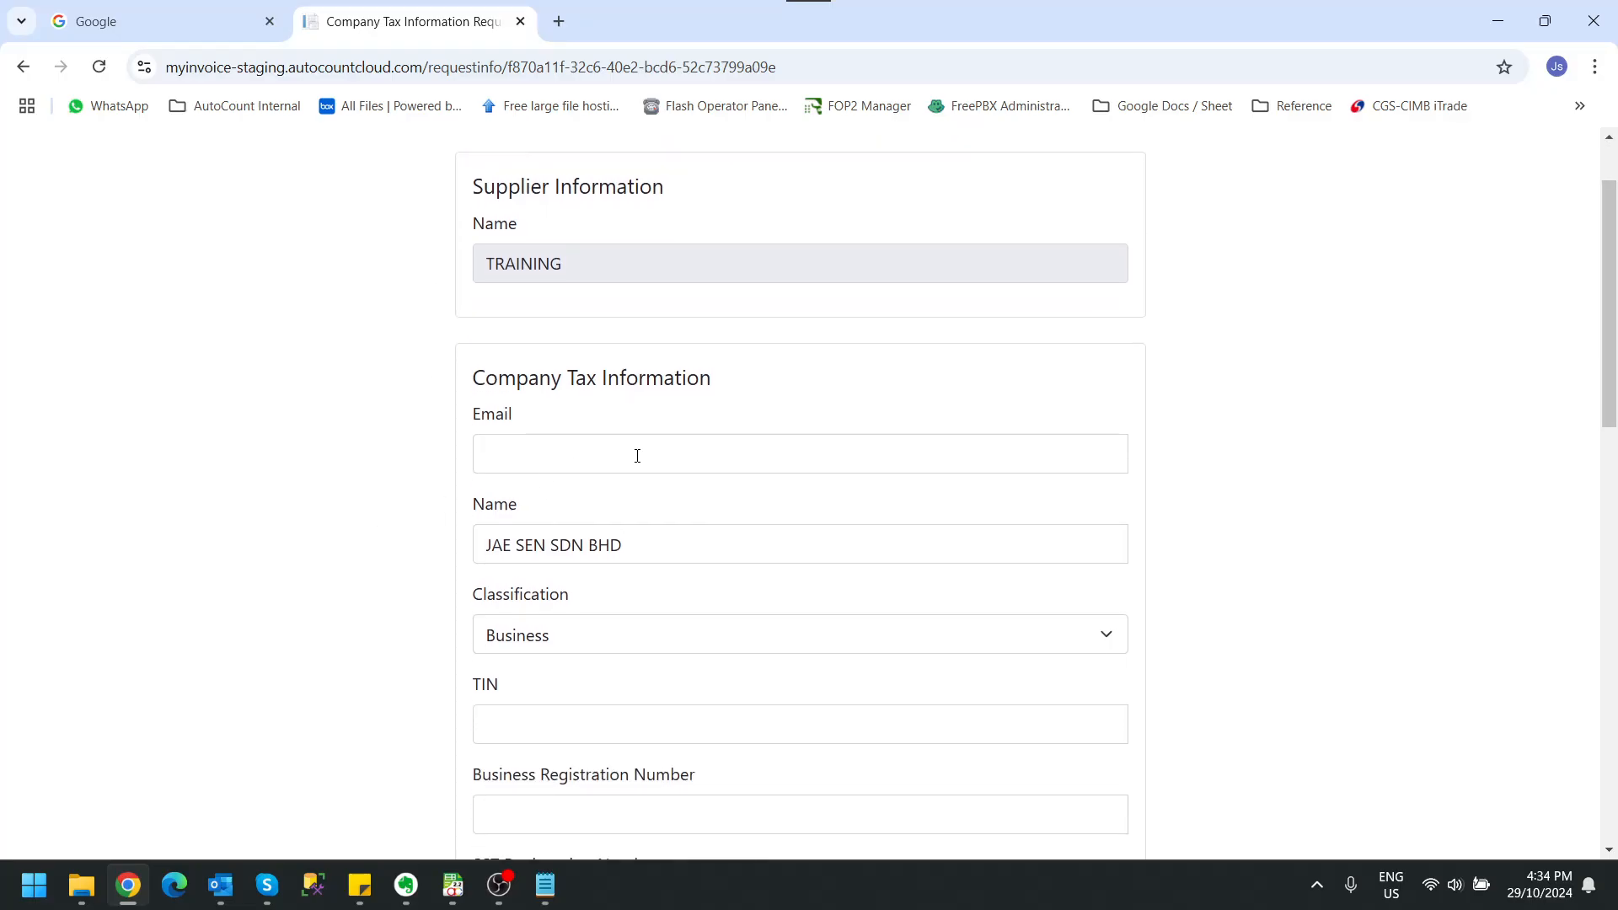
click(676, 455)
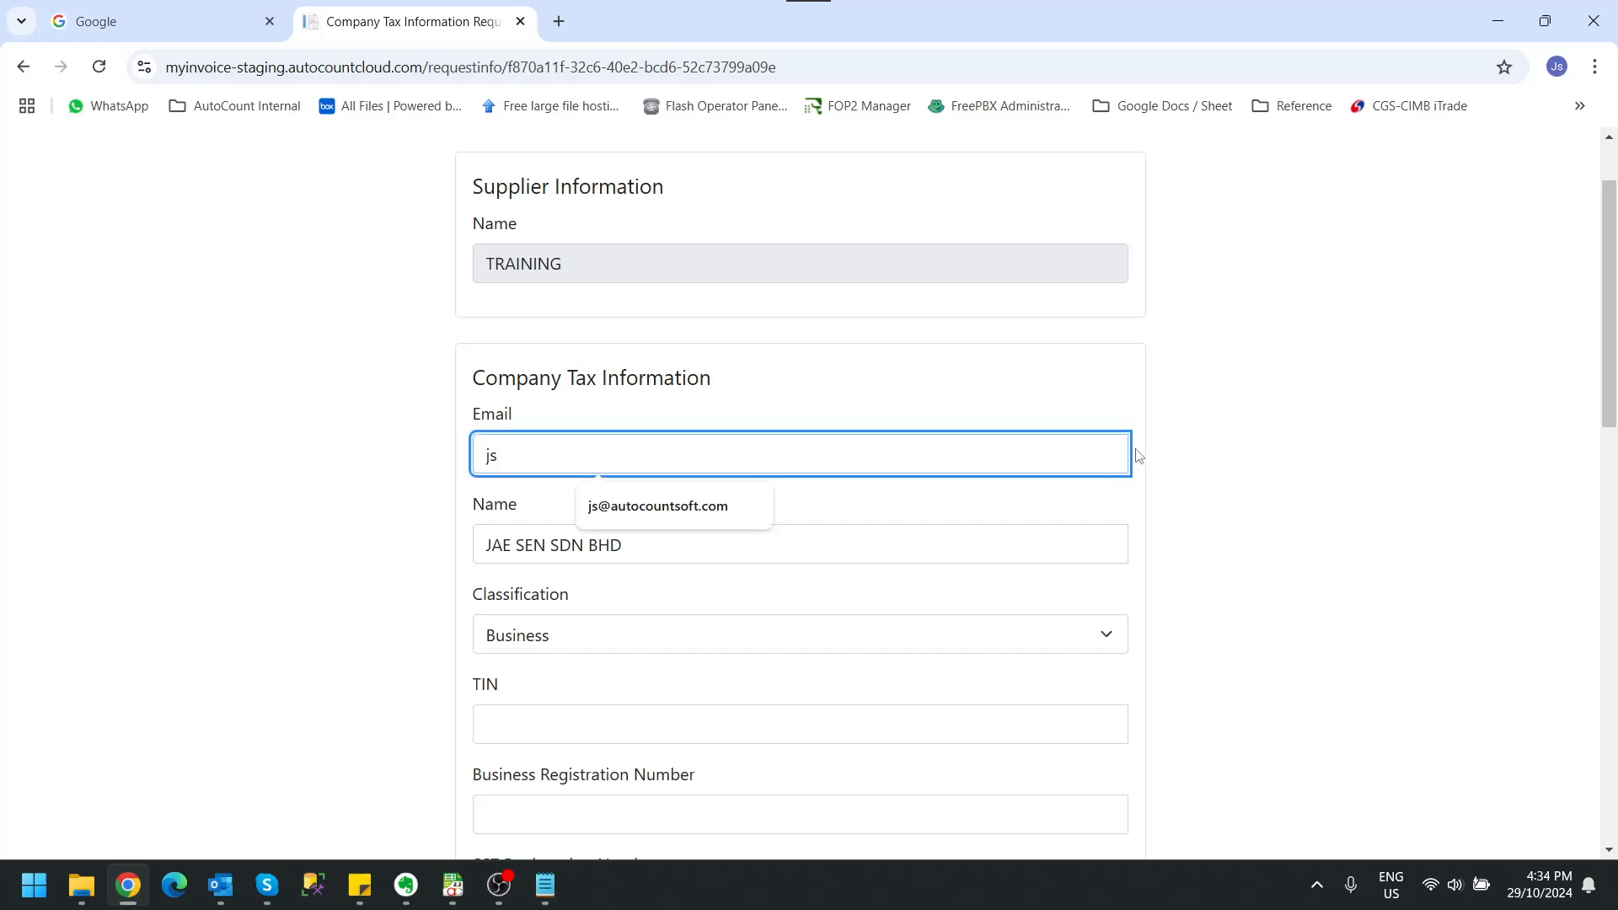
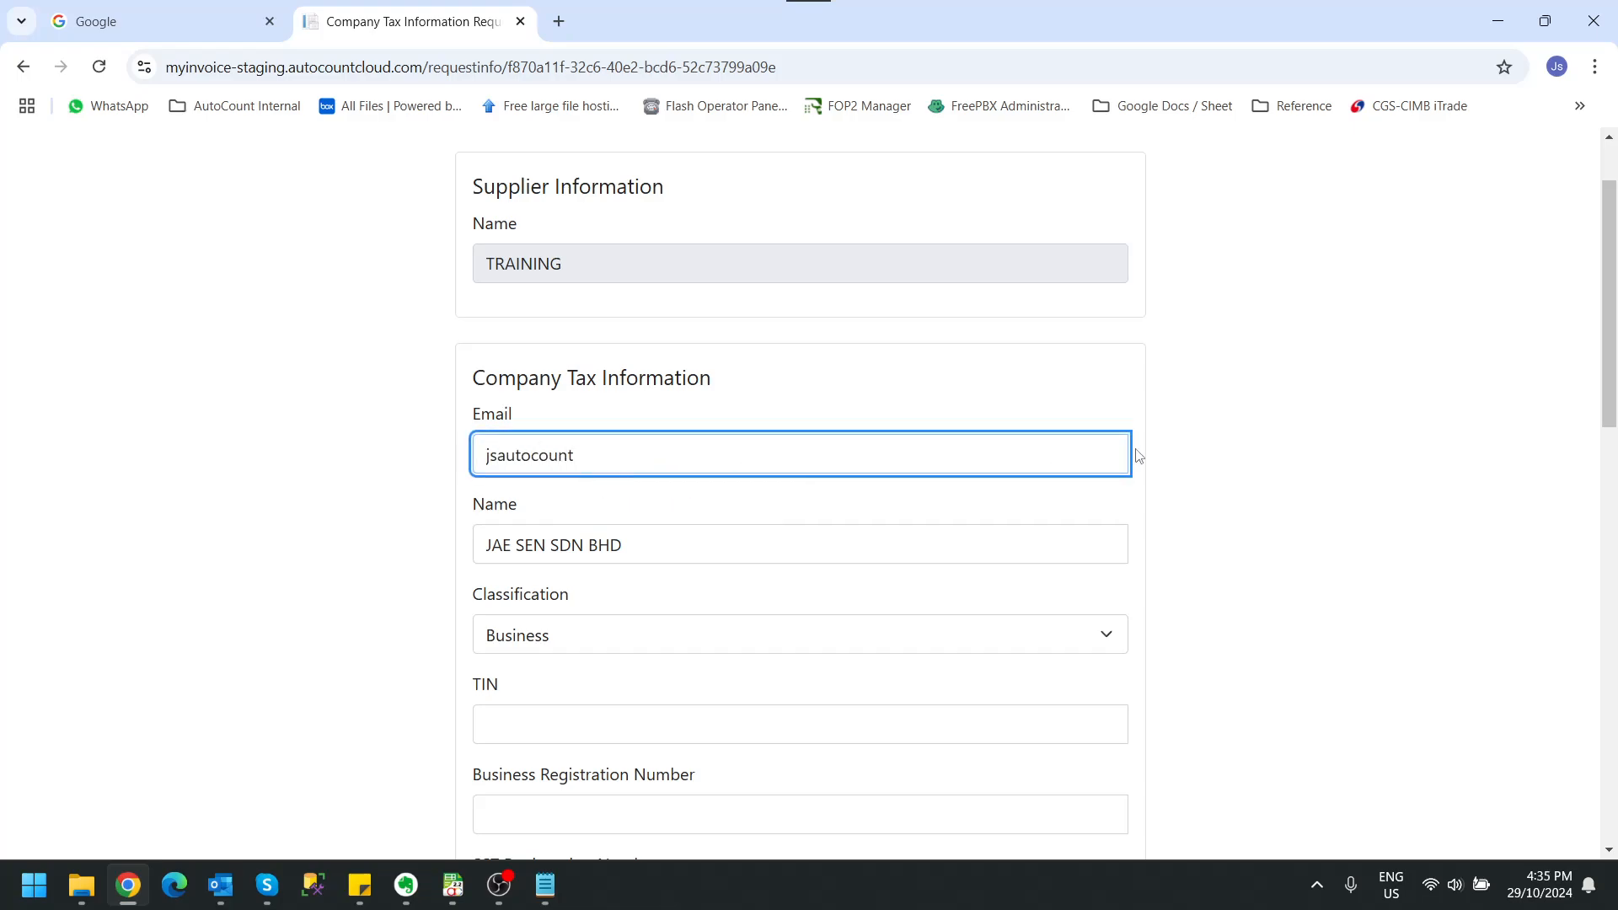
click(1374, 502)
Step: Enter the company's TIN in the tax information form
click(694, 728)
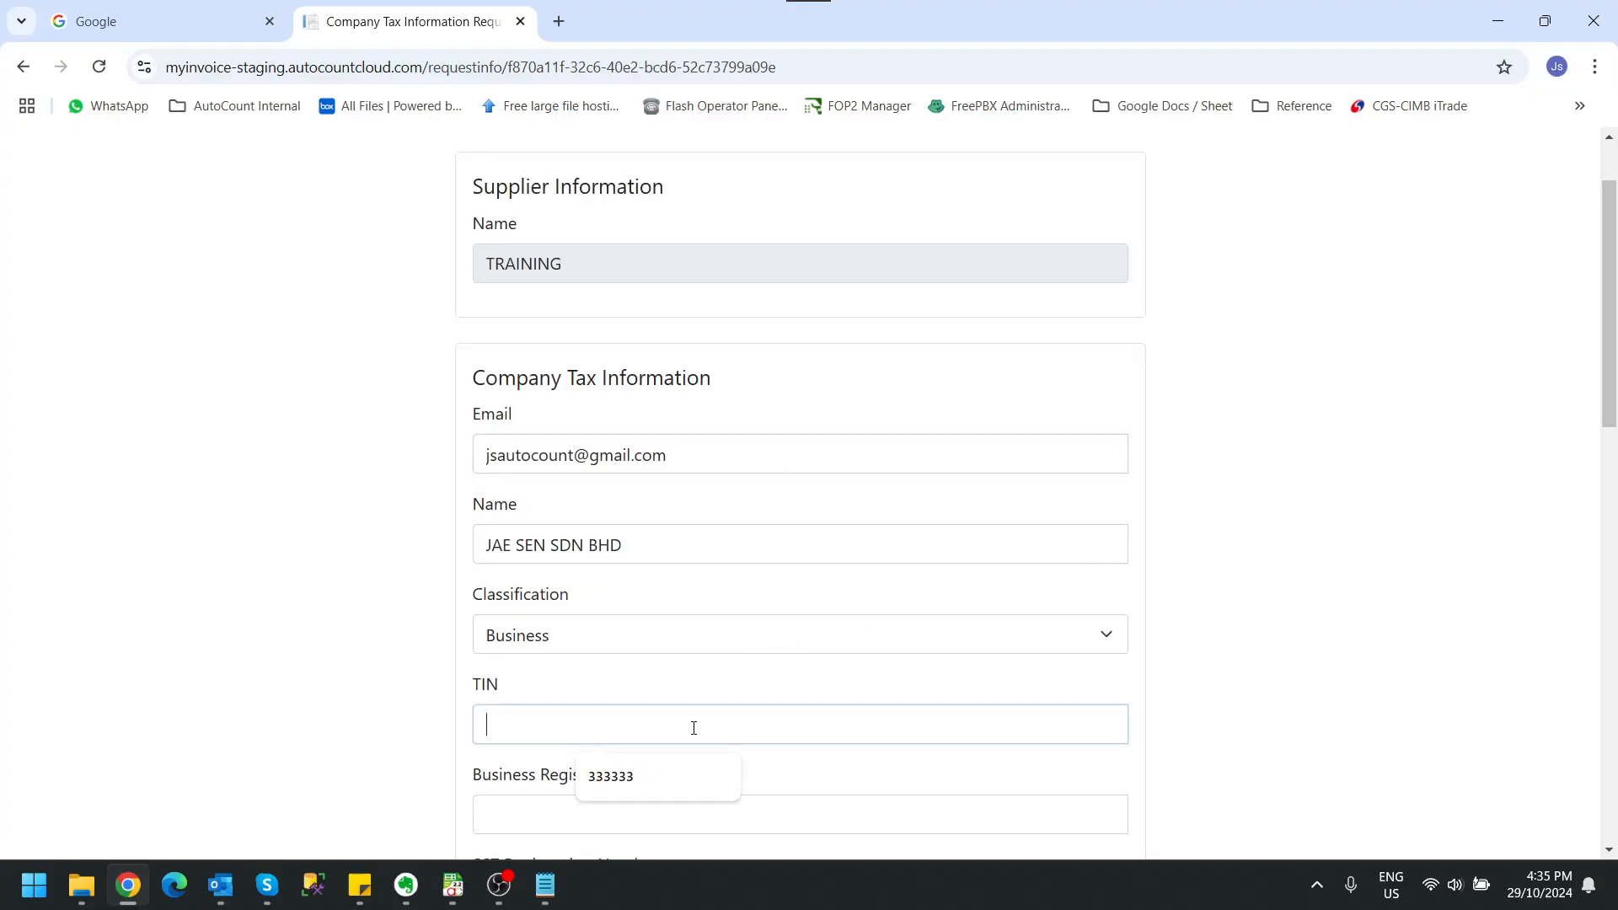
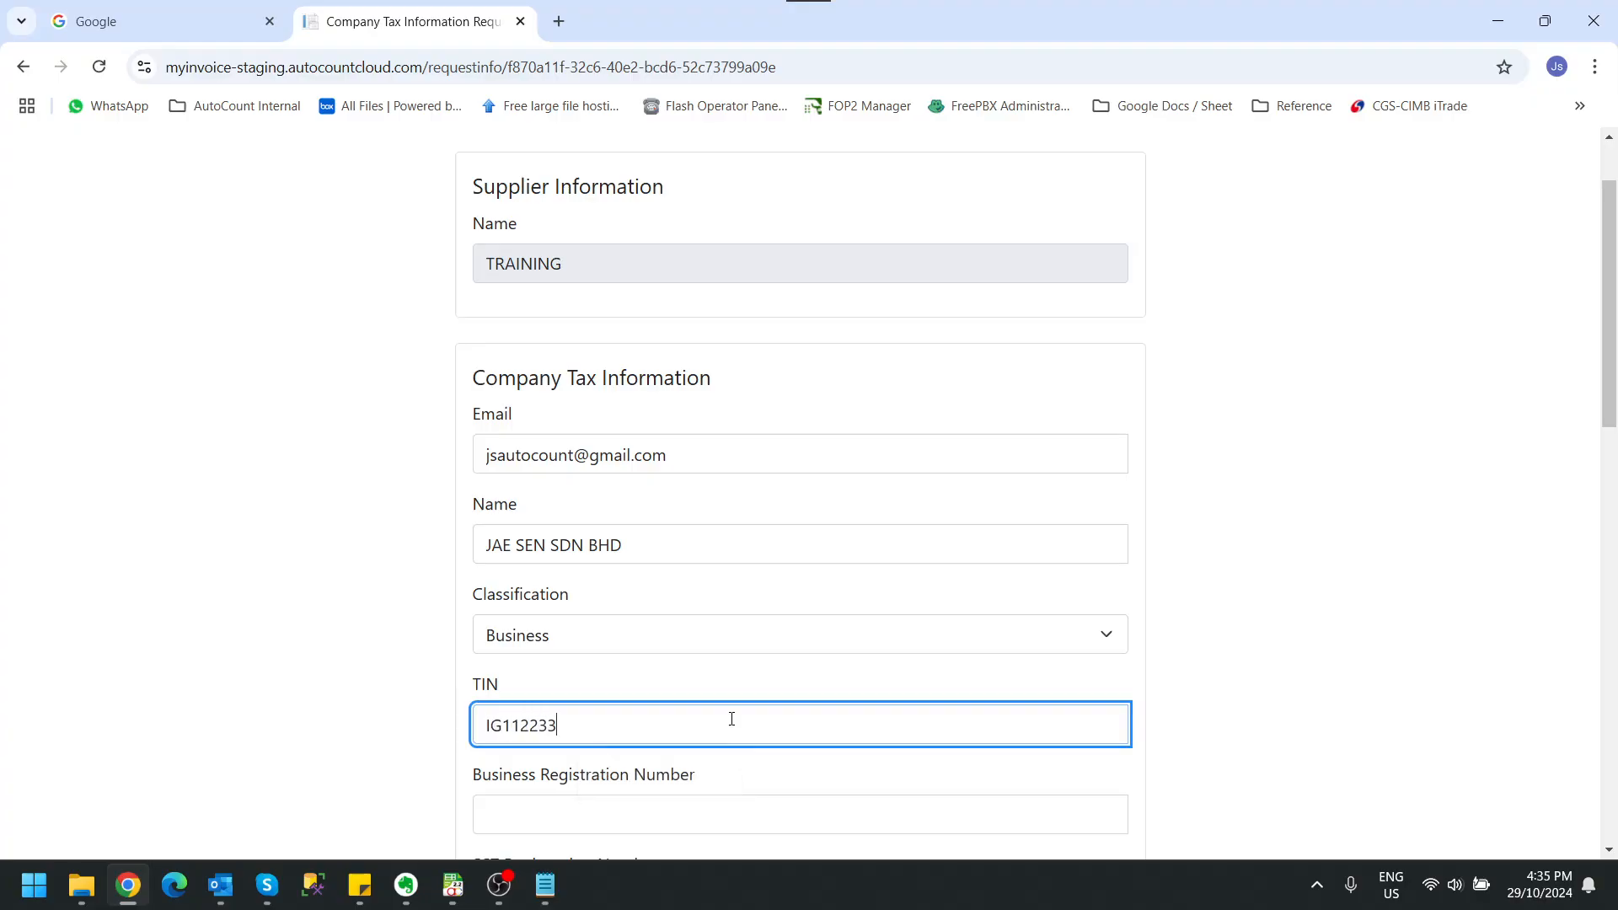
Step: Copy the business registration number from the Notepad note into the form's Business Registration Number field
scroll(856, 708, down, 1)
click(637, 706)
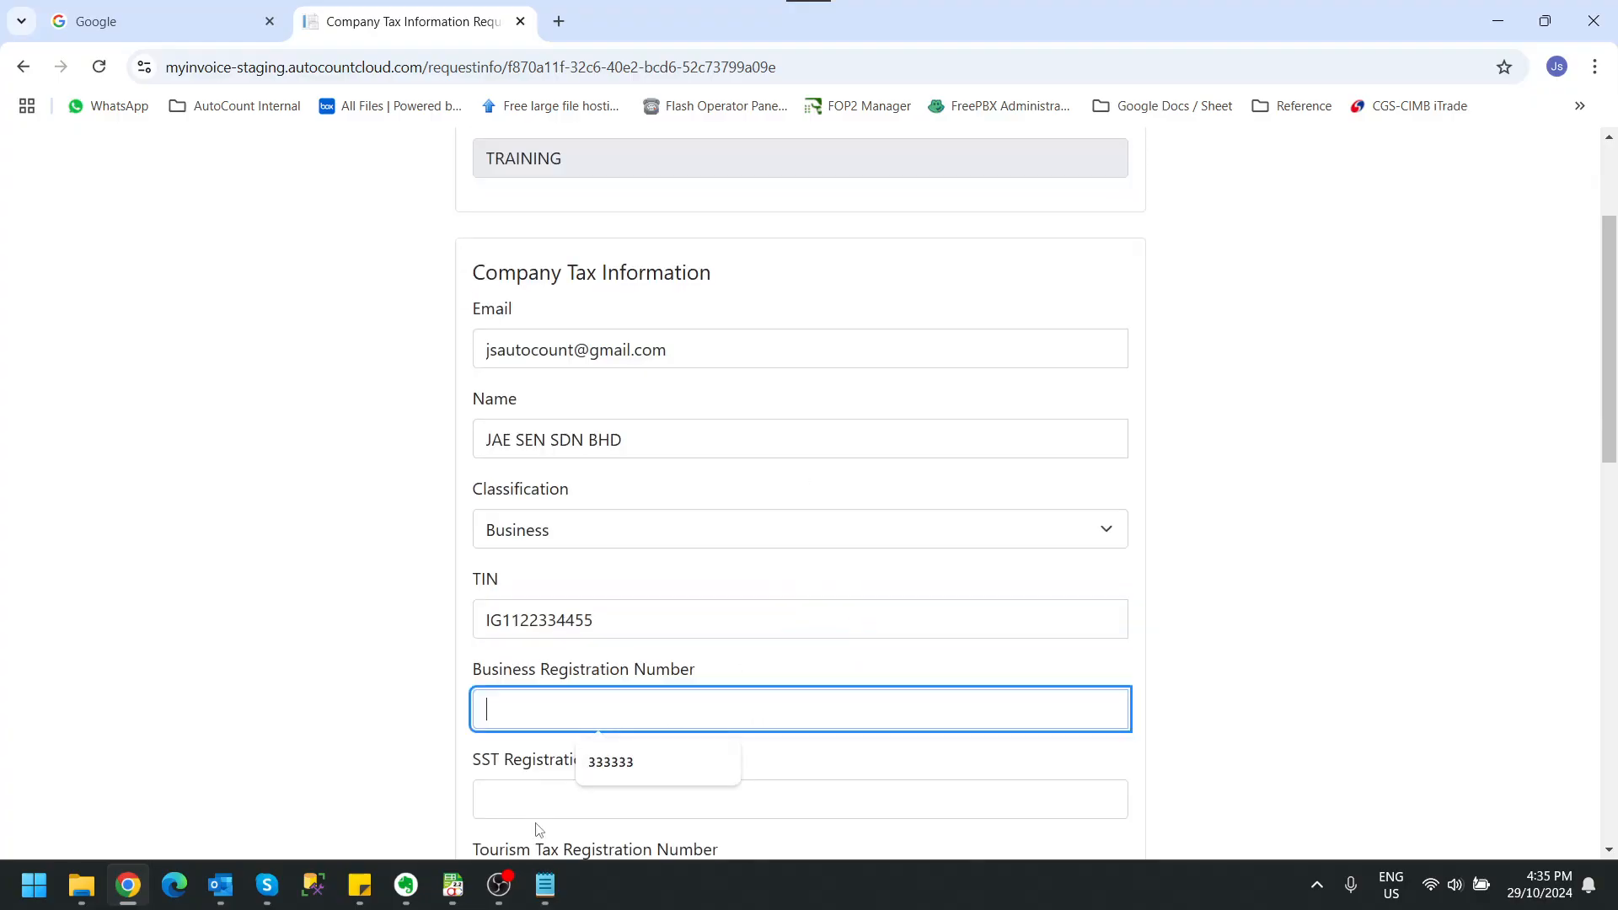
click(545, 885)
key(ctrl+a)
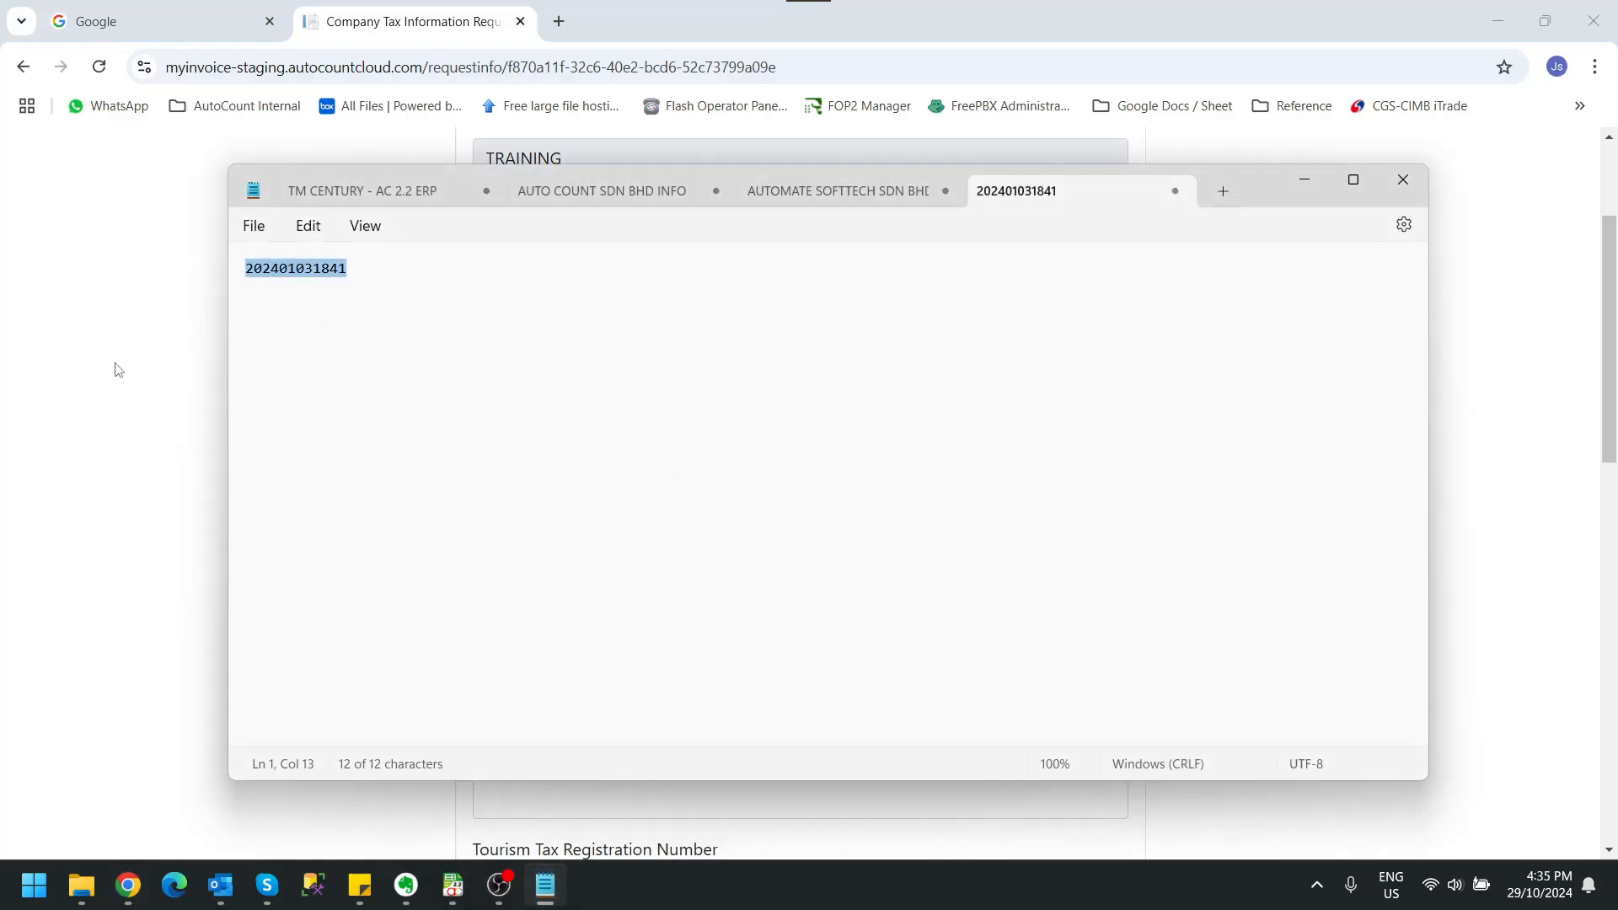
key(ctrl+c)
key(alt+Tab)
click(513, 715)
key(ctrl+v)
click(335, 705)
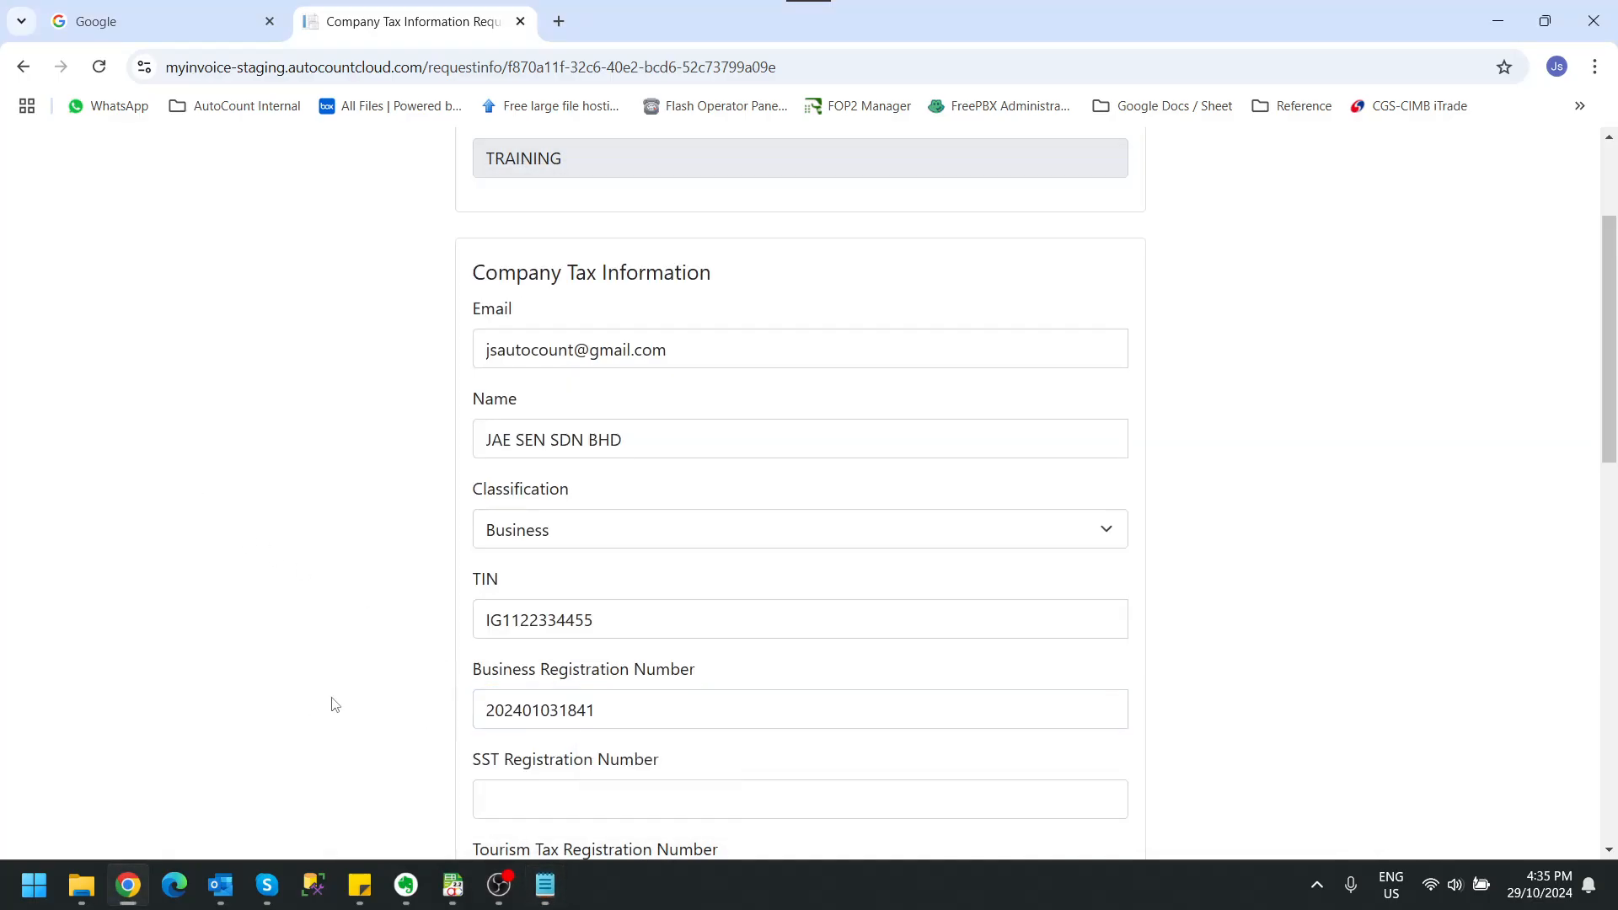
Step: Set the MSIC code to 00000 - NOT APPLICABLE, leaving the SST and tourism tax registration numbers blank
scroll(336, 705, down, 2)
scroll(412, 603, down, 1)
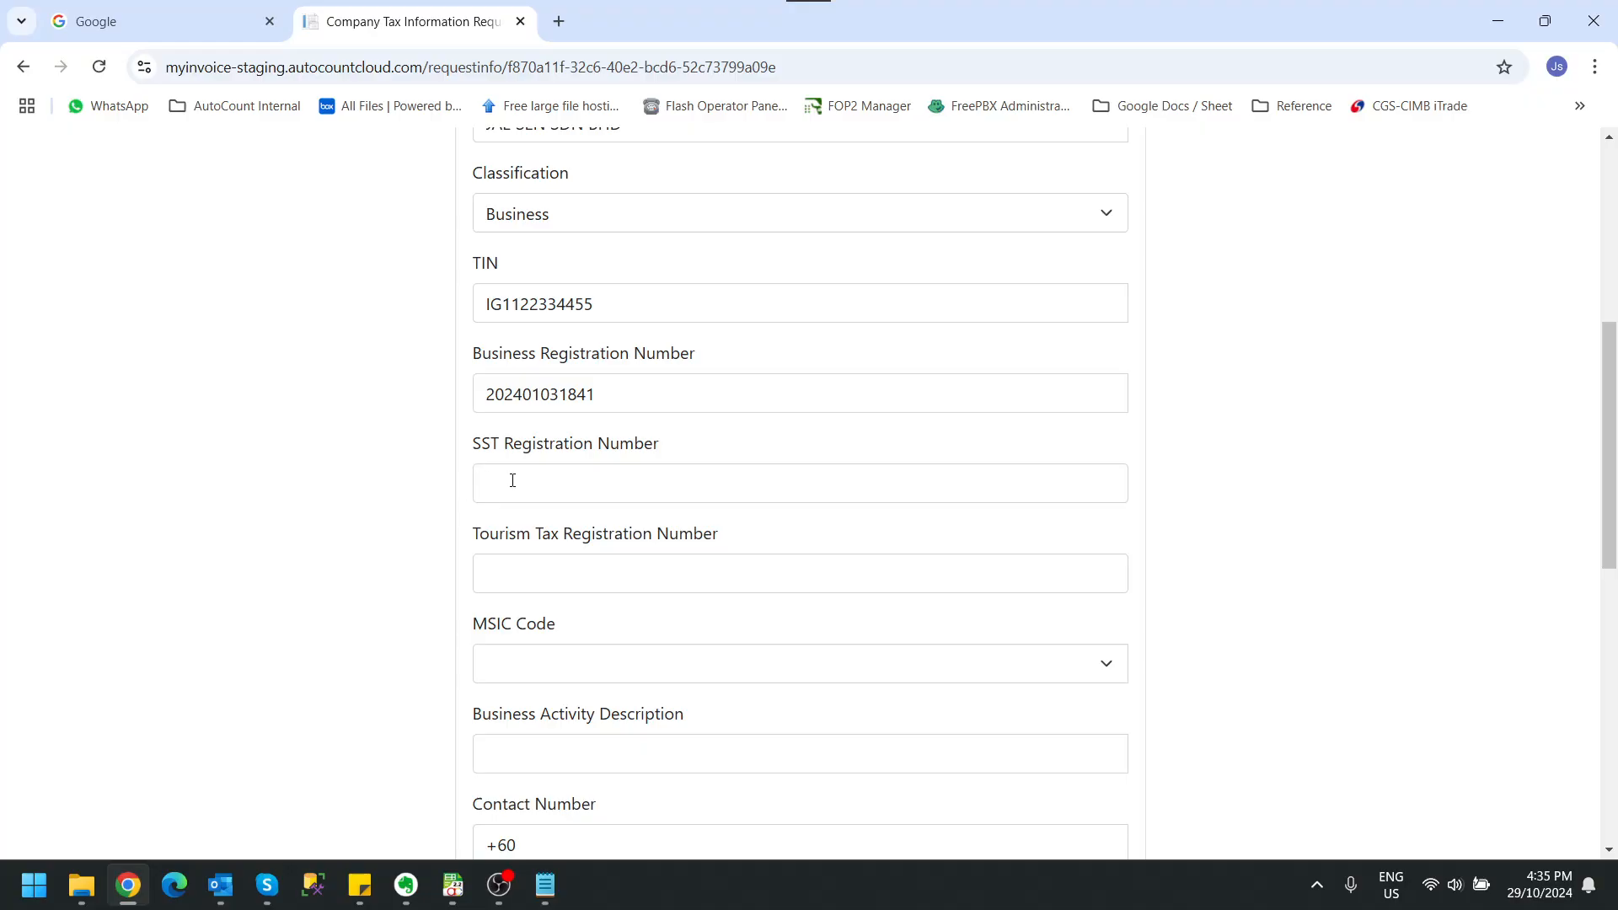
scroll(387, 531, down, 2)
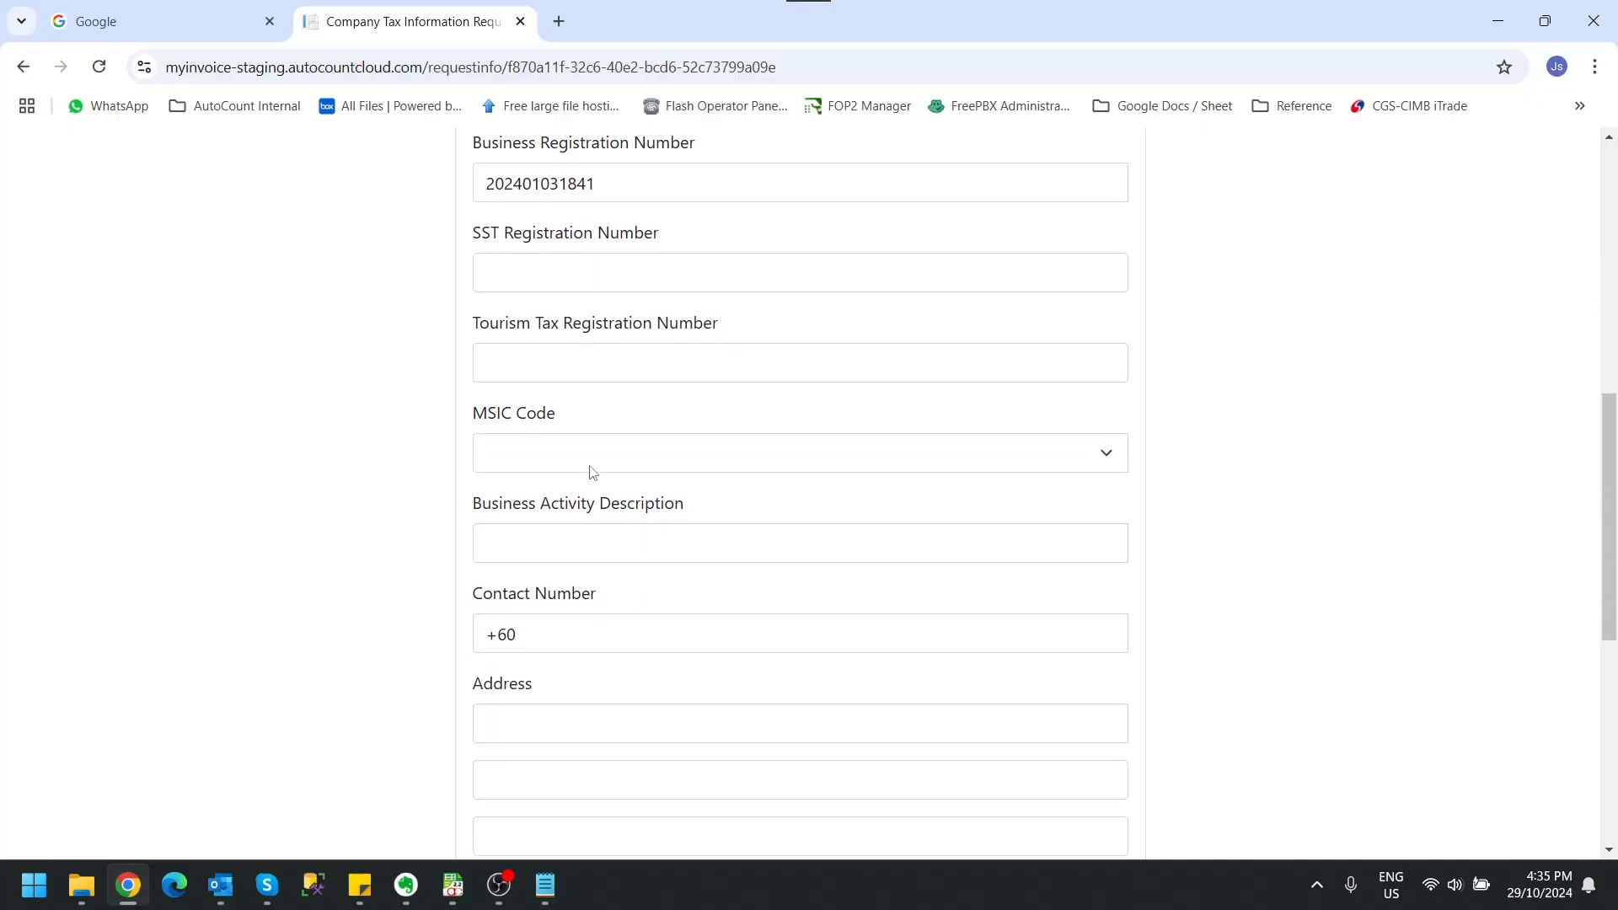
click(592, 468)
click(628, 17)
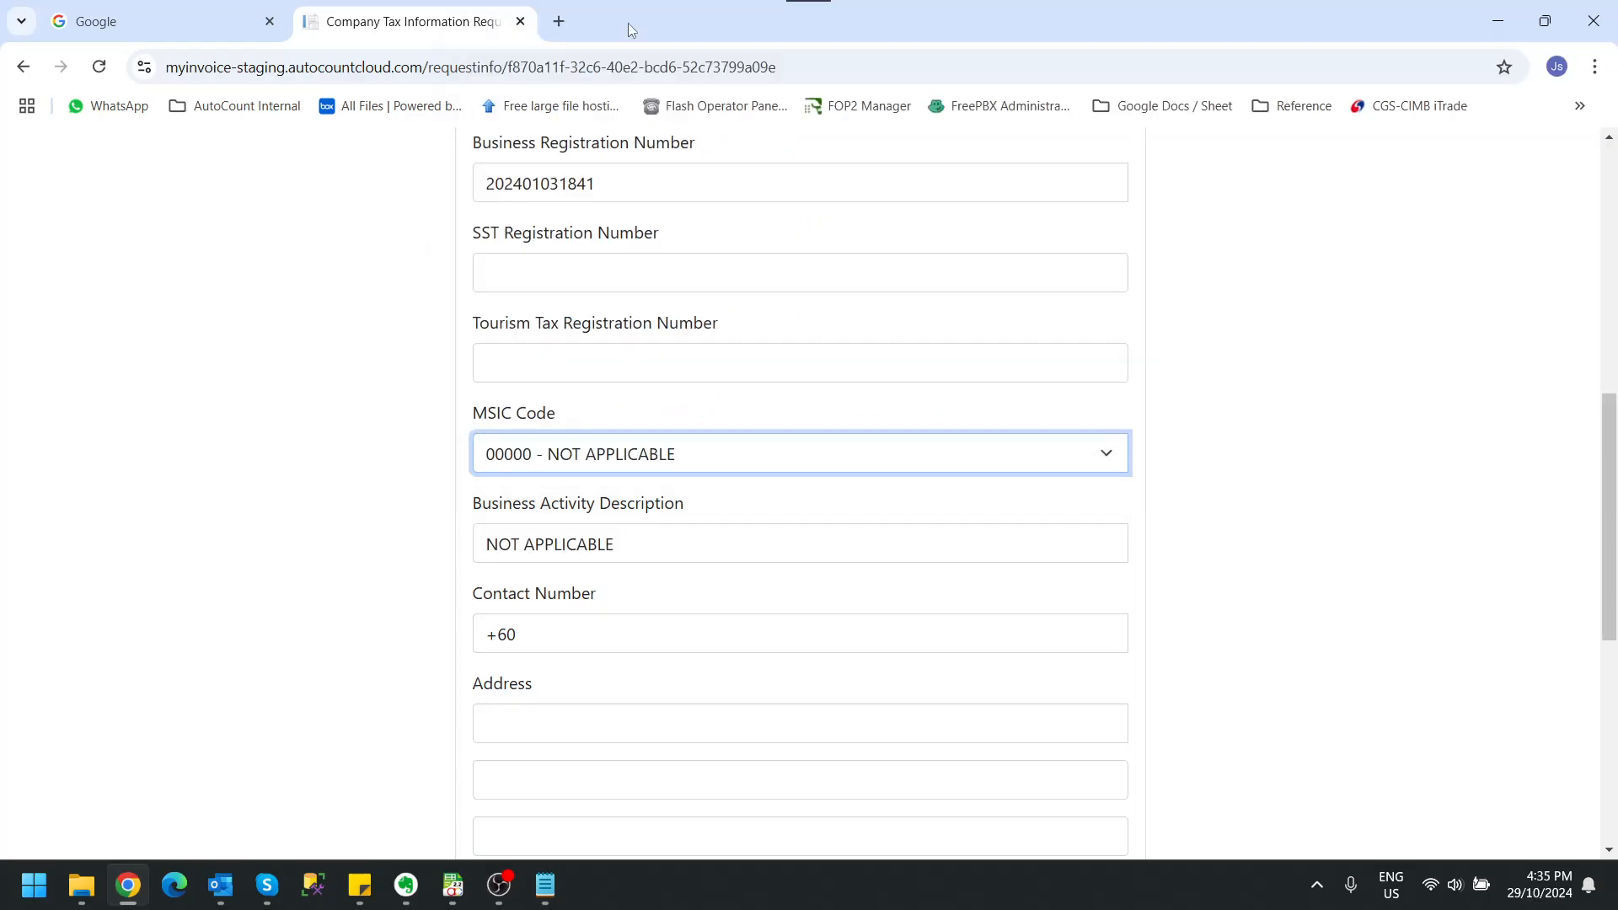
Step: Complete the company's contact number after the +60 prefix
click(590, 630)
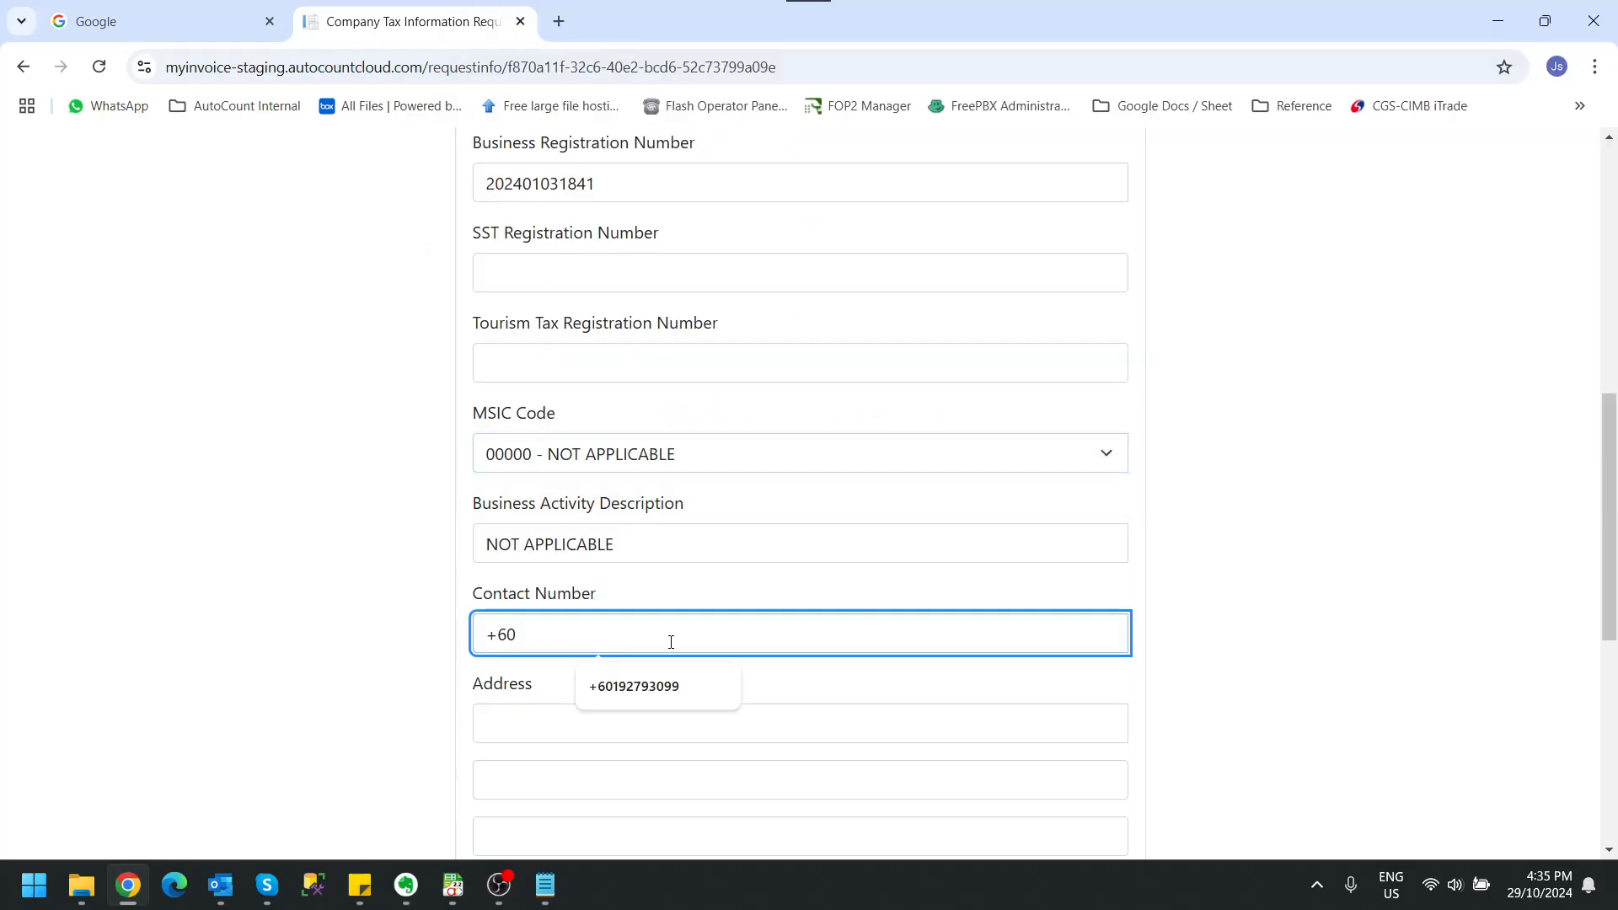
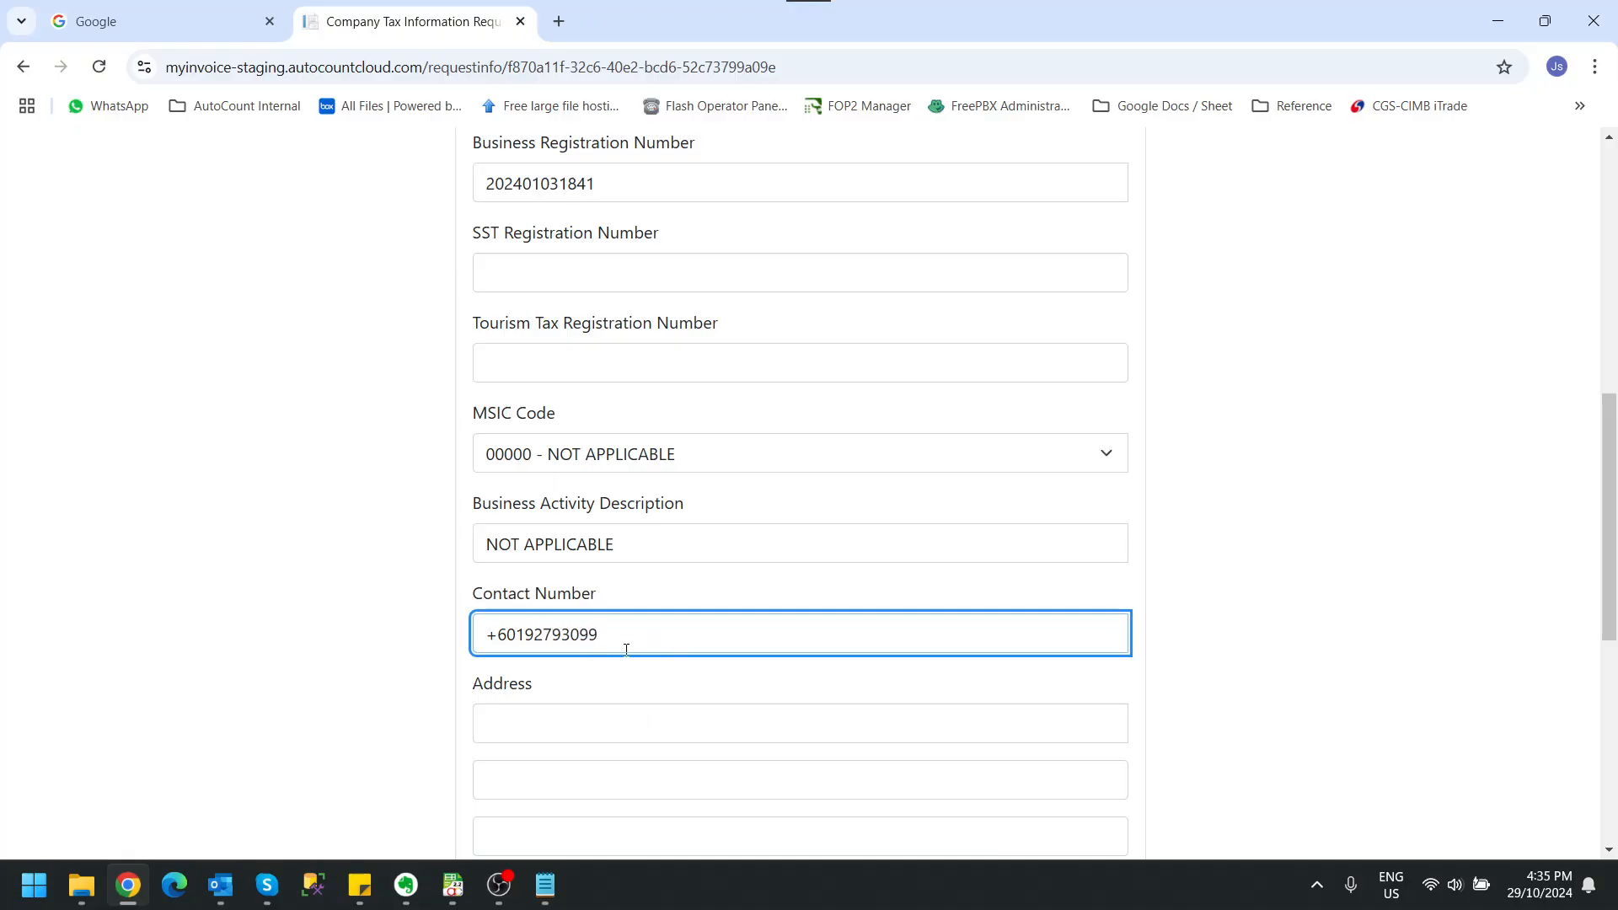
click(462, 709)
Step: Fill in the first two lines of the company's street address
click(601, 720)
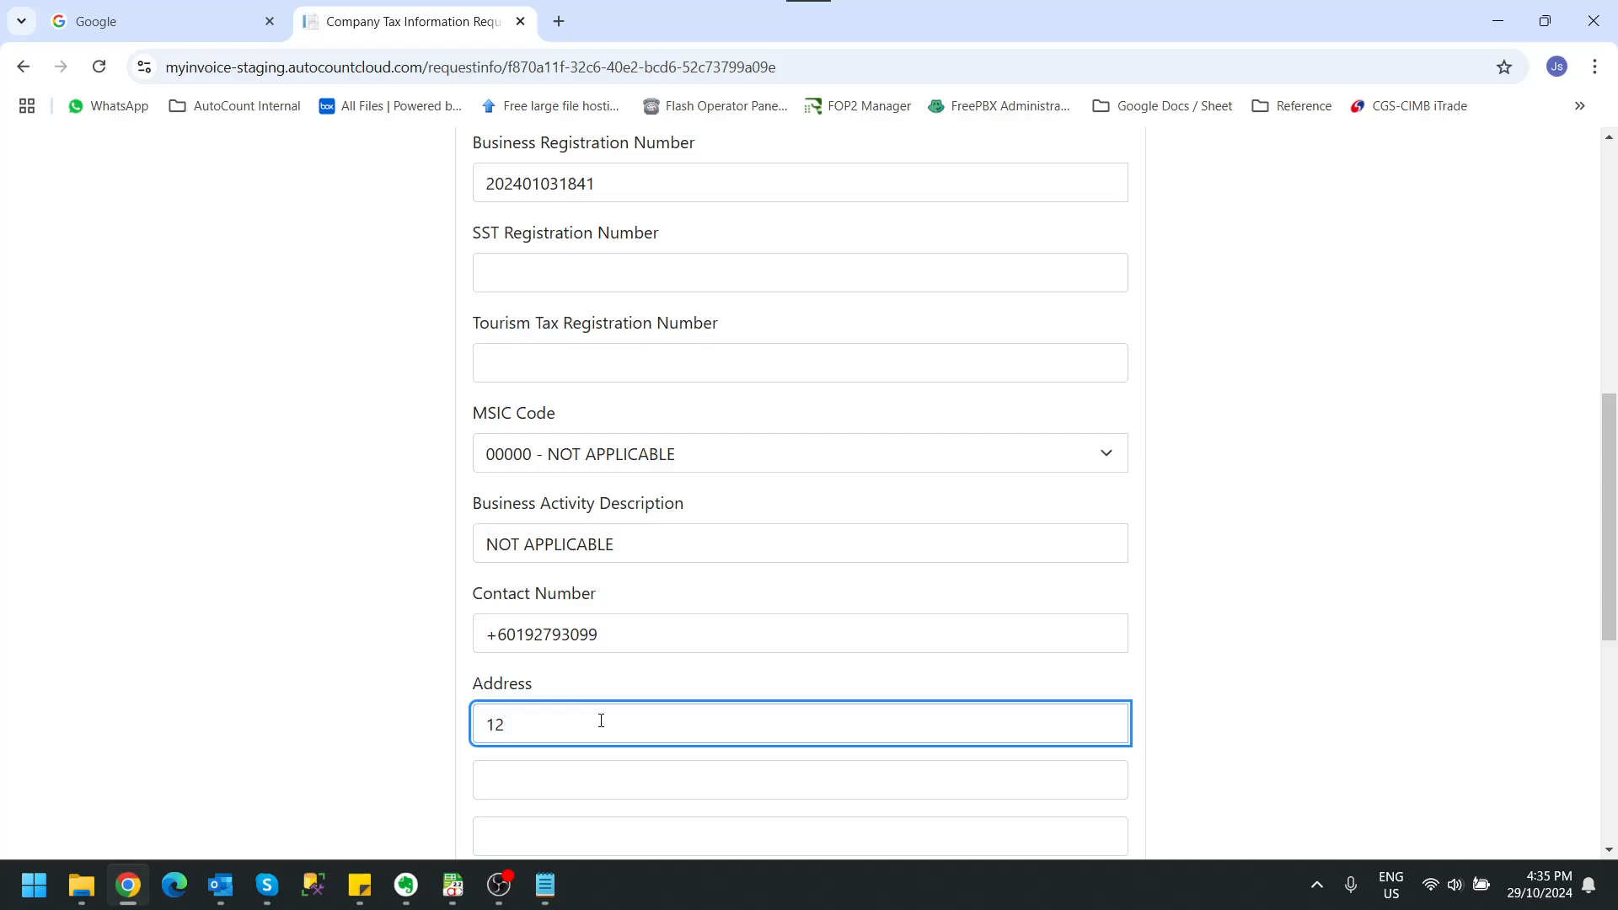
click(704, 796)
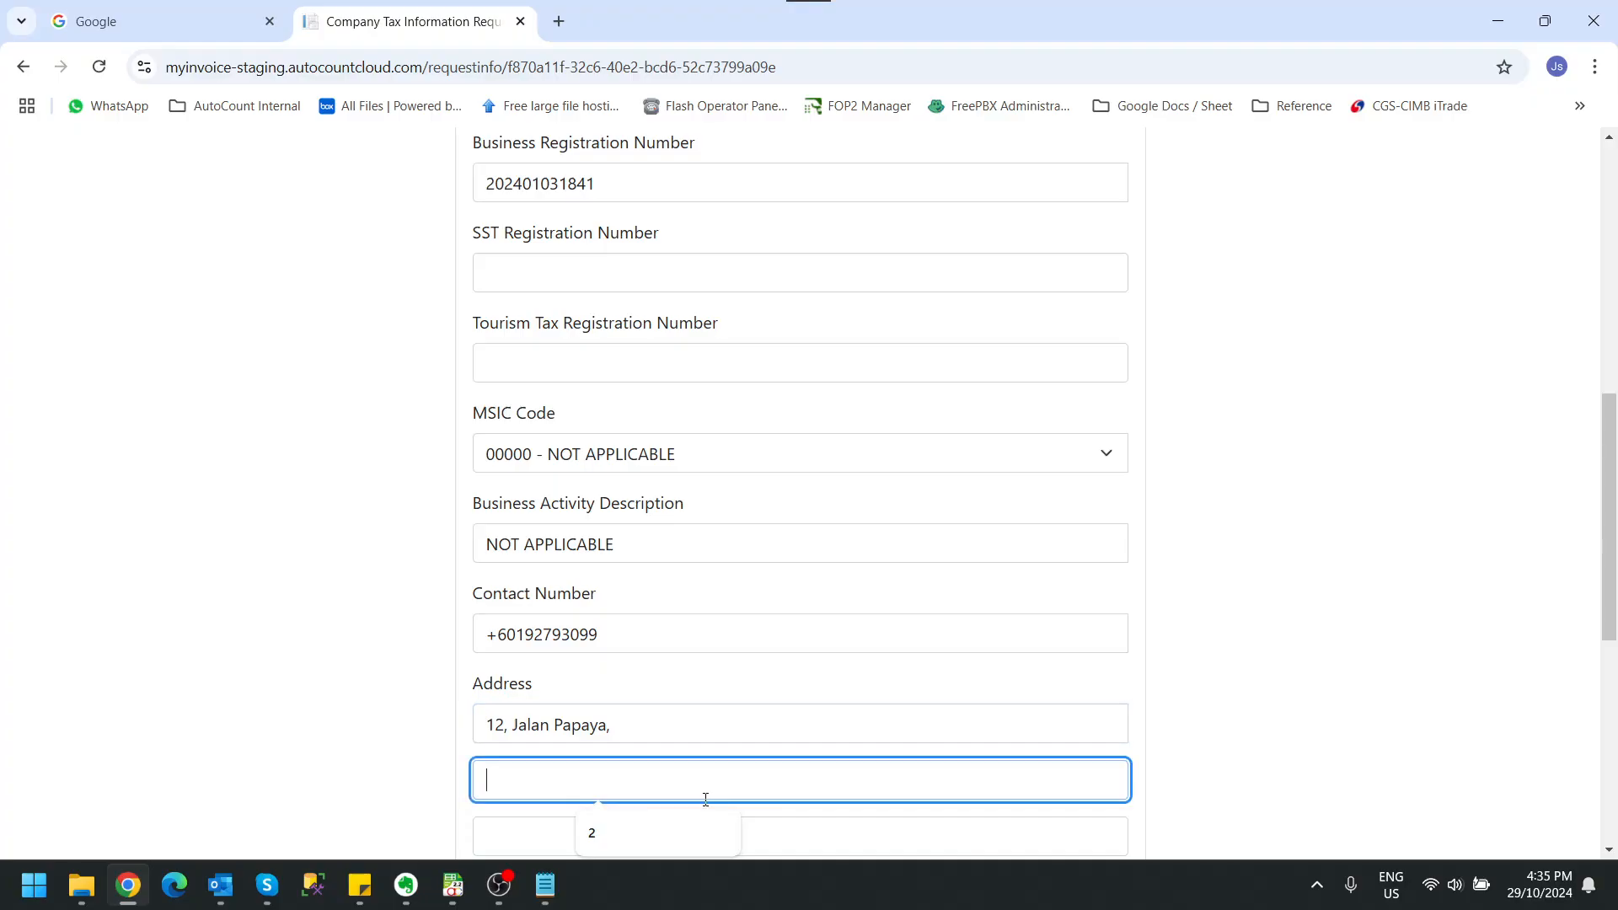
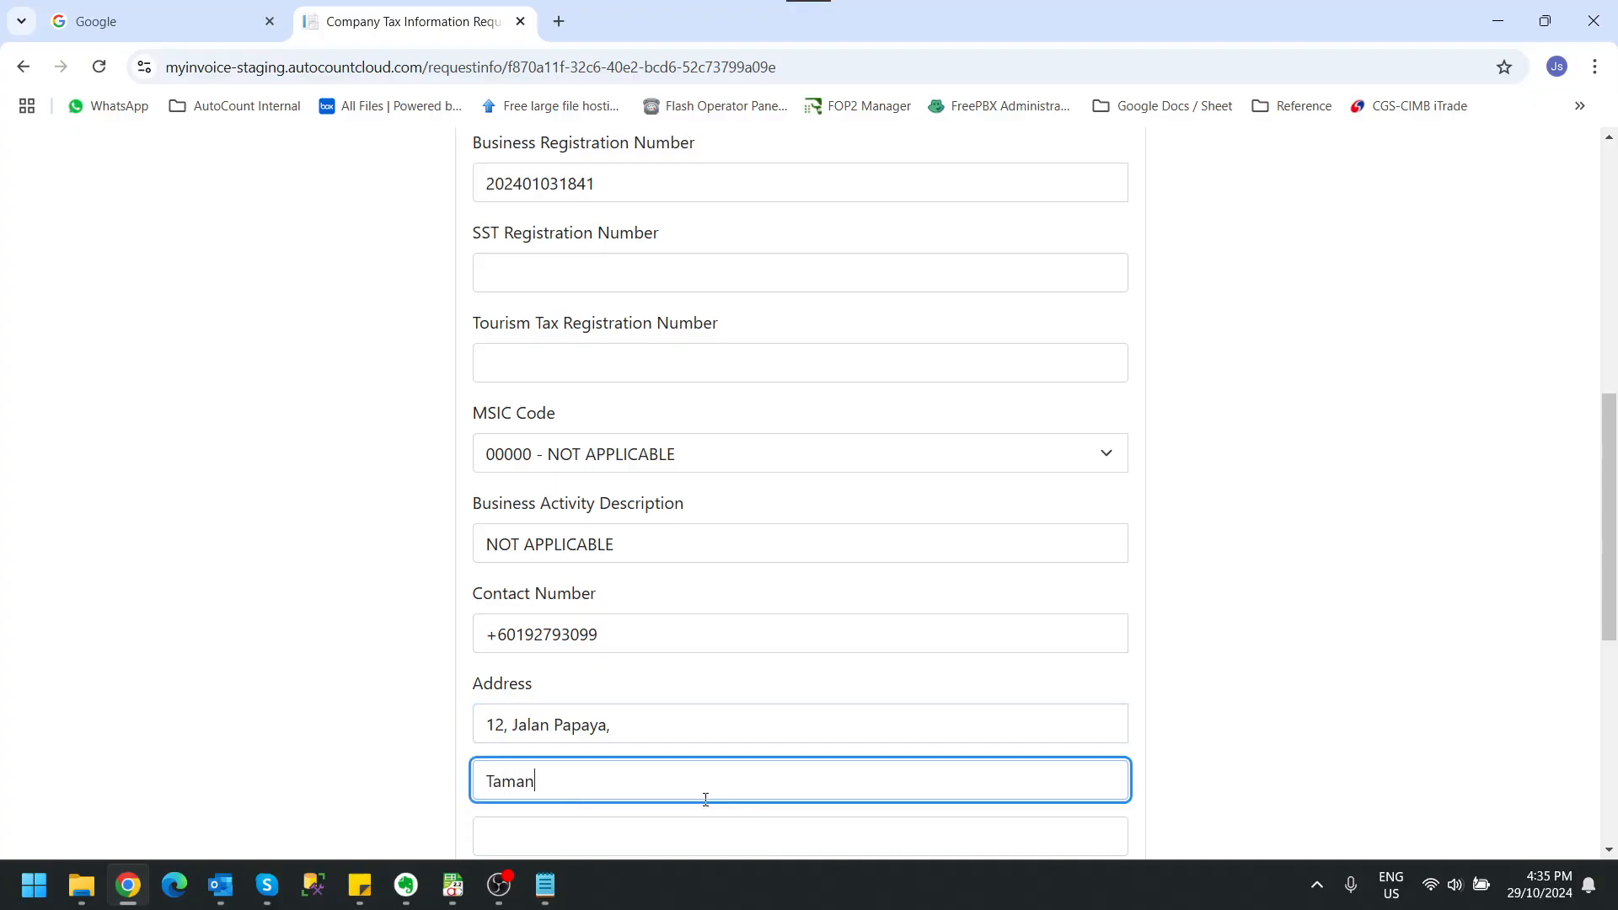
Step: Enter the company's post code and city, and choose Selangor as the state
scroll(706, 798, down, 2)
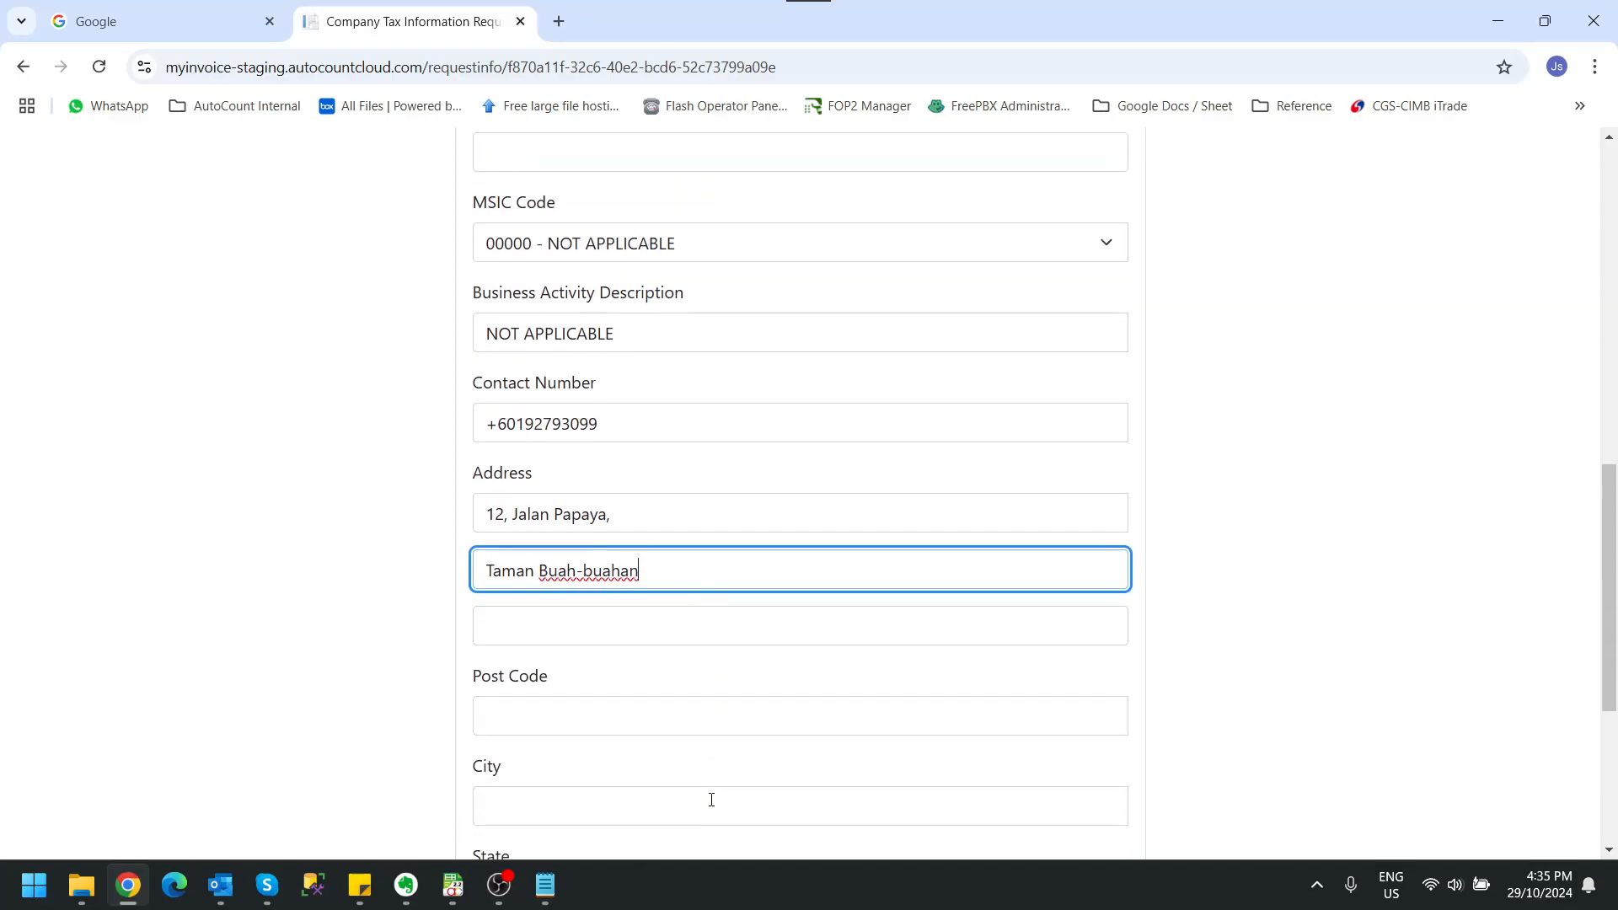
click(659, 706)
text(4110)
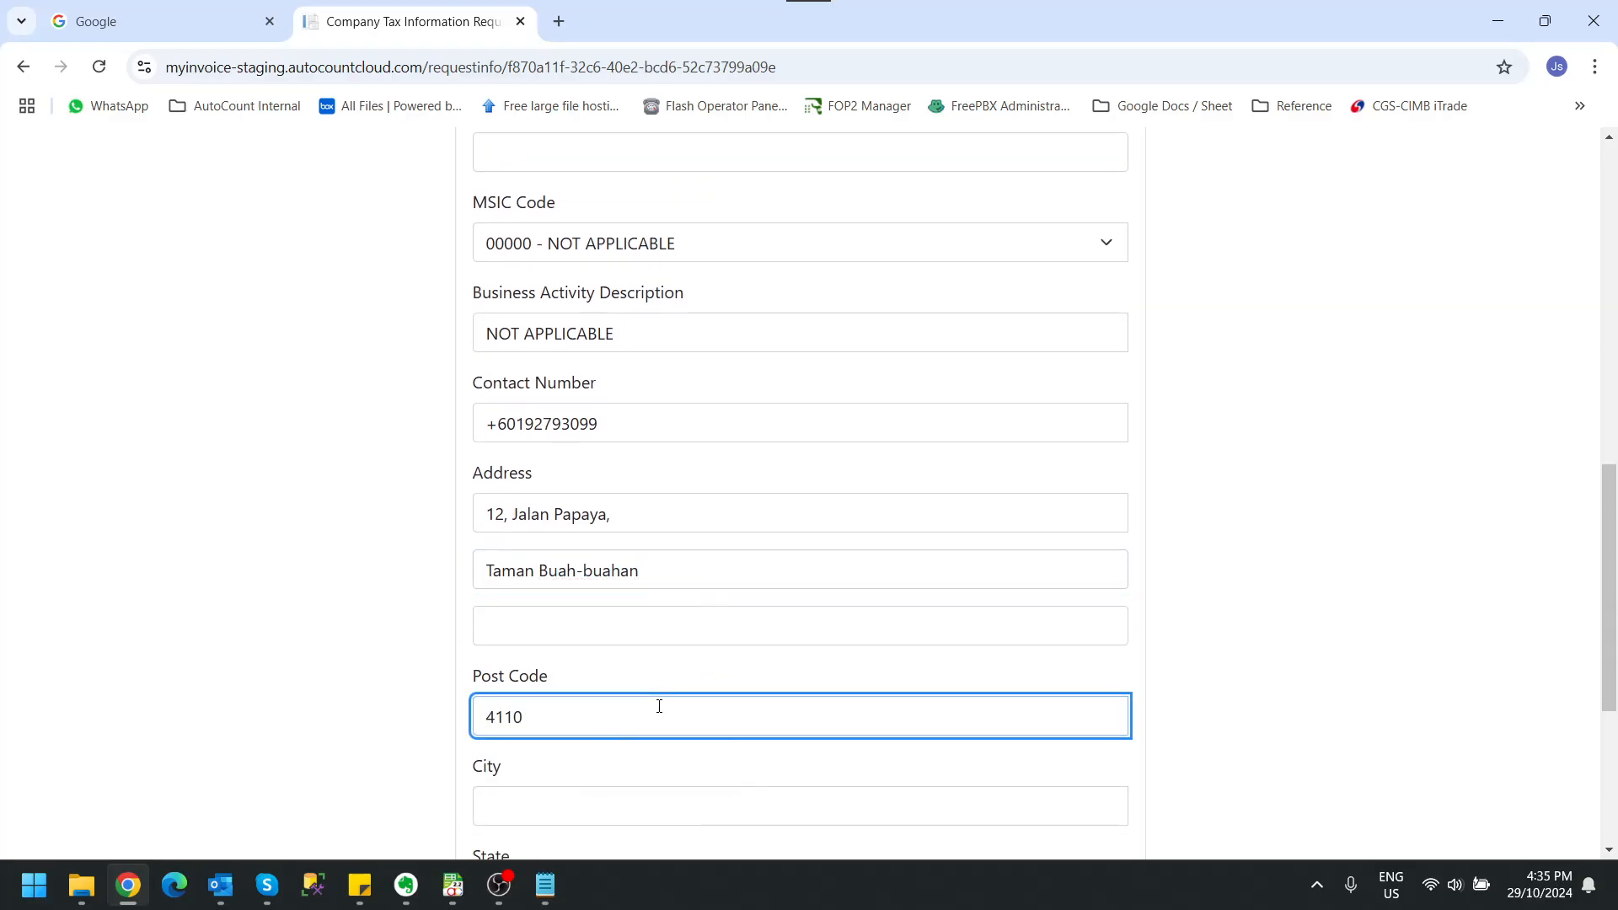
text(0)
scroll(665, 704, down, 1)
click(561, 694)
text(Kla)
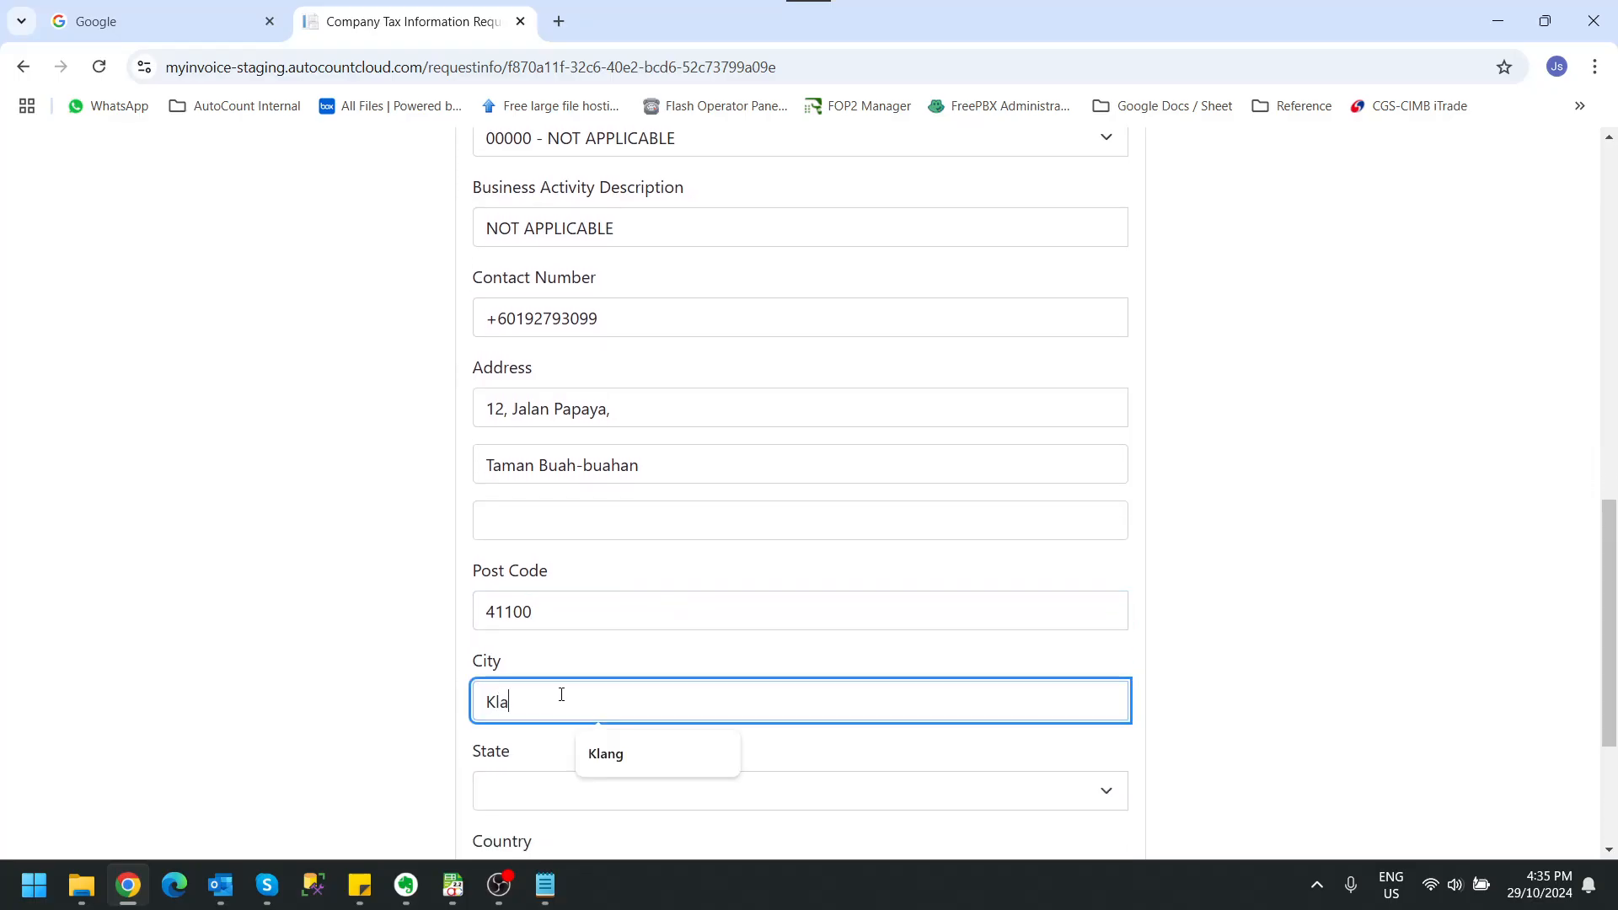
text(ng)
click(578, 796)
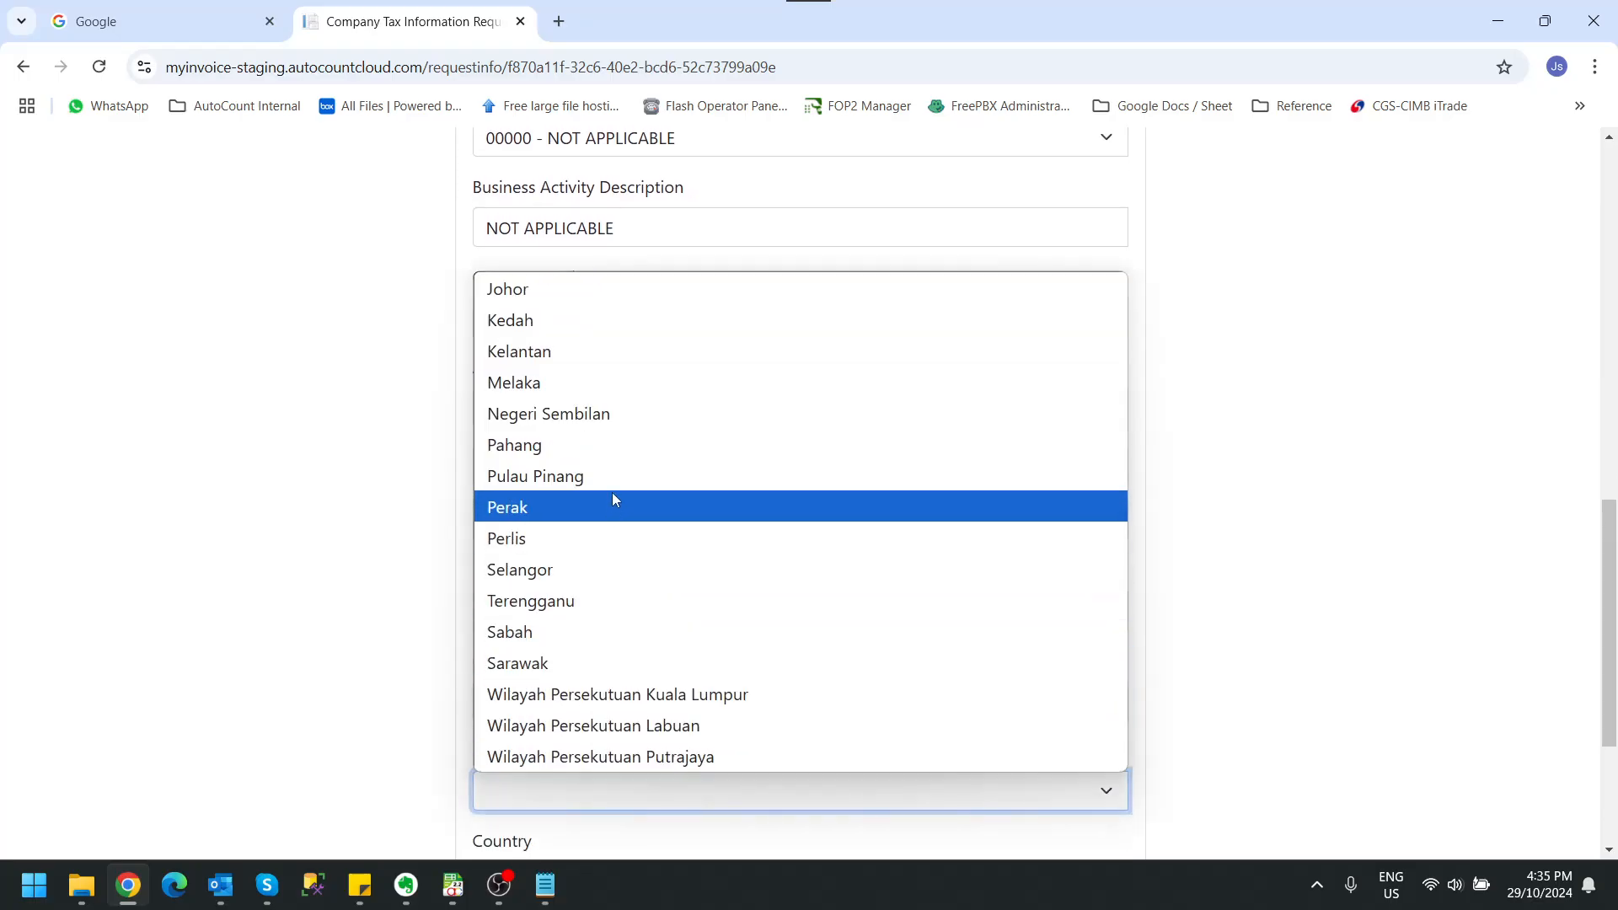
click(597, 568)
scroll(289, 582, down, 3)
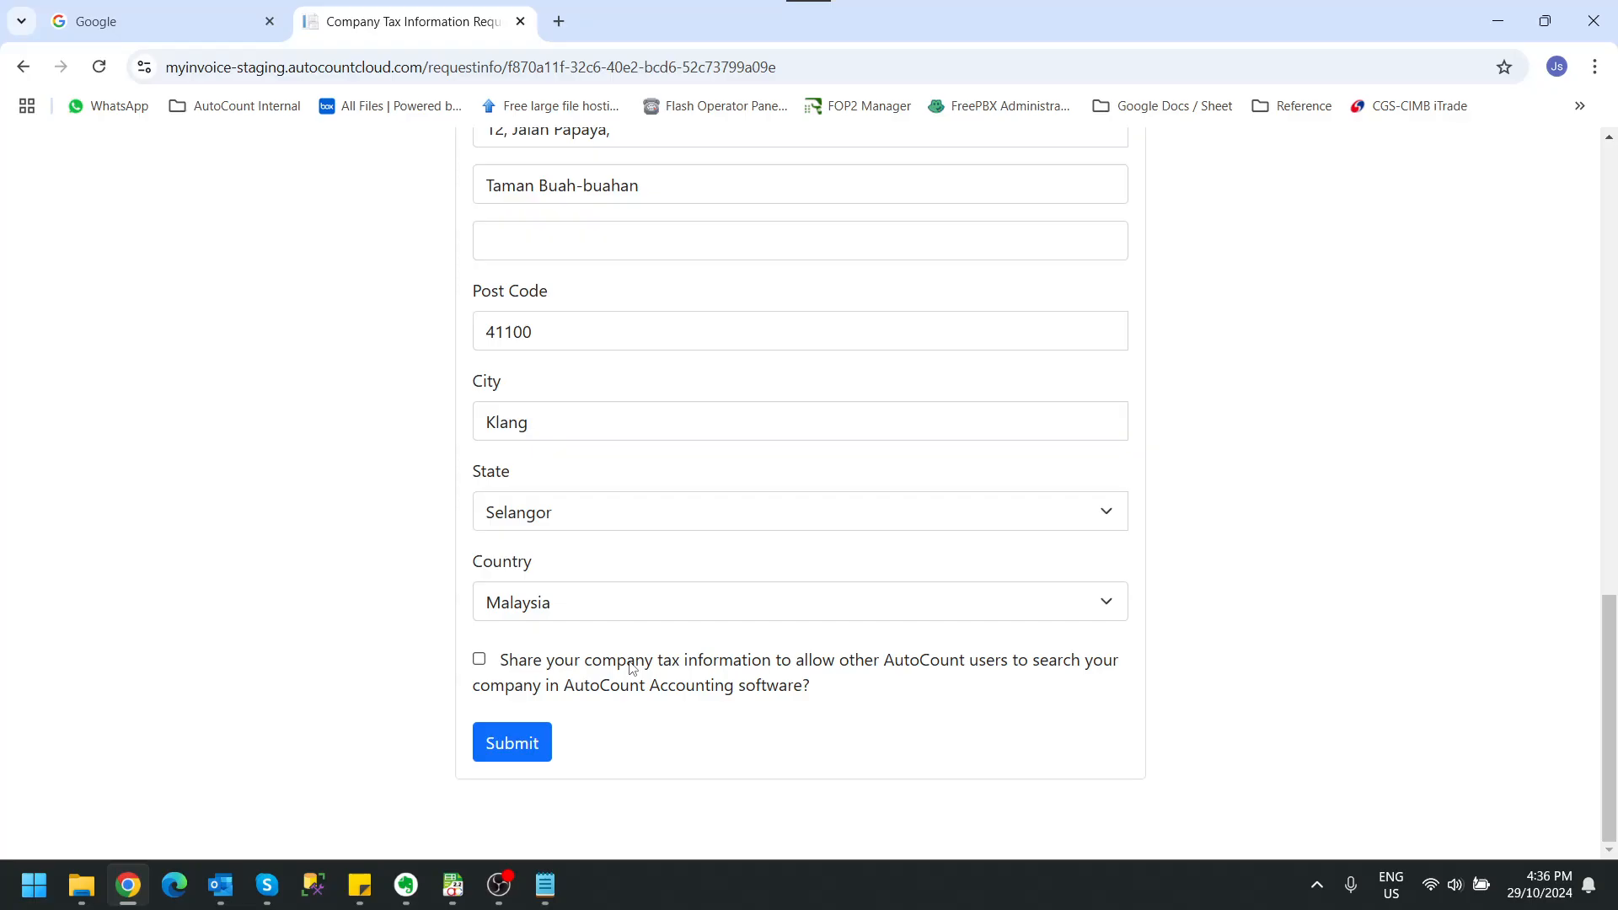
Step: Agree to share the company tax information with other AutoCount users and submit the form
click(478, 660)
click(516, 749)
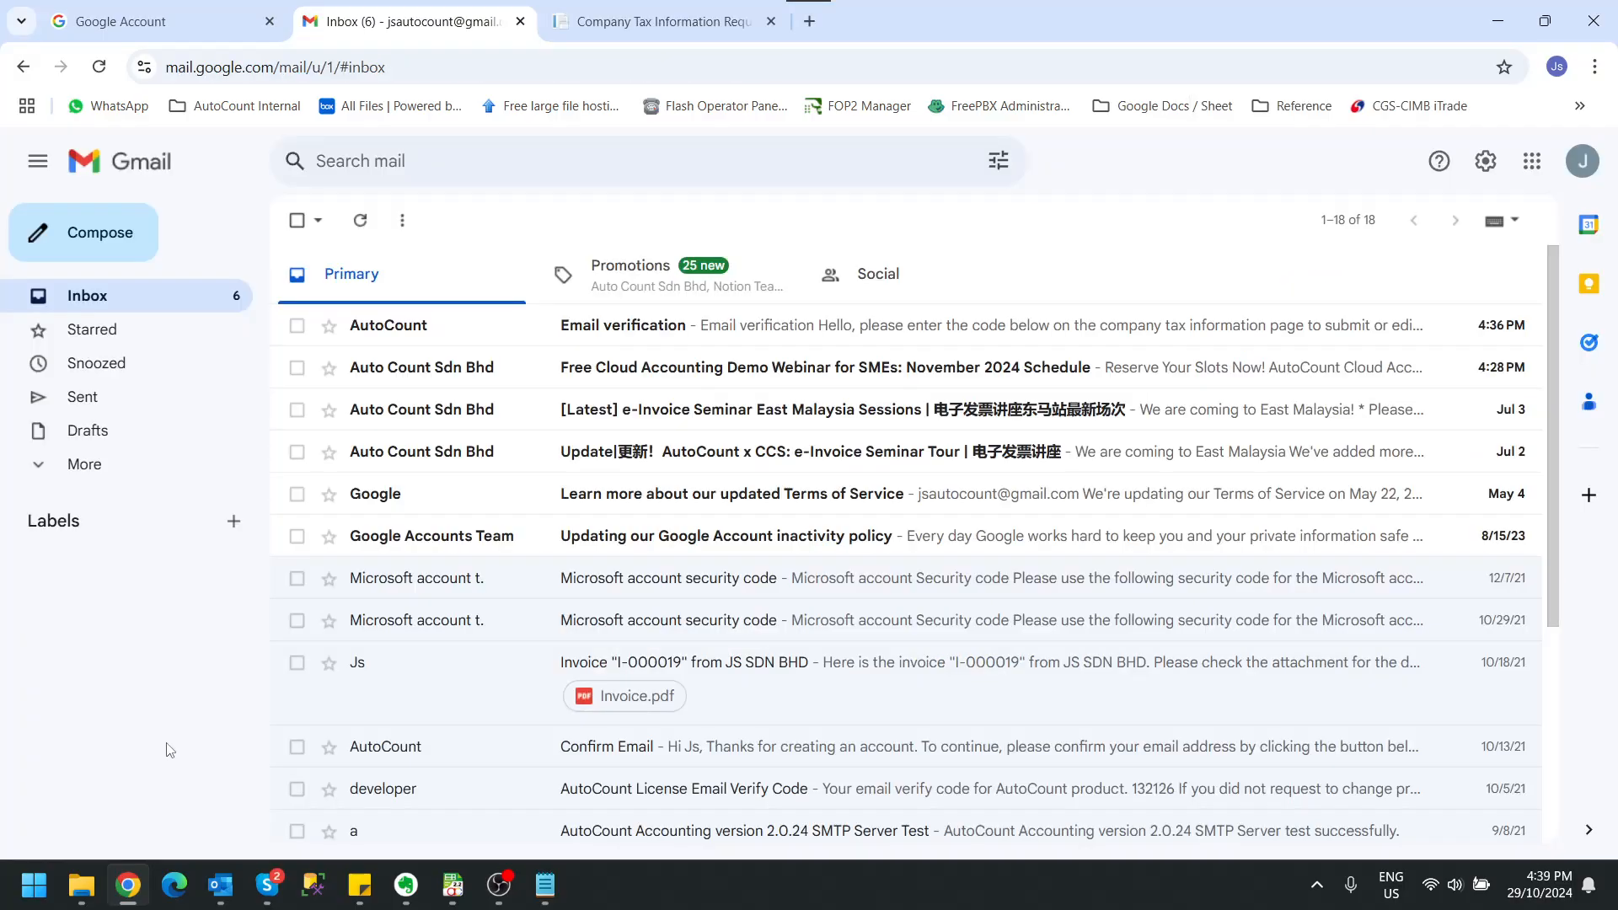
Step: Copy the verification code from AutoCount's Email verification message in Gmail and submit it in the tax information form's email verification
key(ctrl+p)
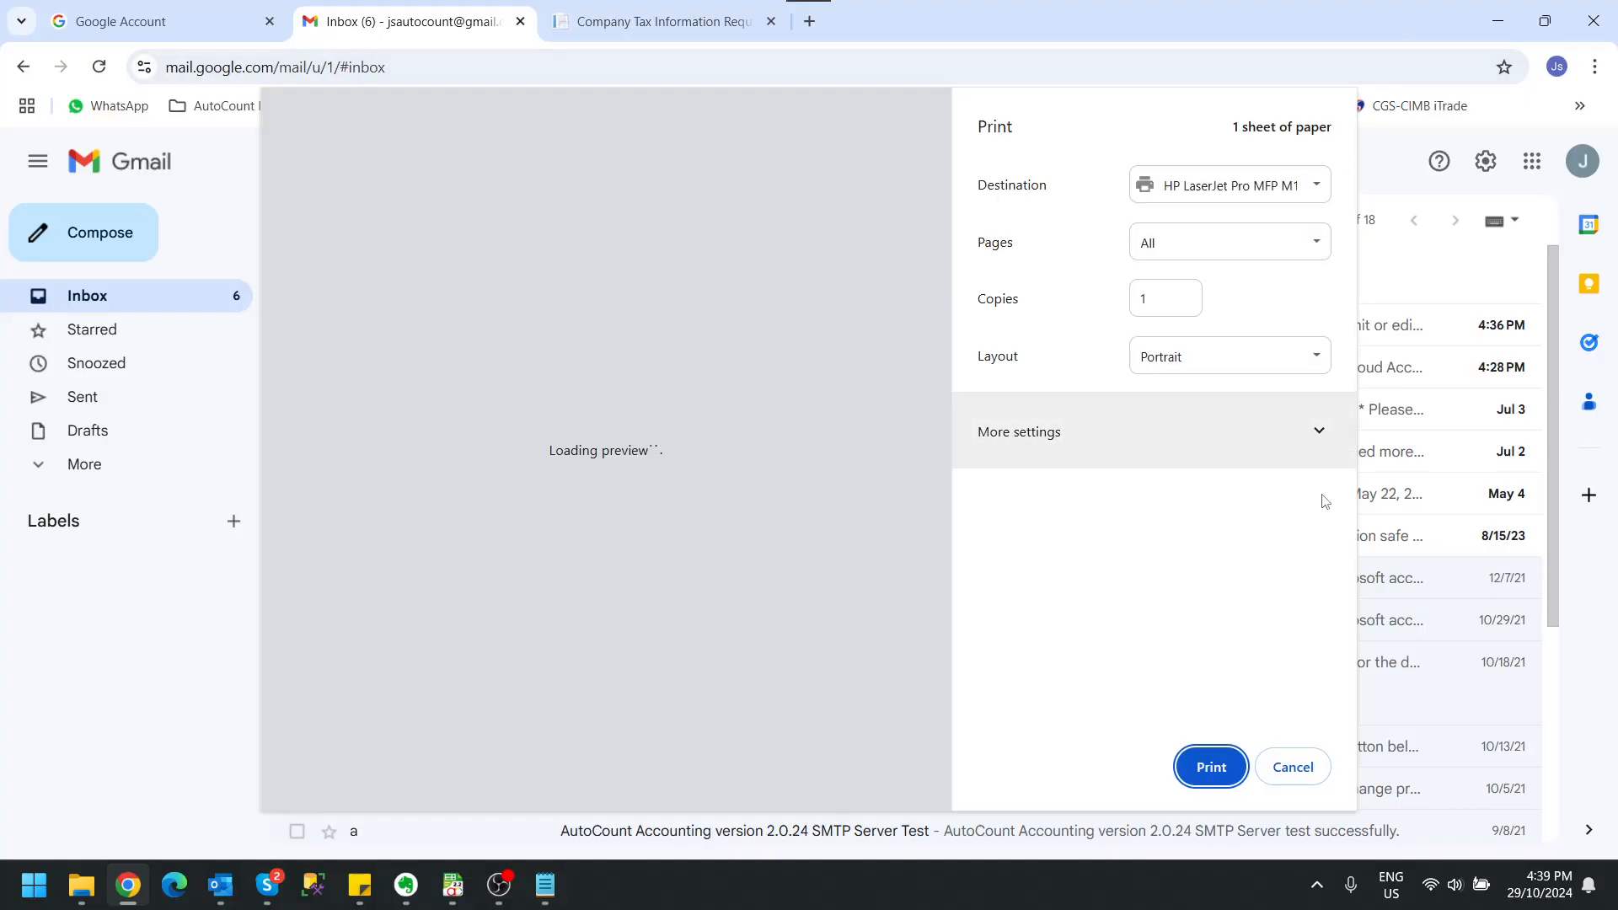
click(1298, 770)
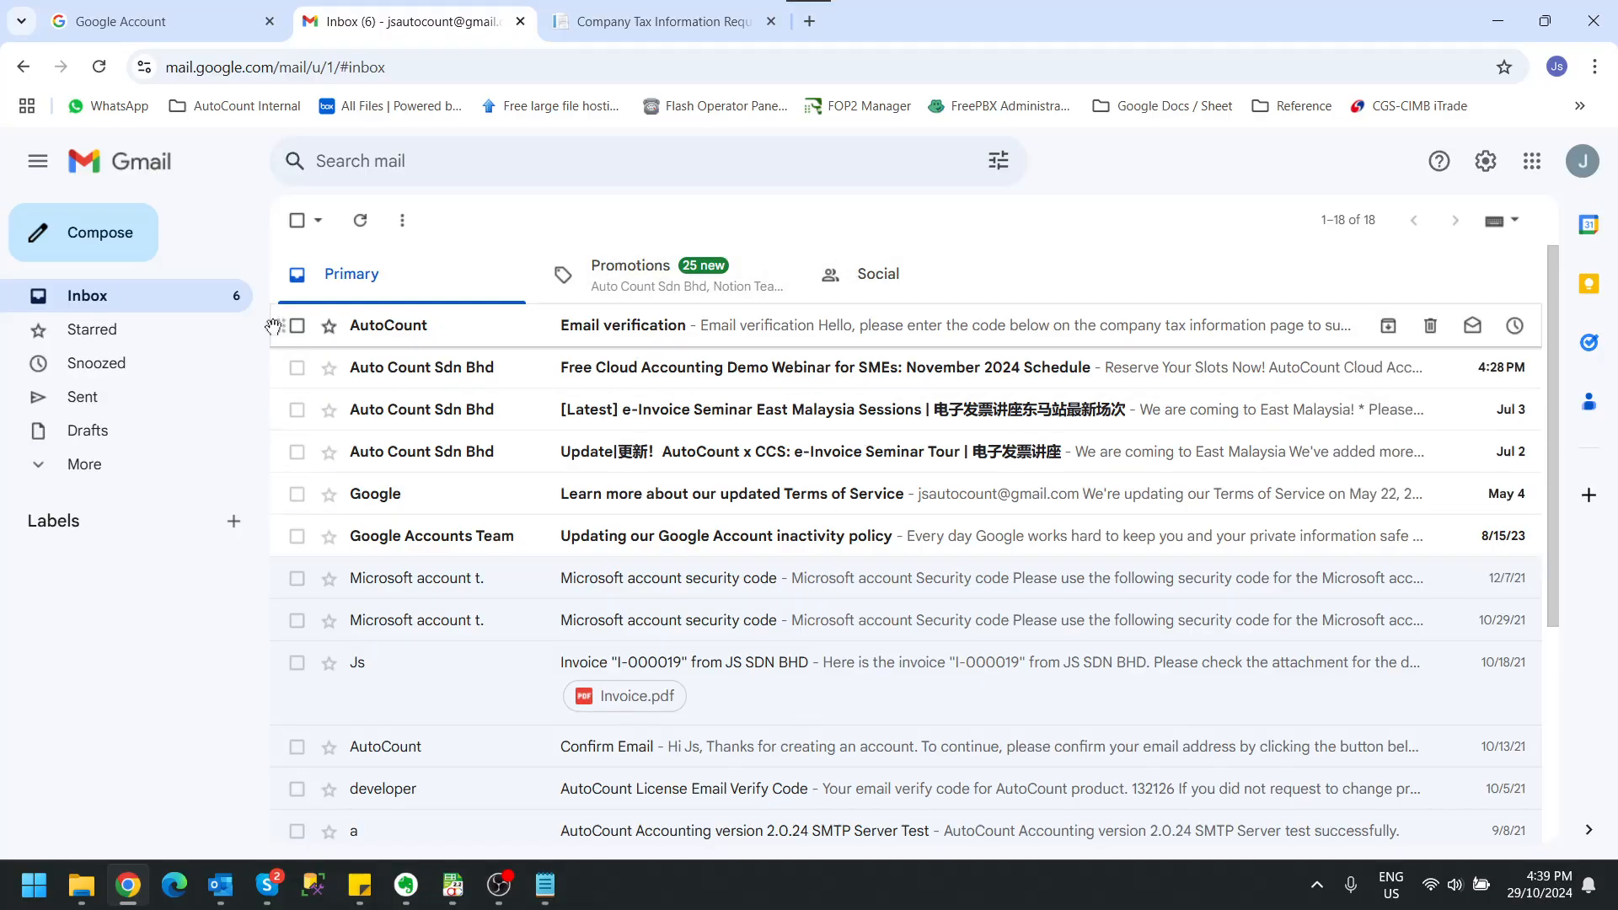
click(646, 333)
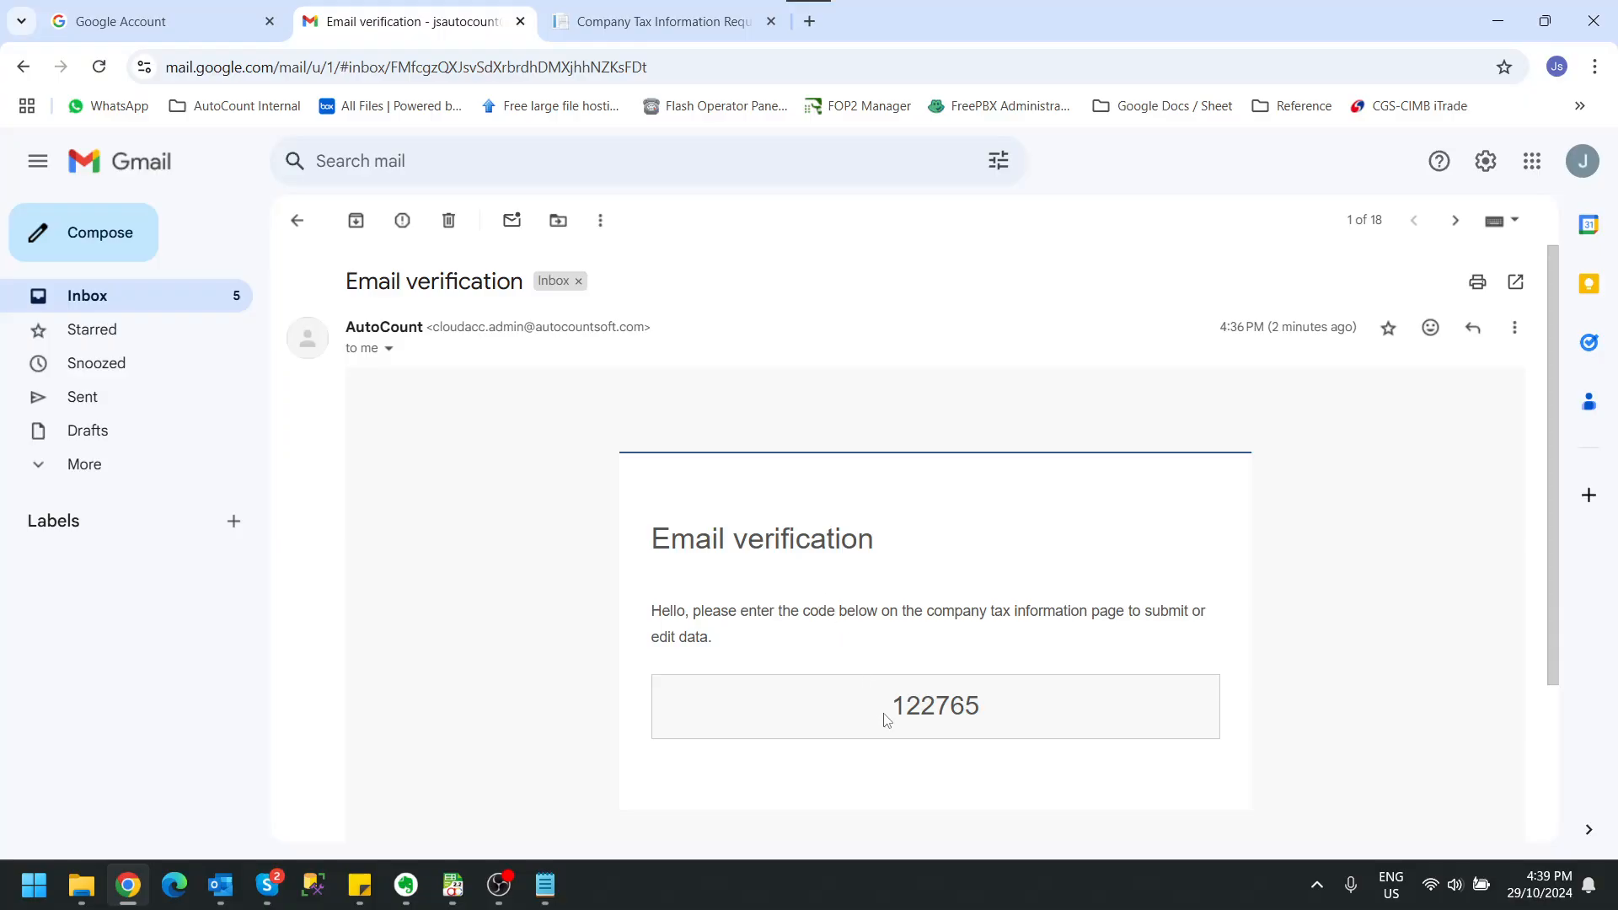
drag(894, 707, 980, 706)
key(ctrl+c)
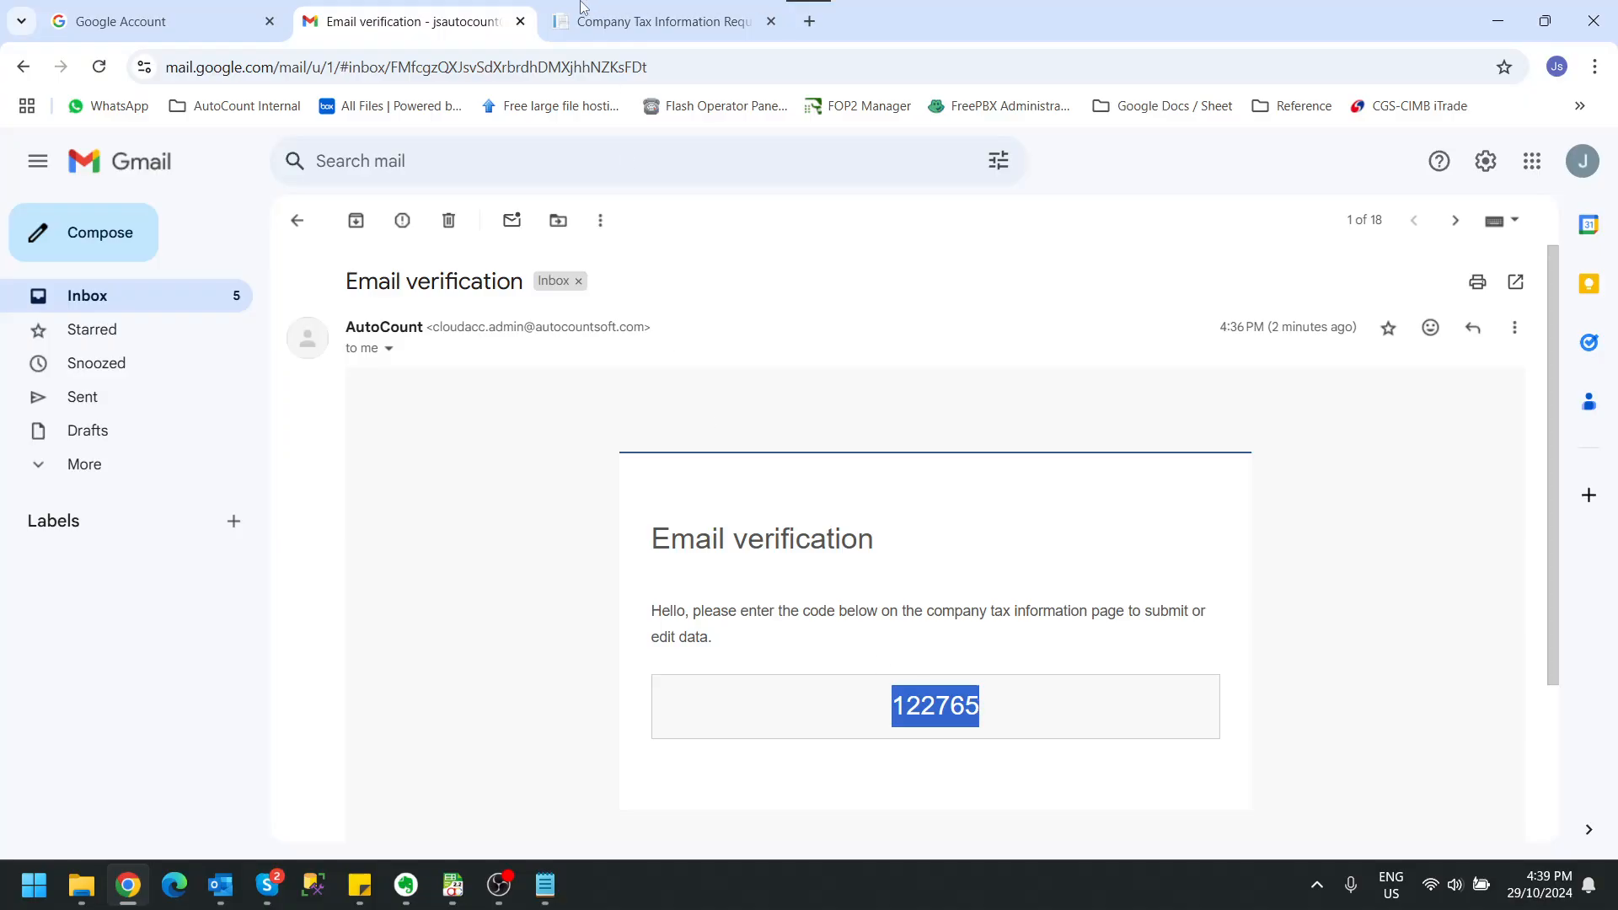
click(661, 21)
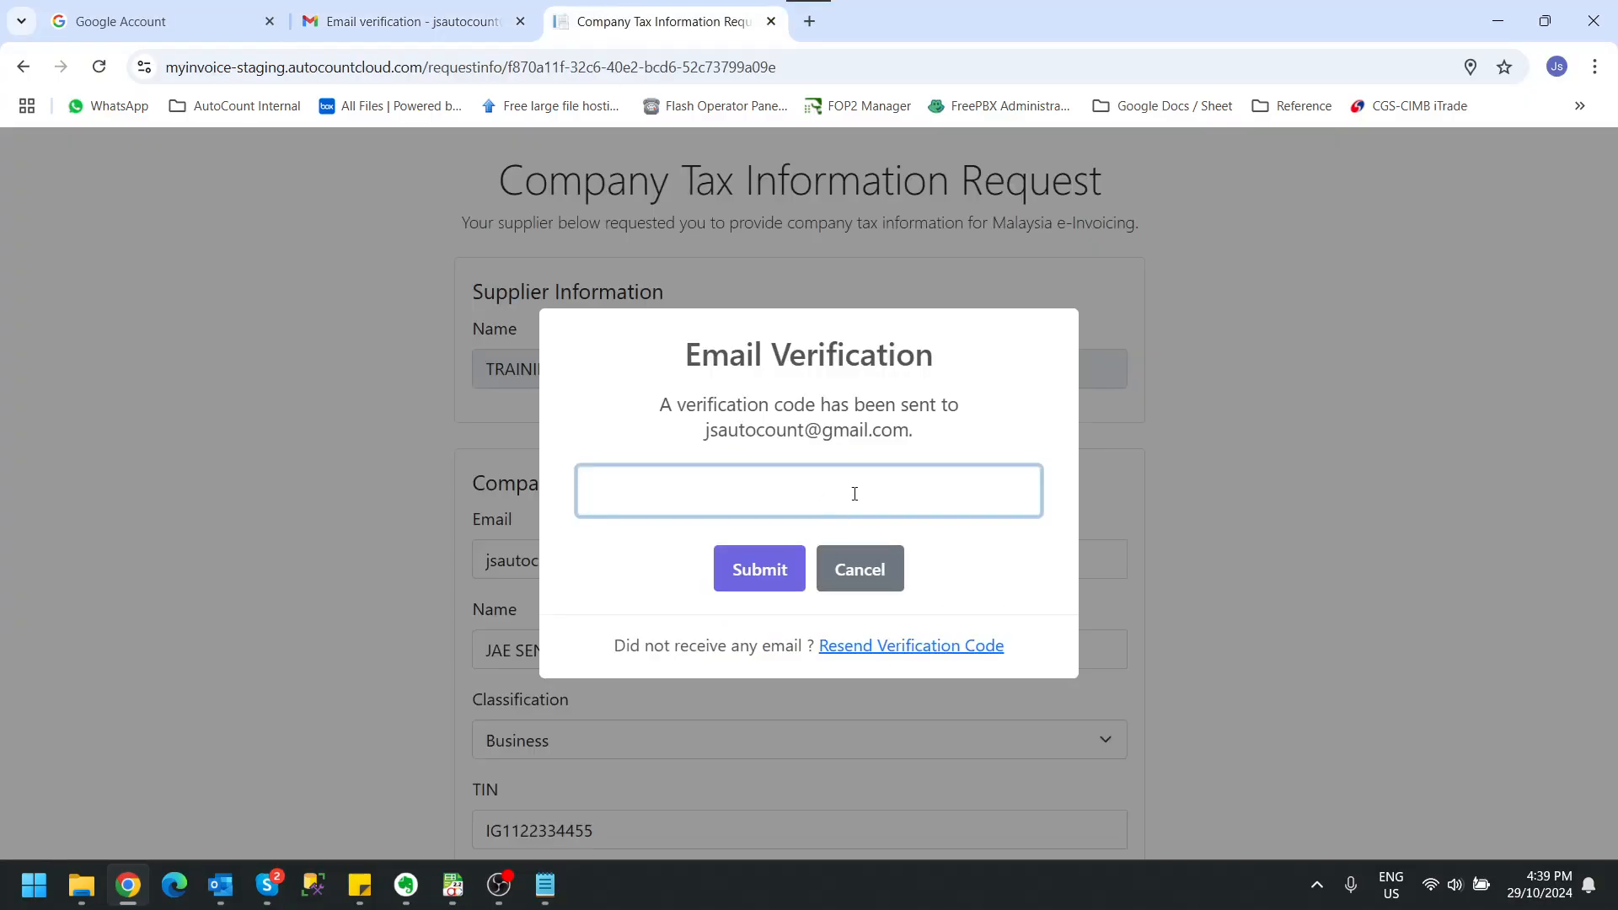
key(ctrl+v)
click(751, 572)
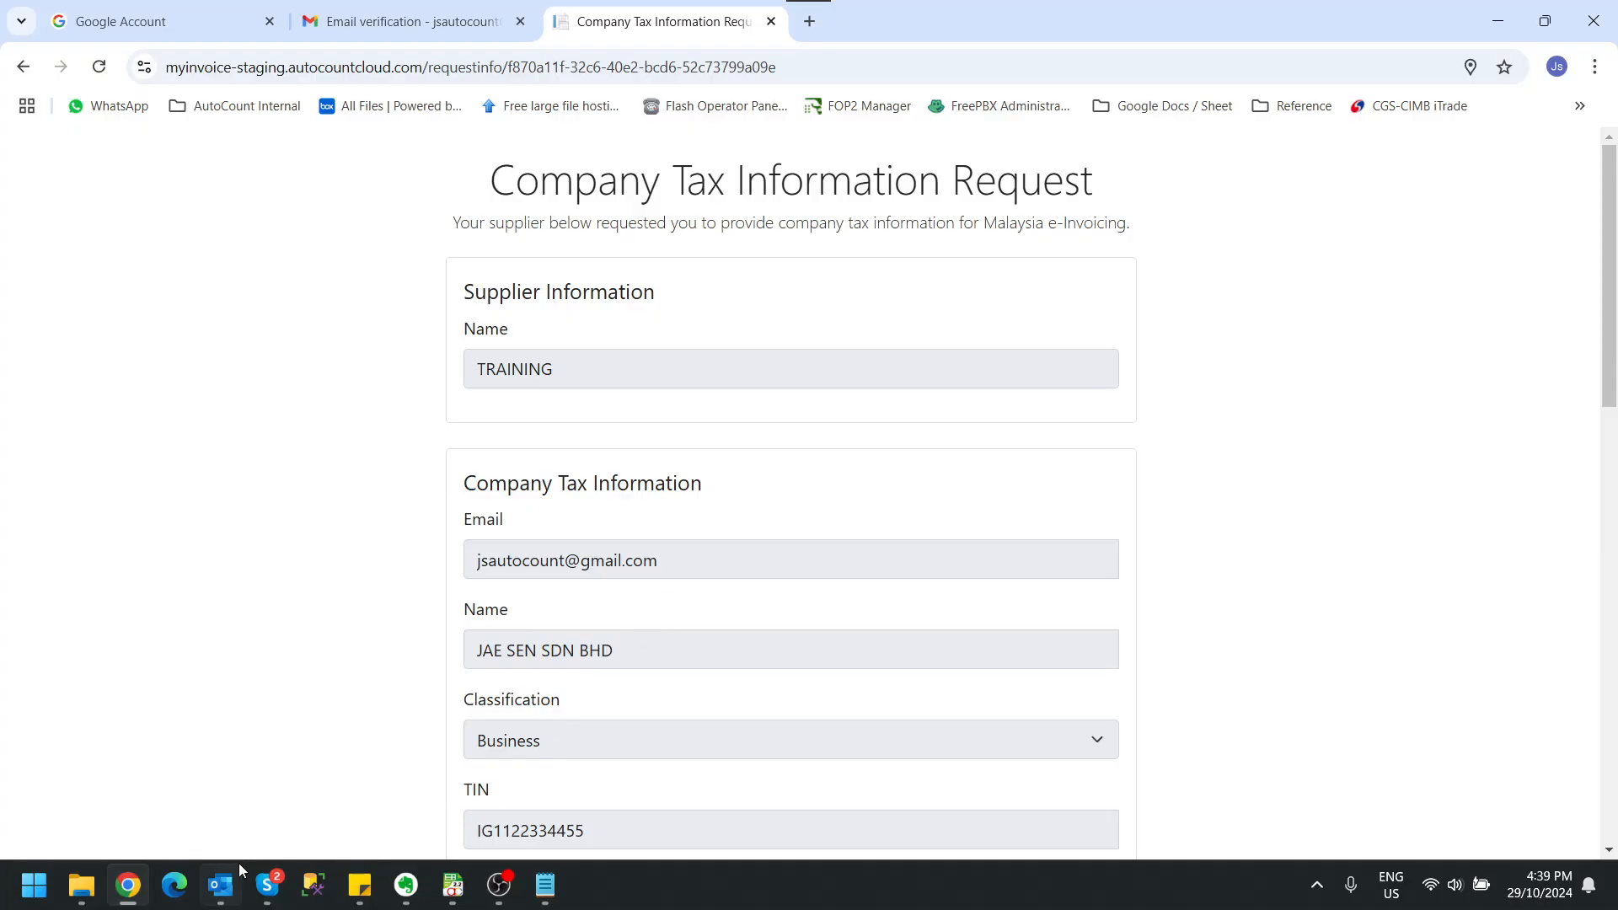
Step: Switch to Outlook, fetch new mail, and check the Cloud Admin Email folder for the company tax information update notice
click(228, 882)
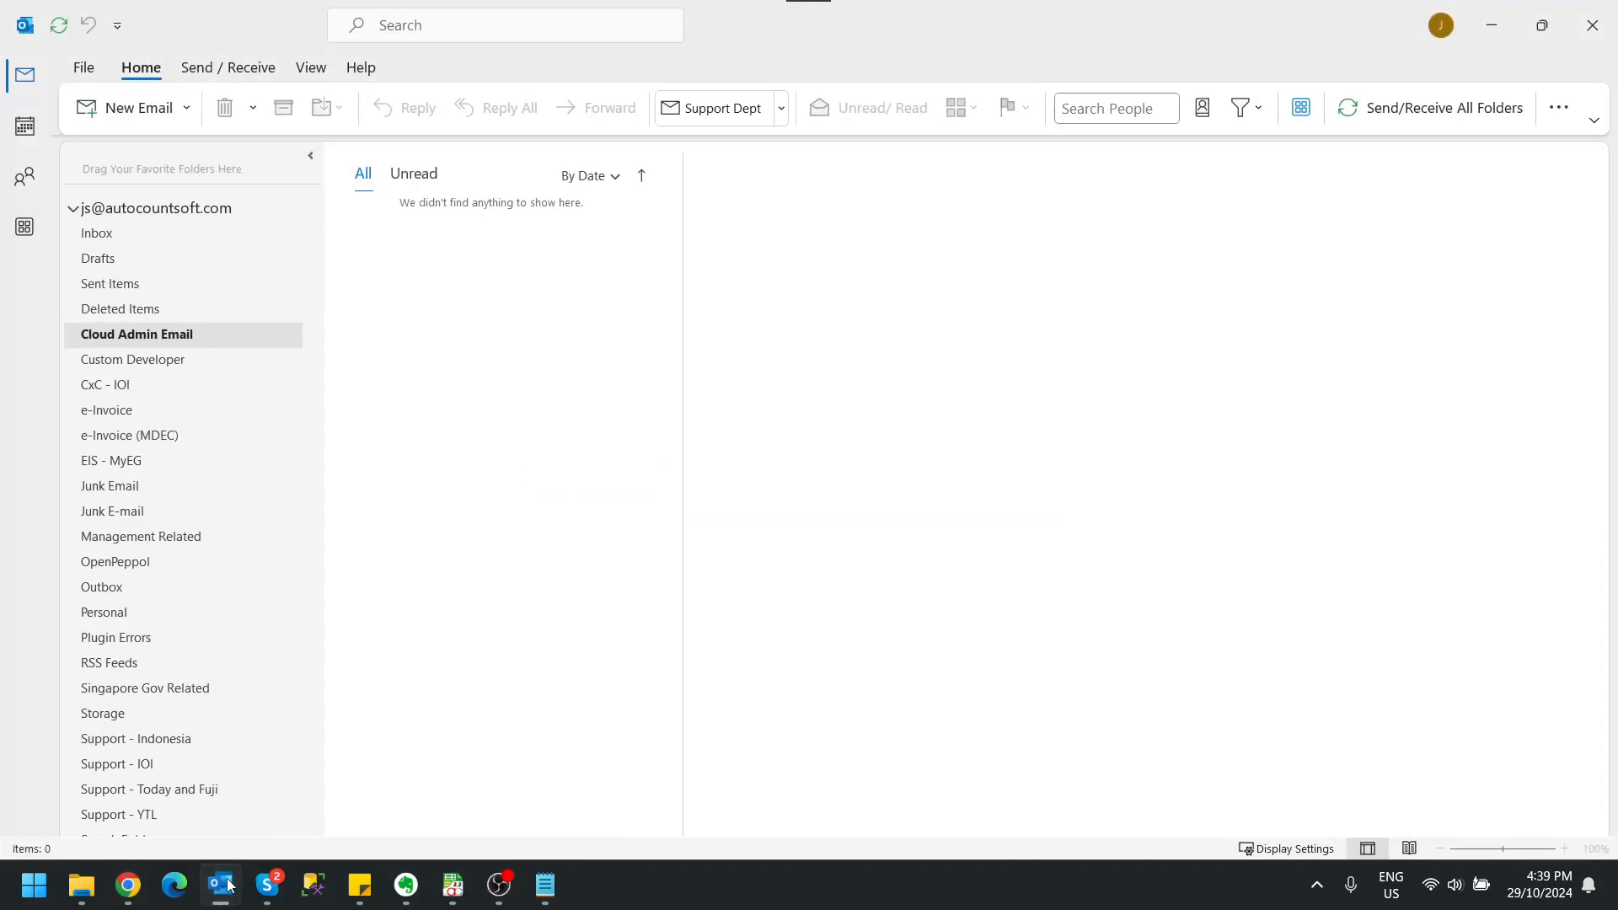
click(1392, 114)
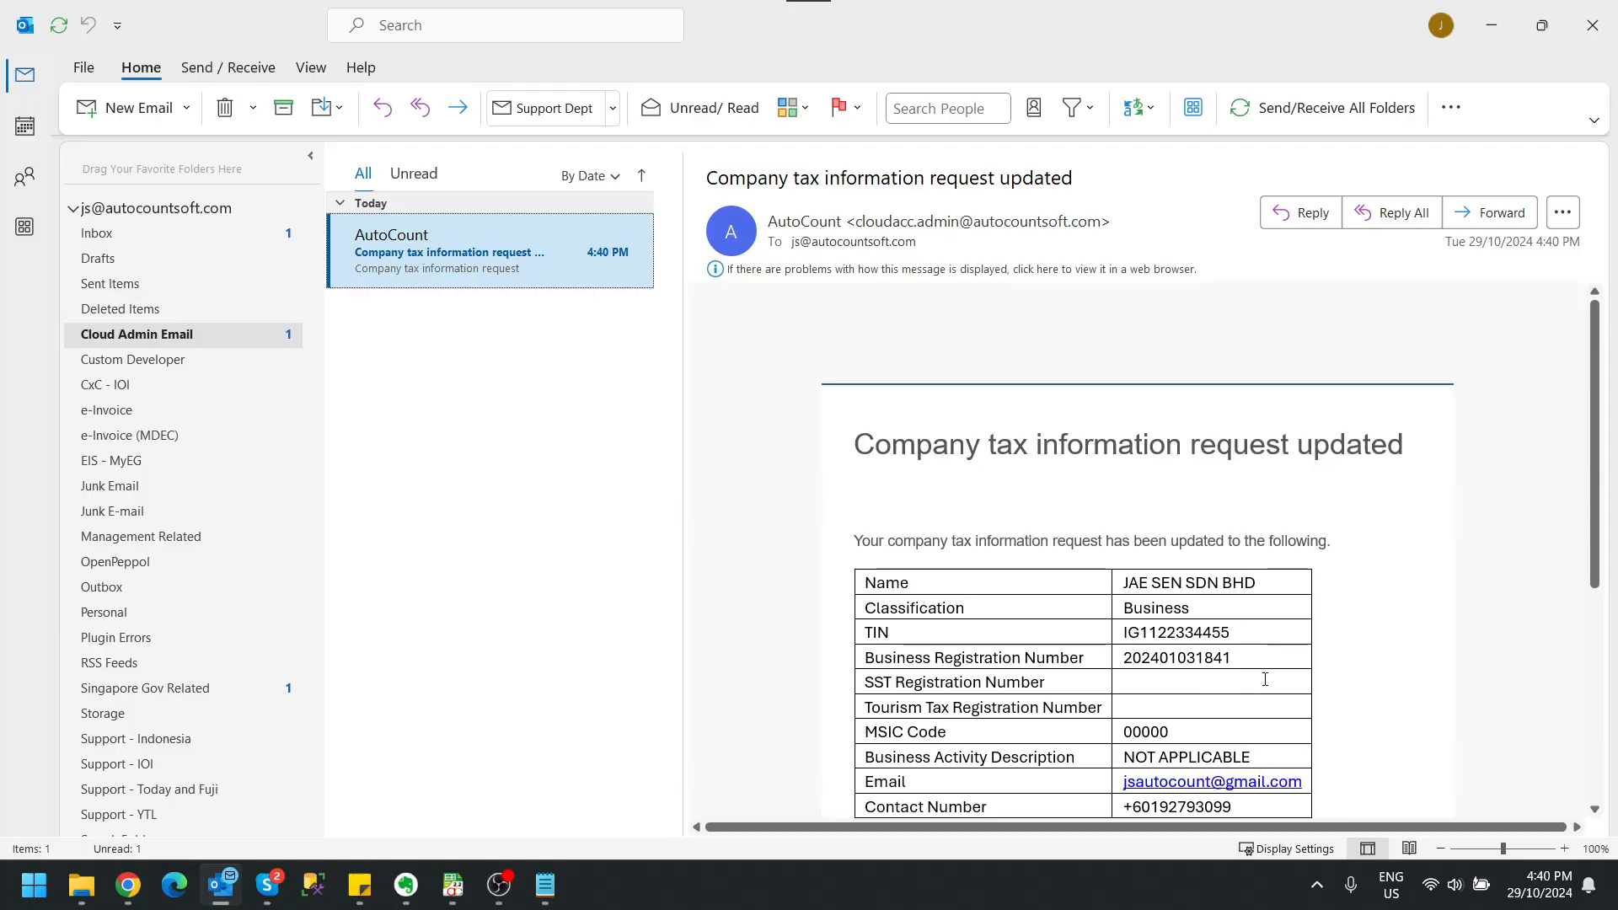
click(1490, 24)
Step: In AutoCount, create the tax entity for debtor JAE SEN SDN BHD from the AIP server data, accepting the unvalidated TIN, and save the debtor
click(452, 885)
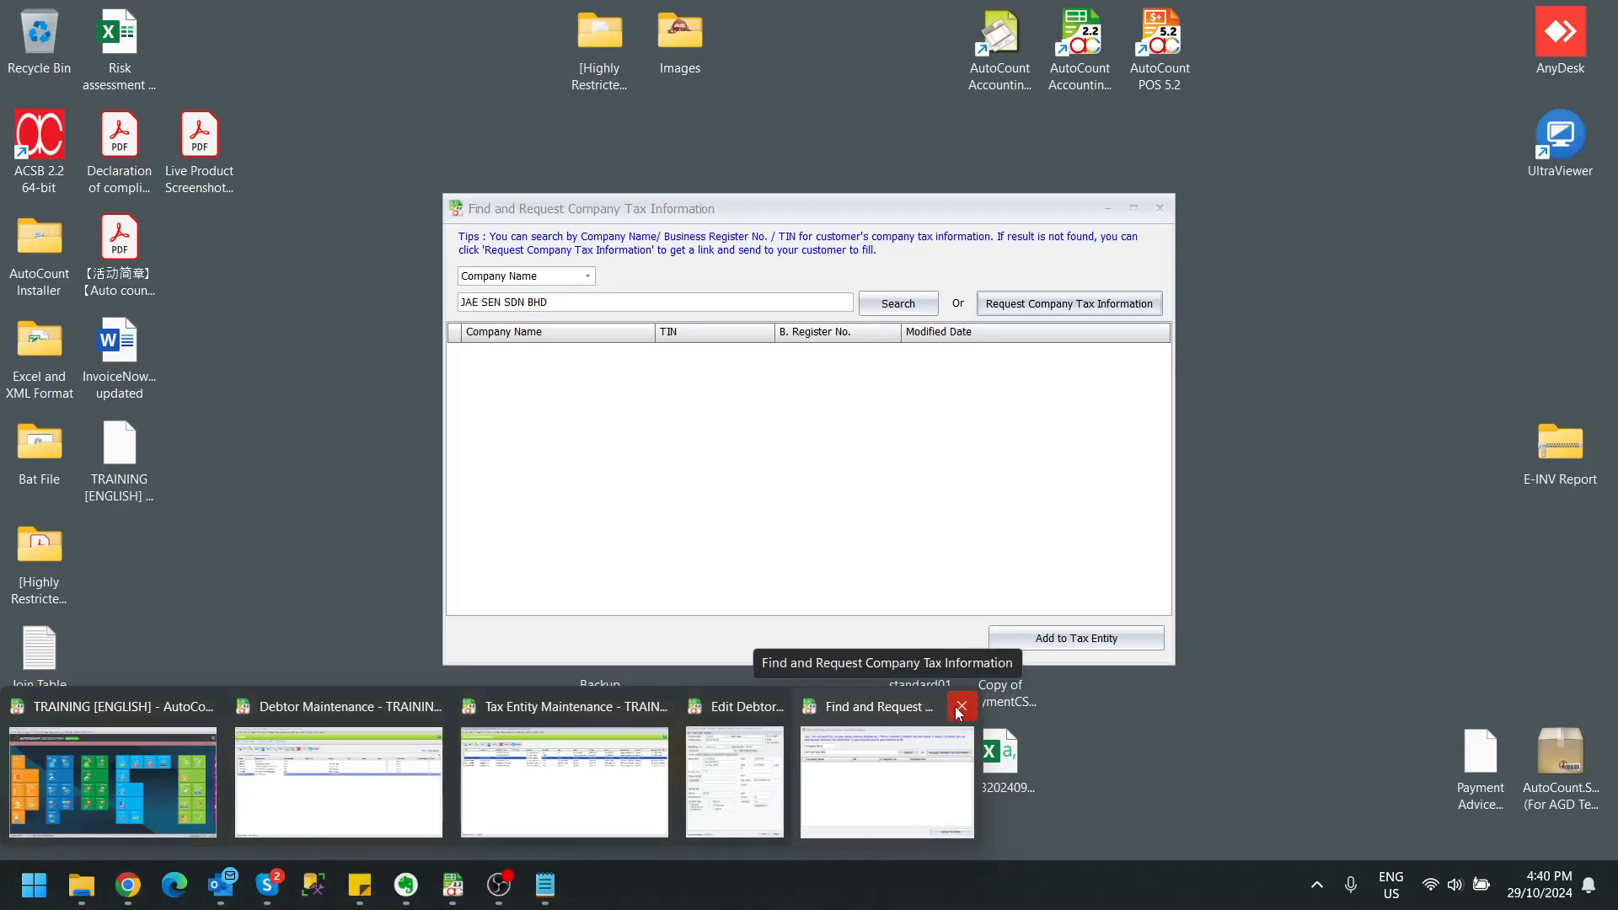
click(959, 706)
click(807, 767)
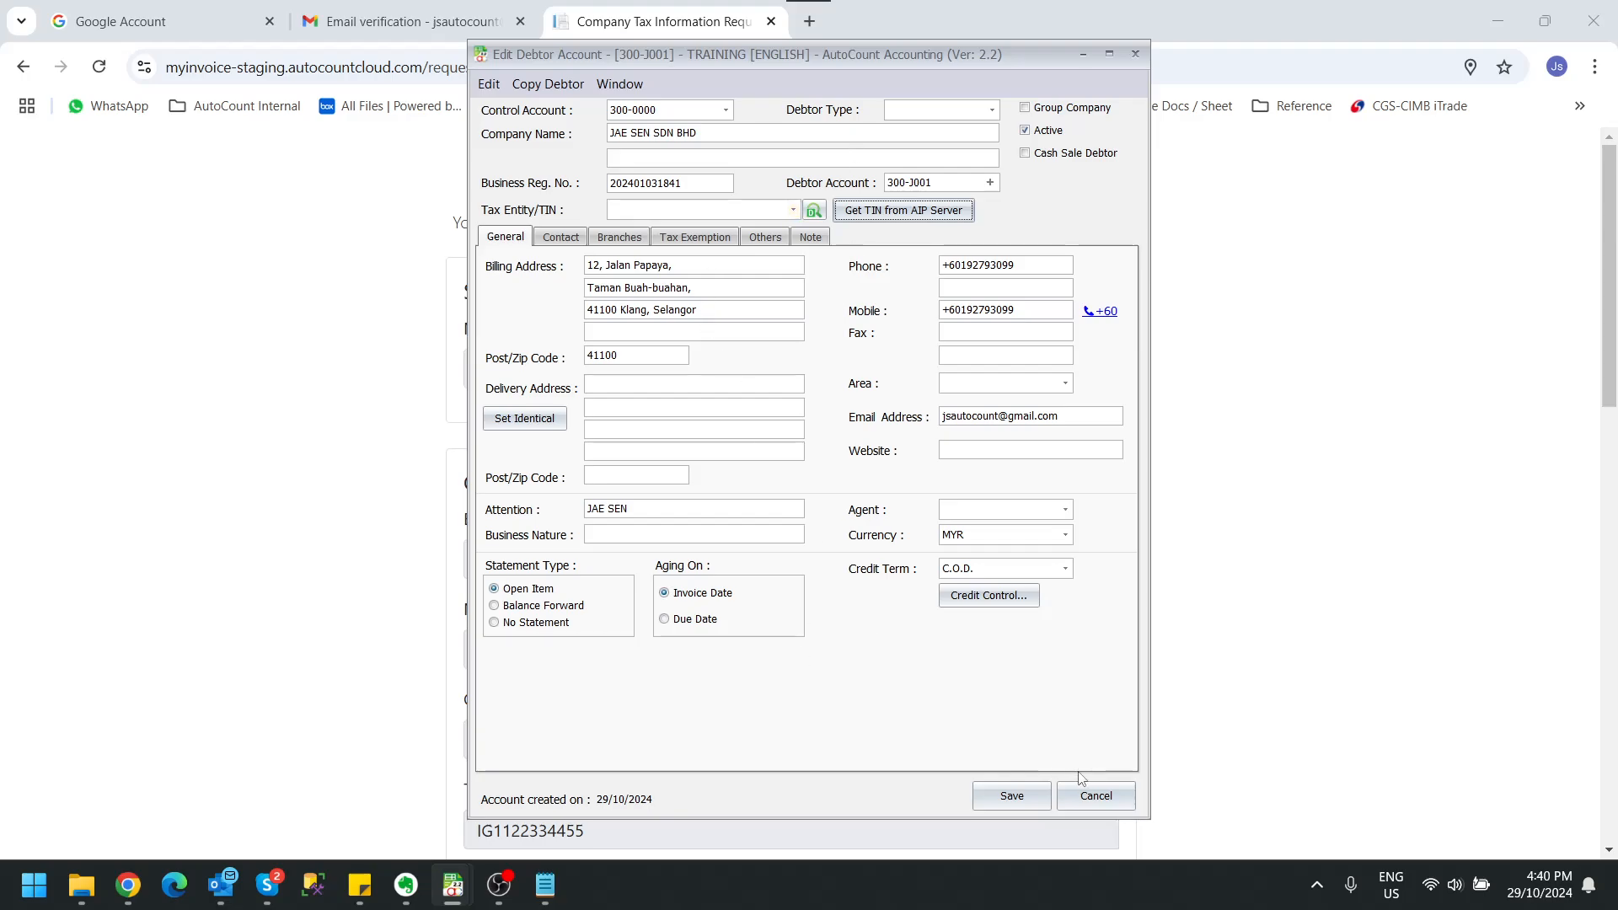
click(891, 221)
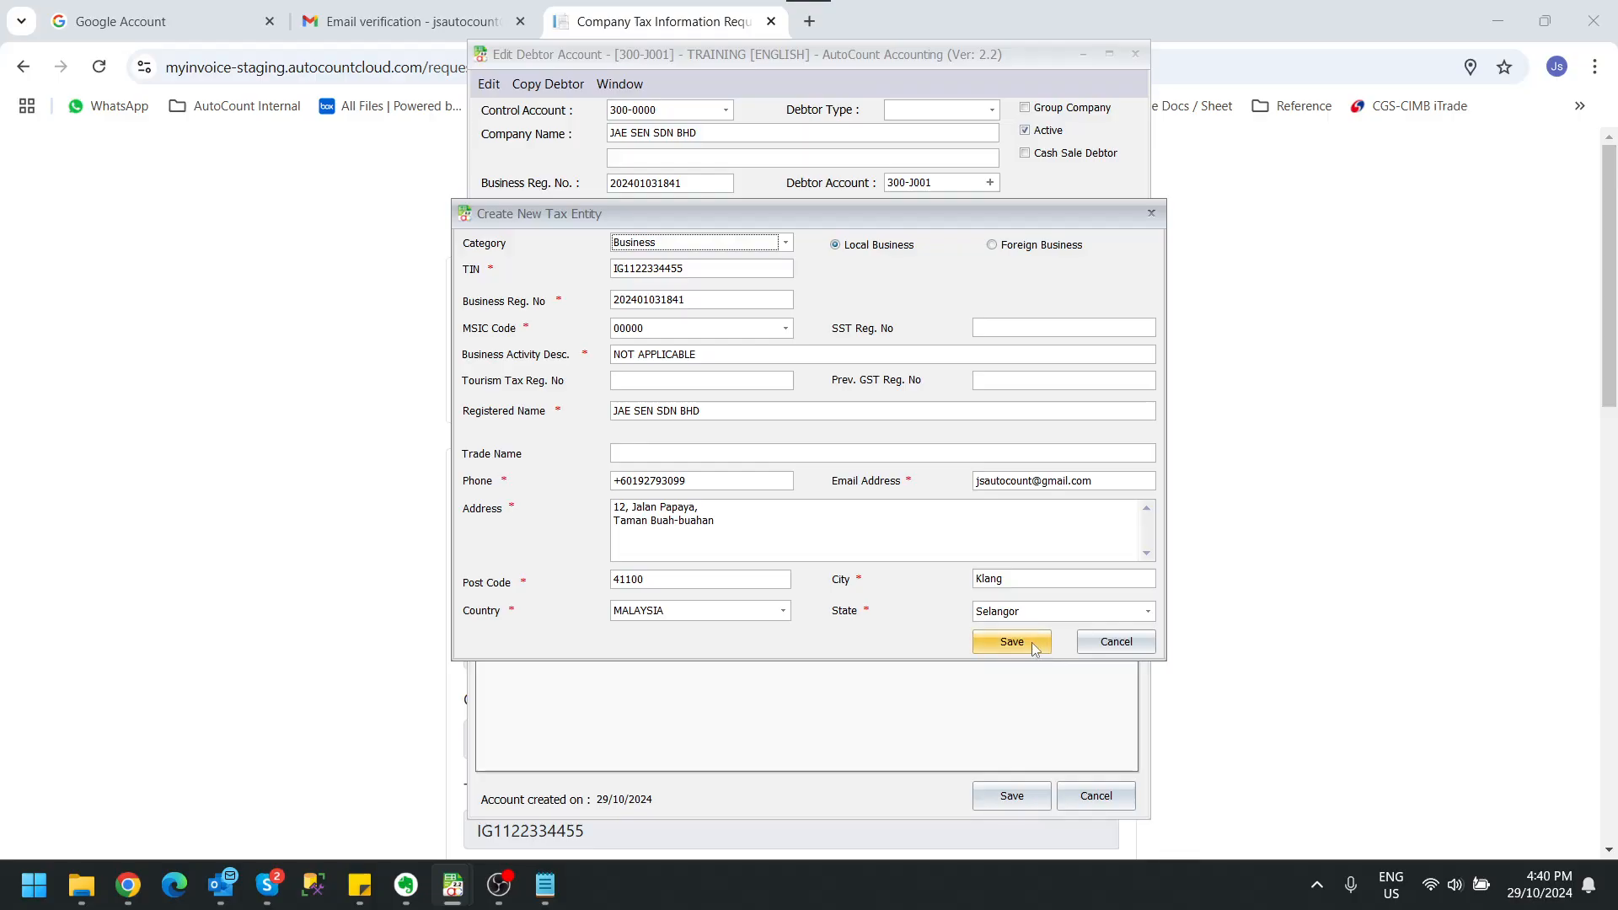
click(1005, 649)
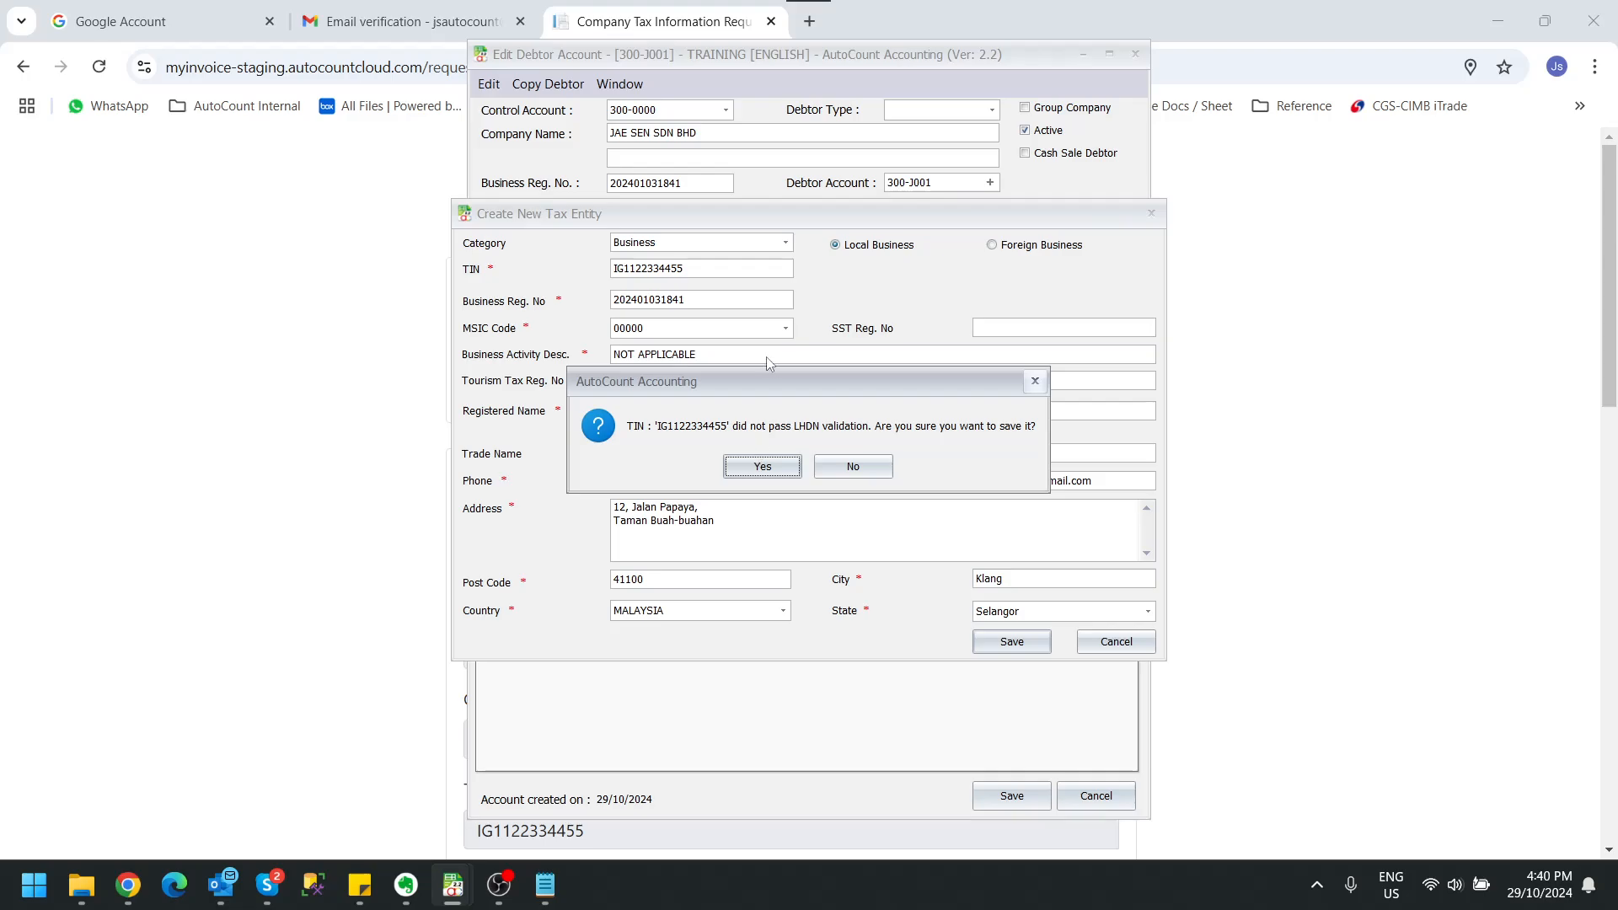
click(754, 466)
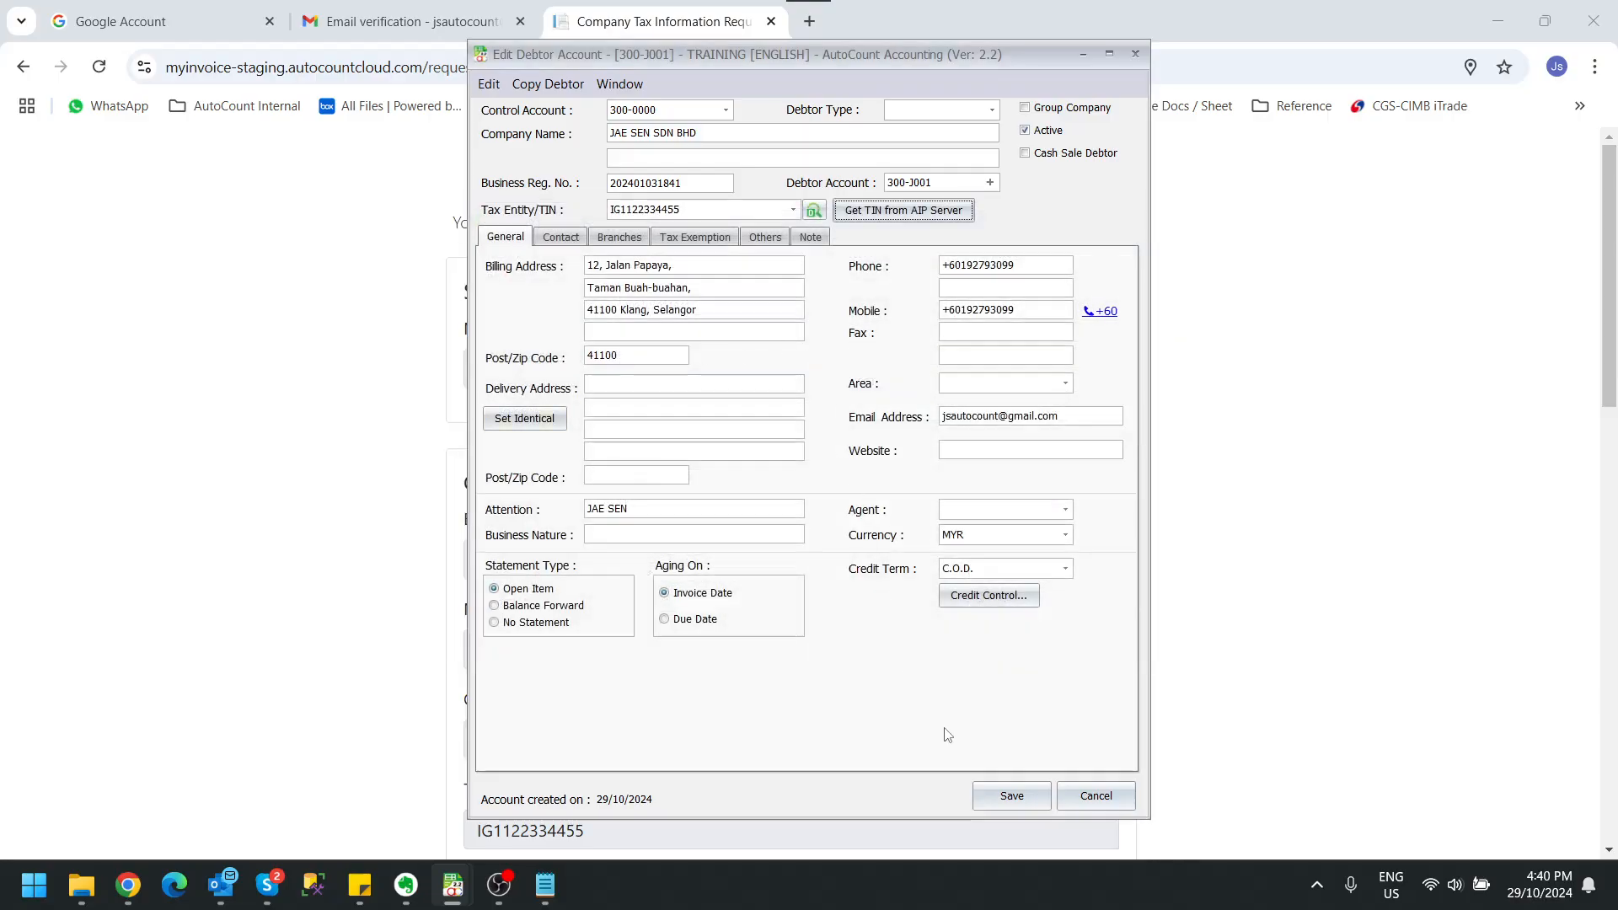
click(1023, 791)
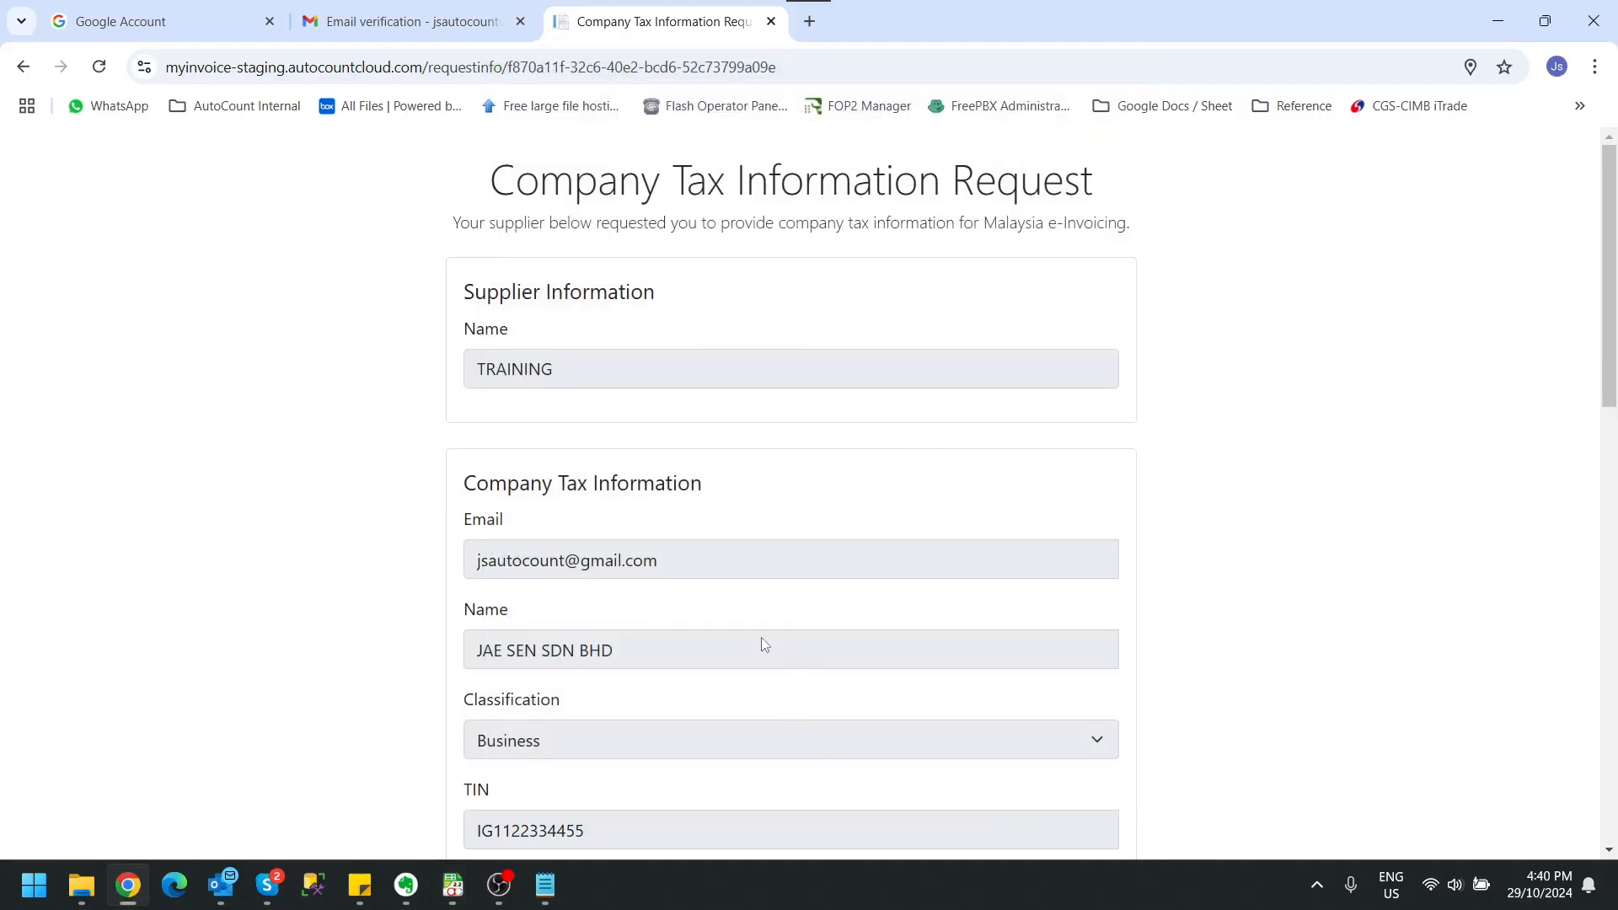
Step: View debtor JAE SEN SDN BHD's account in the TRAINING company to check its tax entity, and close it
mouse_move(453, 891)
click(478, 824)
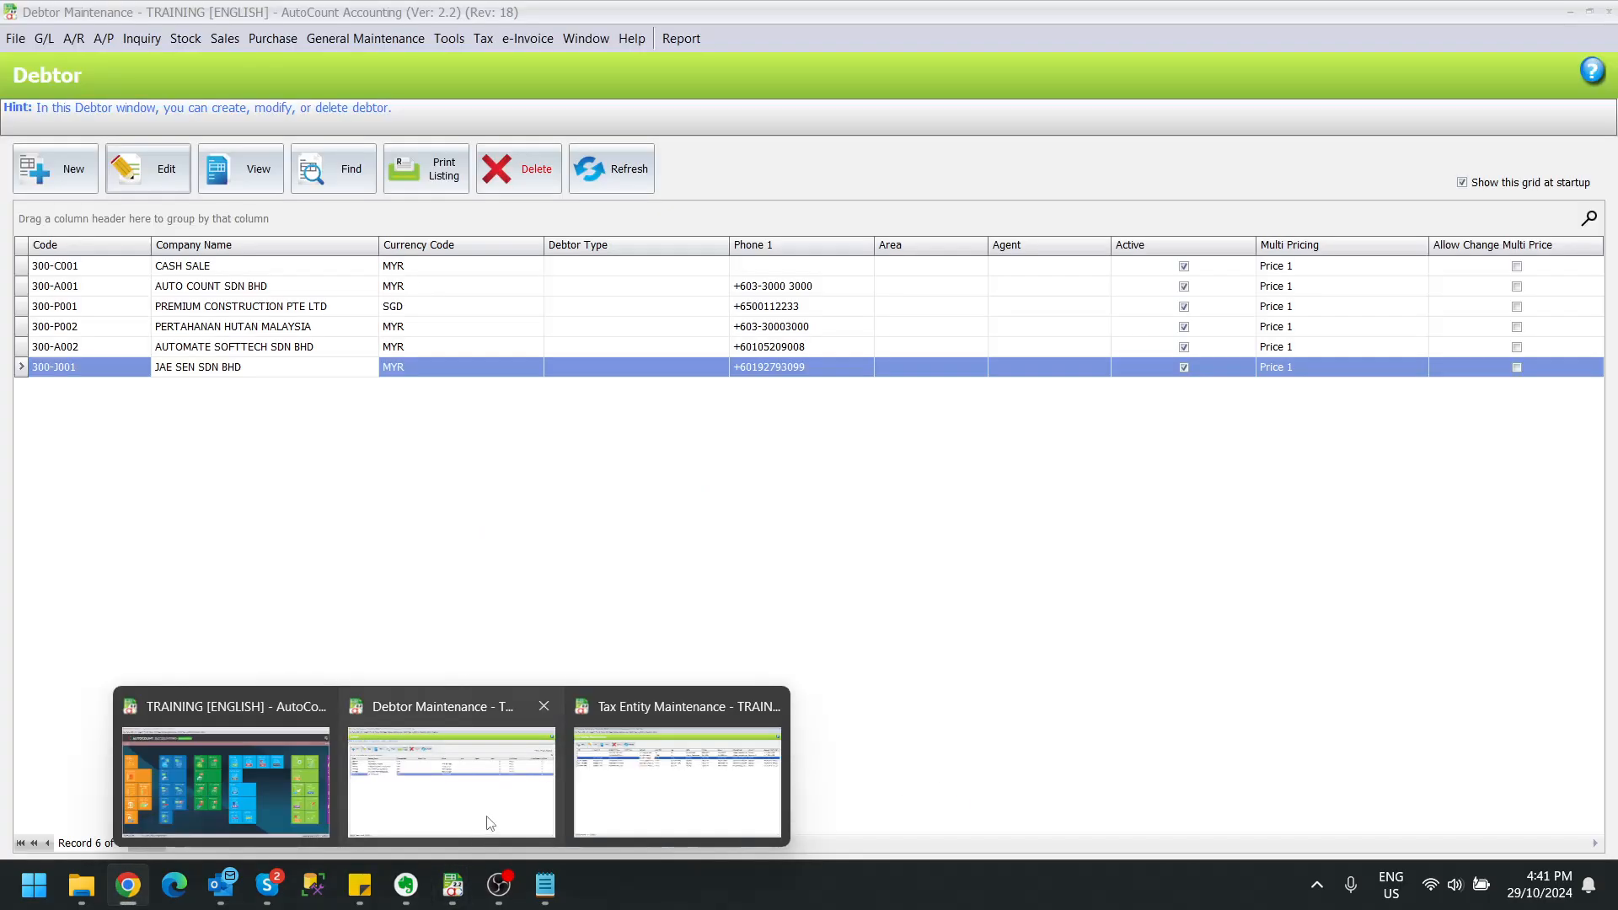
click(257, 172)
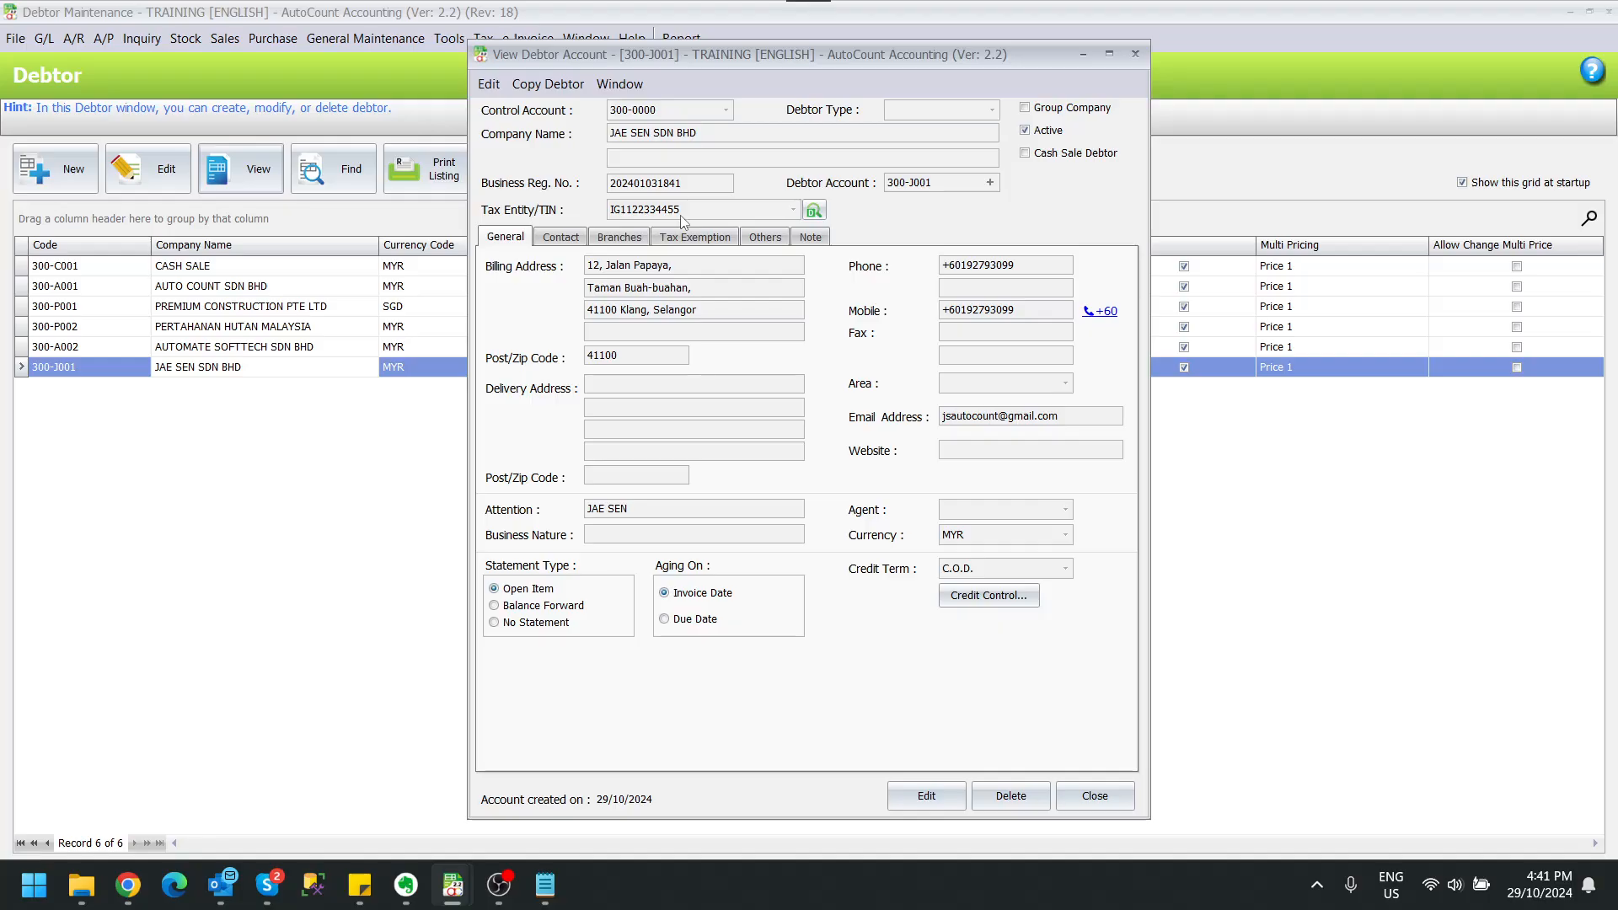
click(1089, 787)
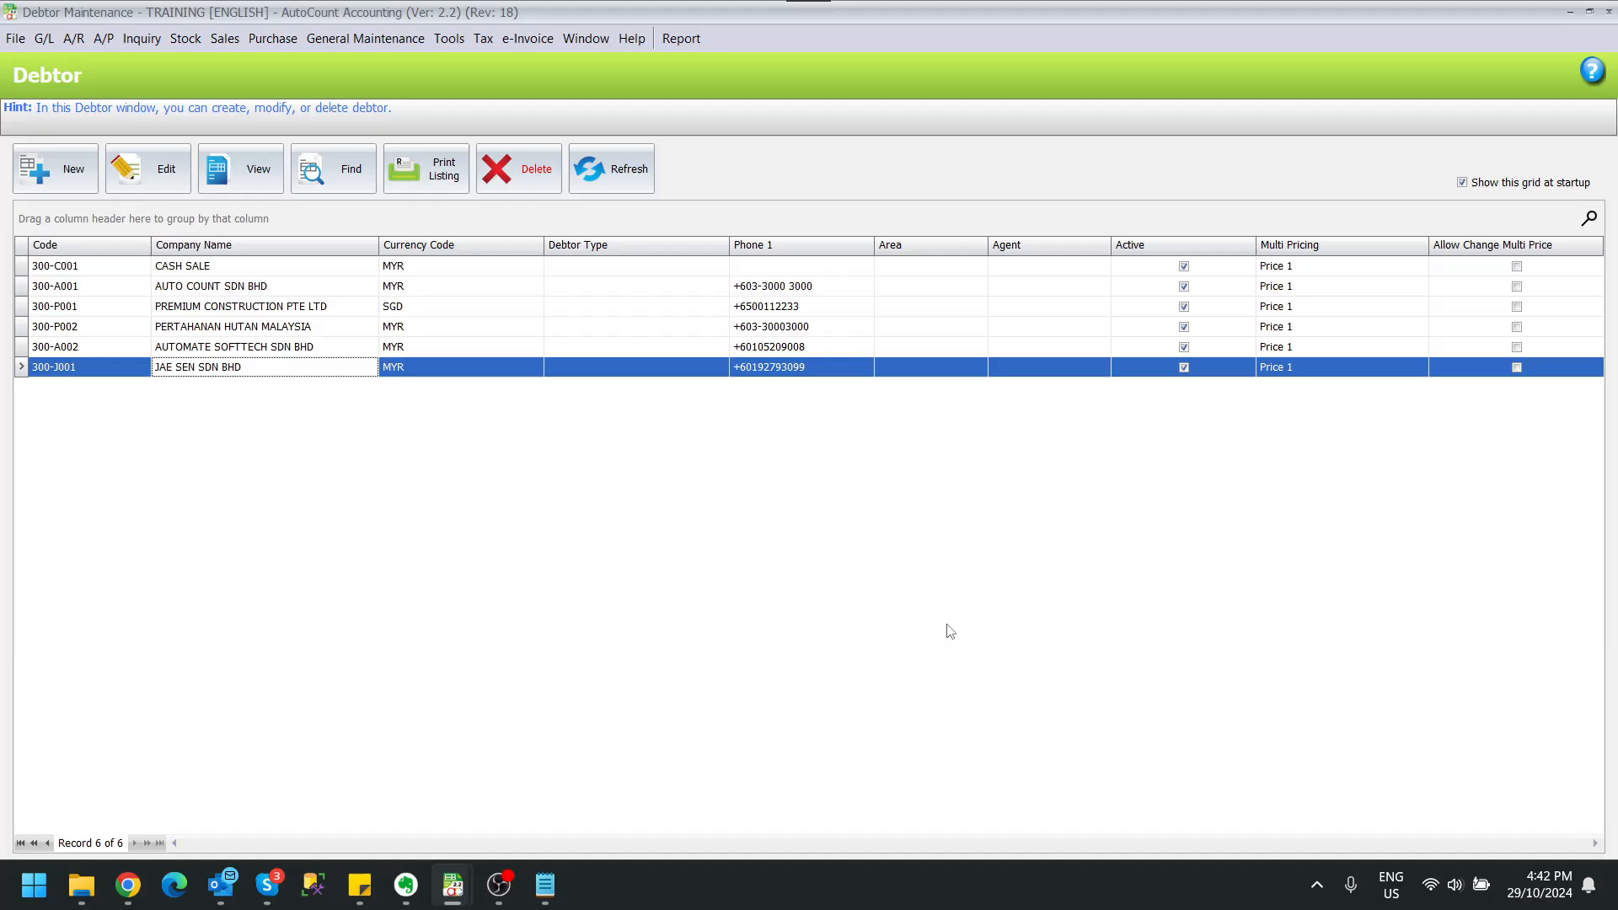
Step: Switch to the S [PLUGIN] company and open its Debtor Maintenance as a maximized window
mouse_move(455, 885)
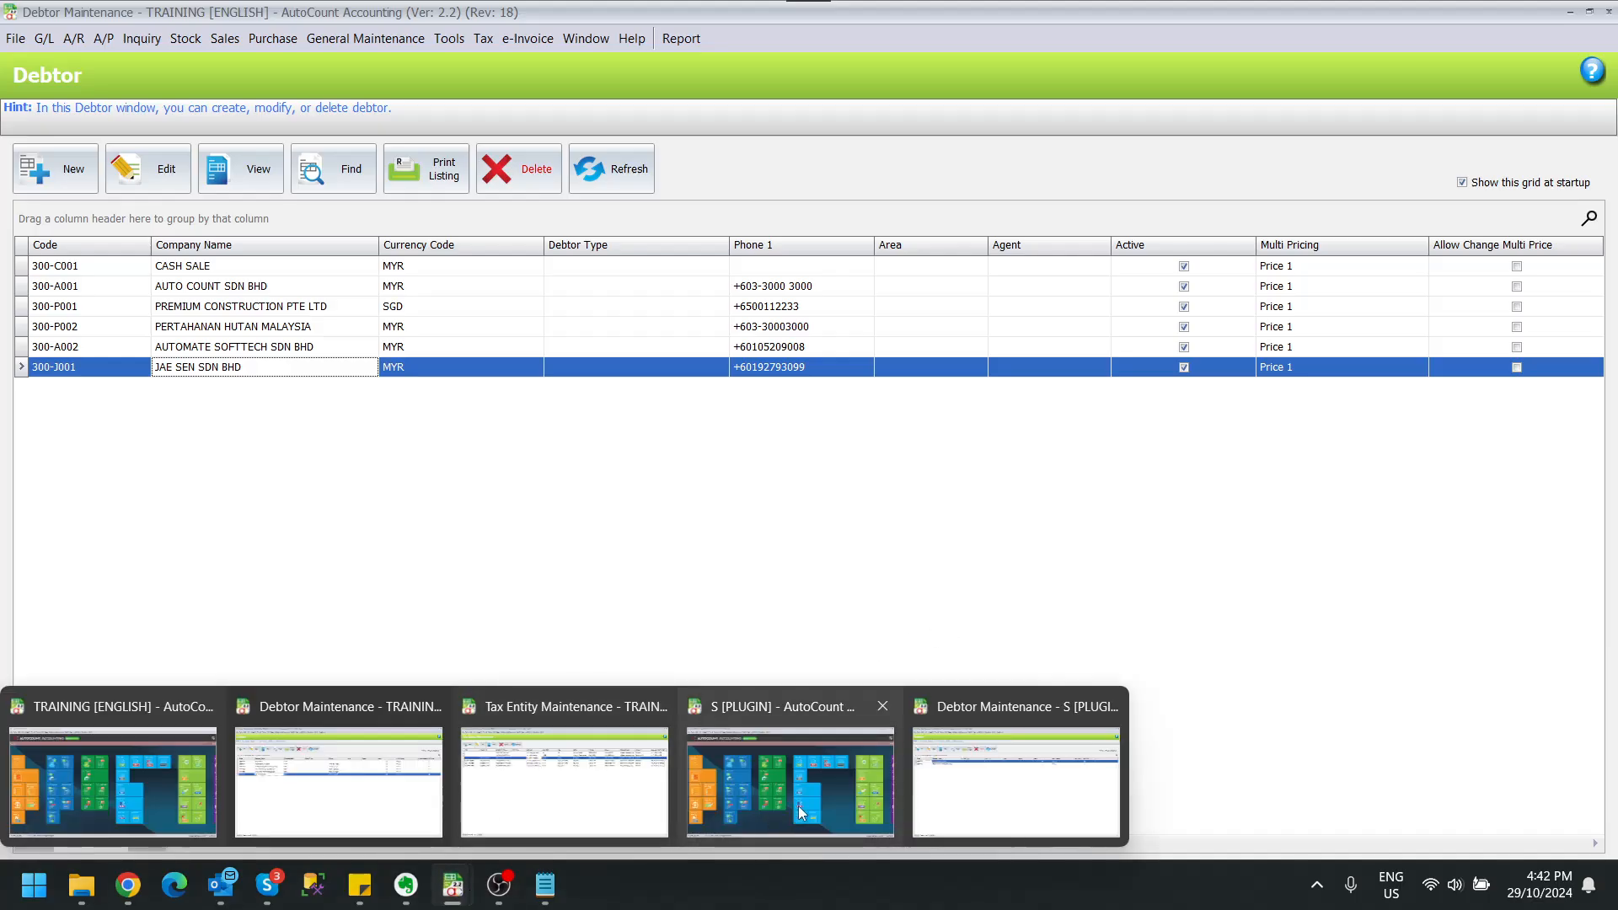
mouse_move(797, 806)
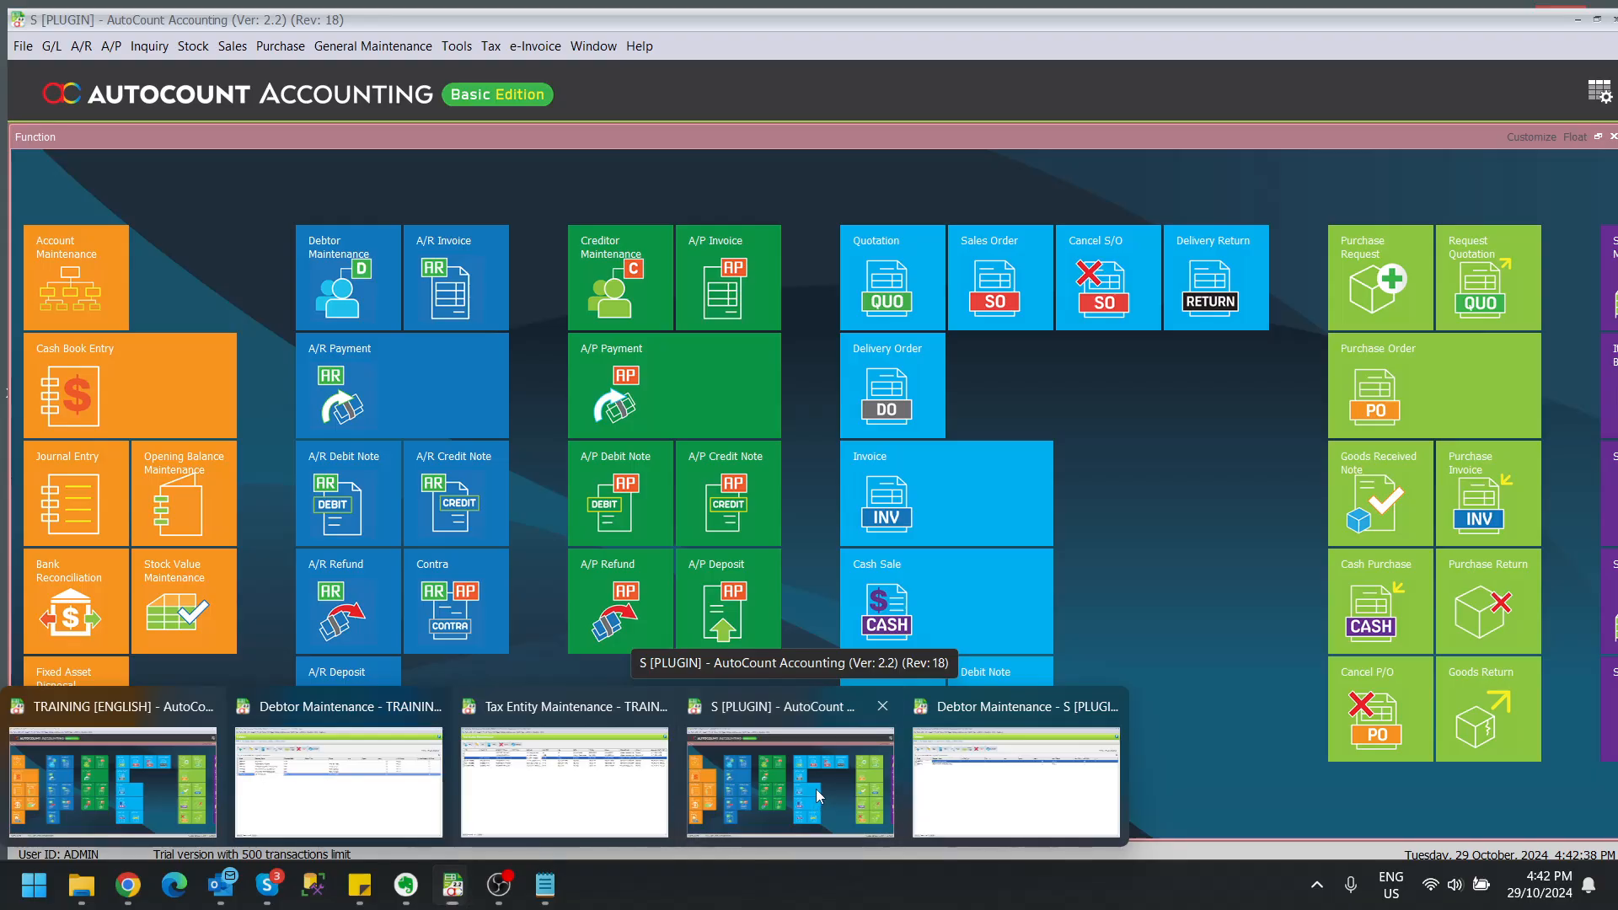
click(818, 795)
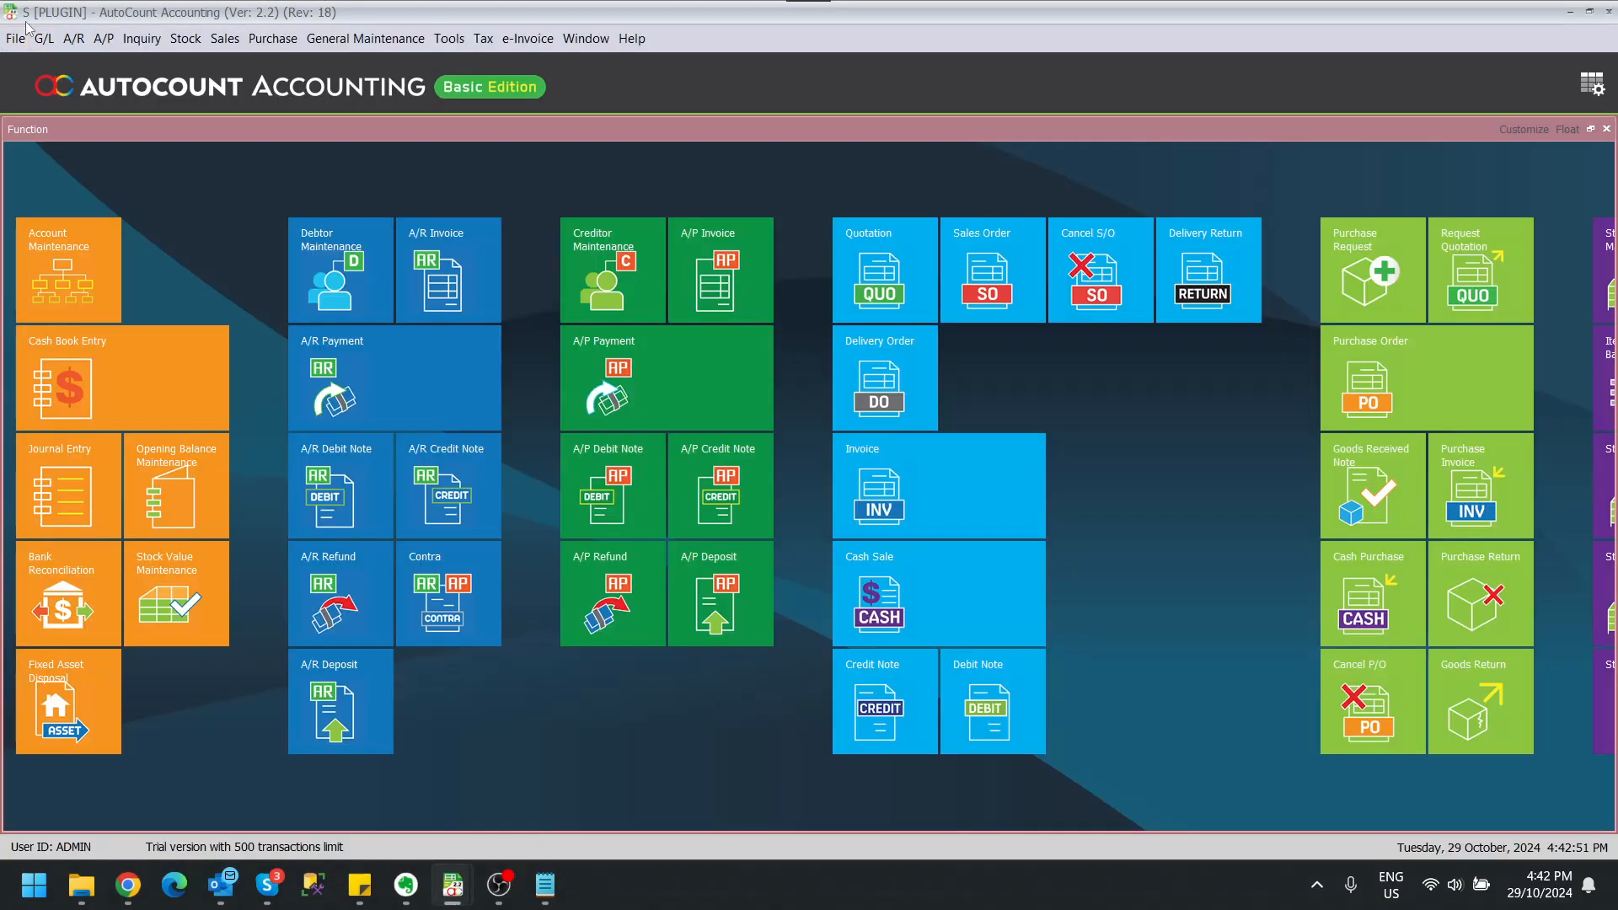
click(73, 38)
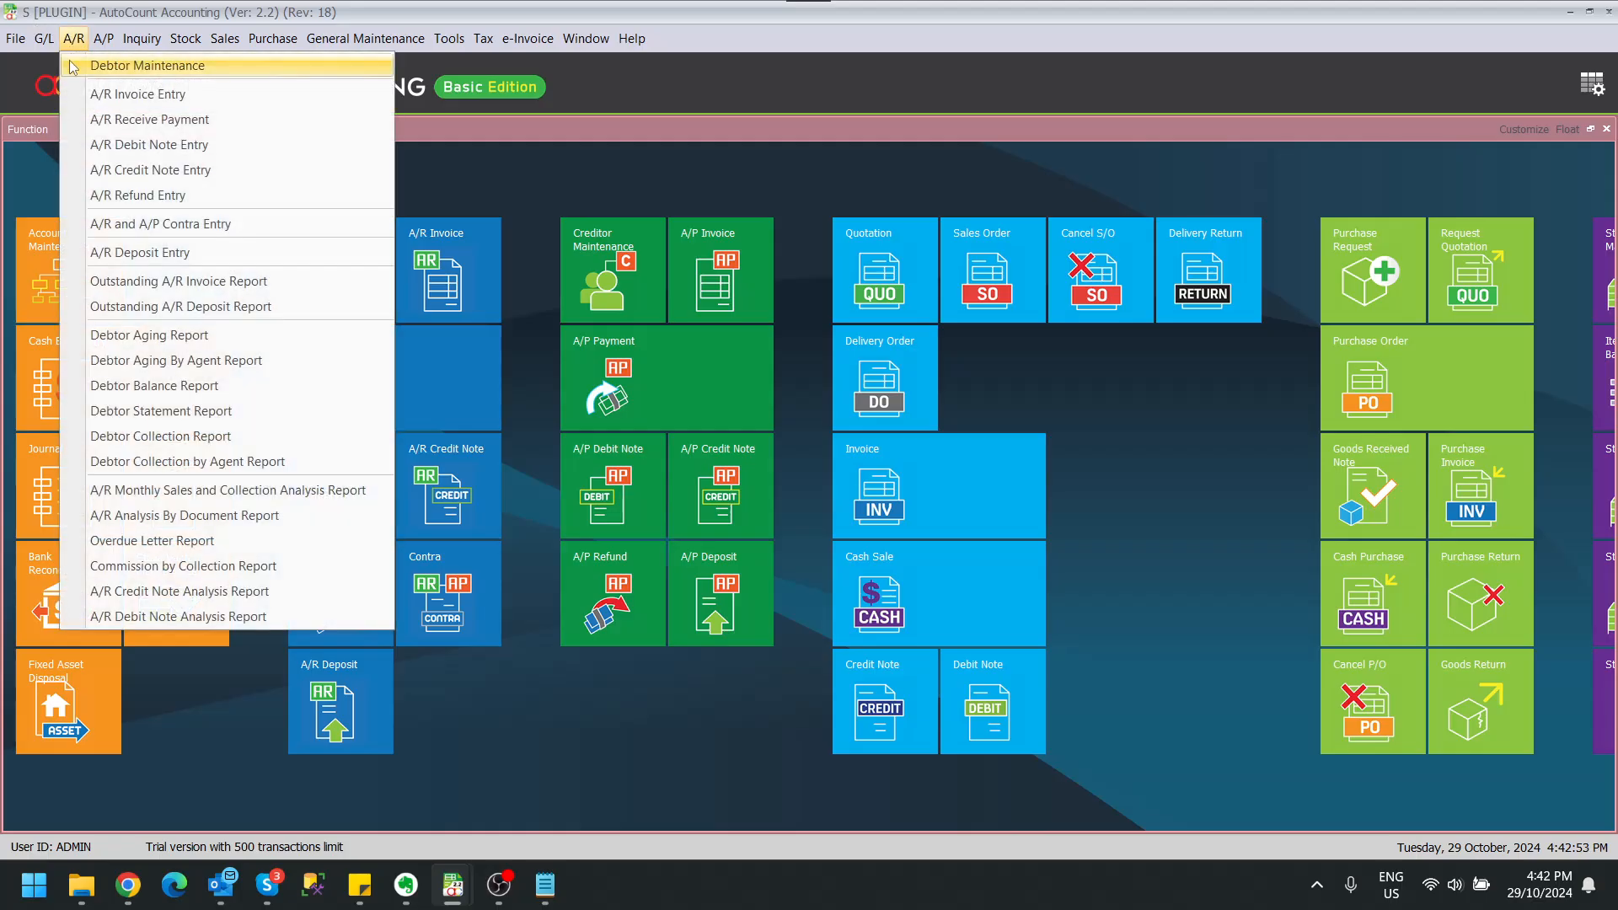
click(73, 66)
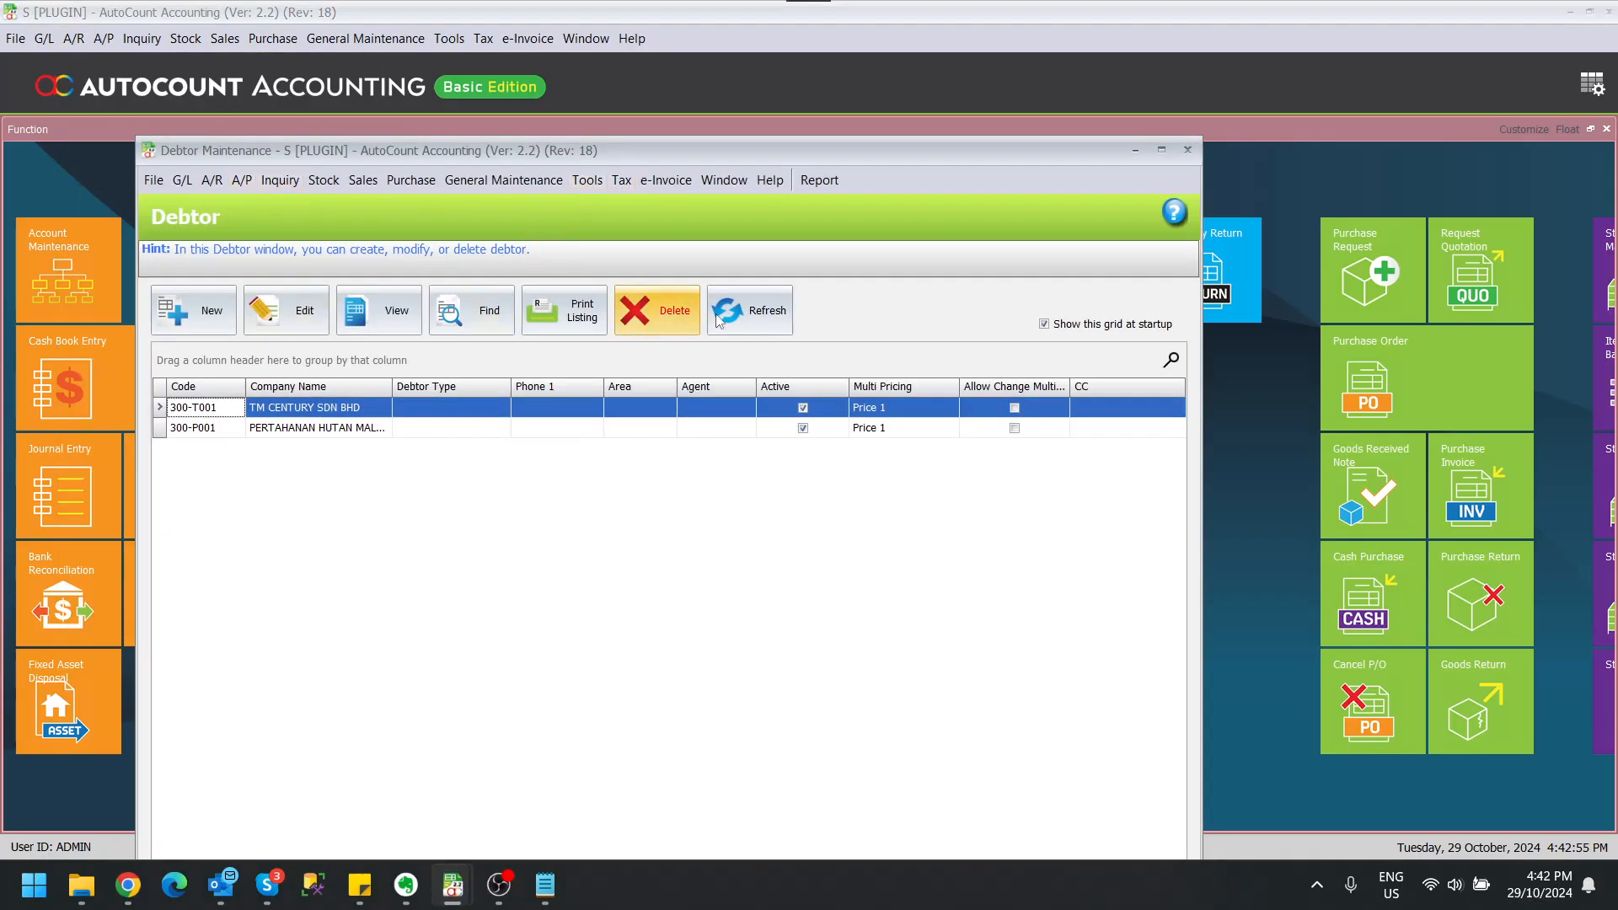
double_click(775, 156)
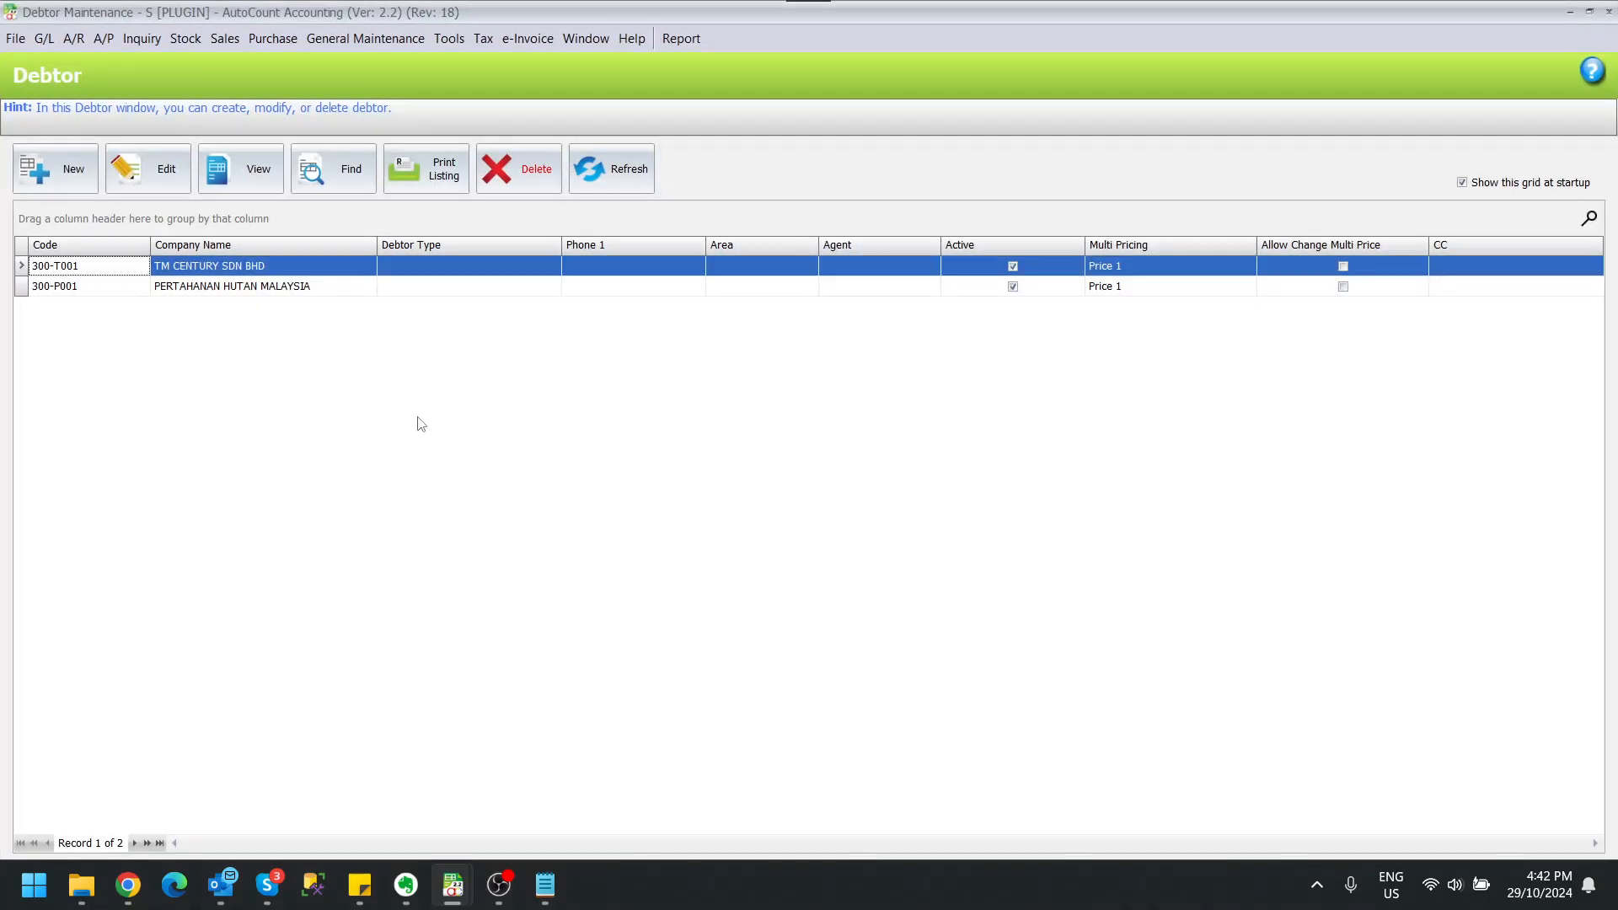
Step: Start a new debtor named JAE SEN SDN BHD and generate its debtor account code
click(61, 173)
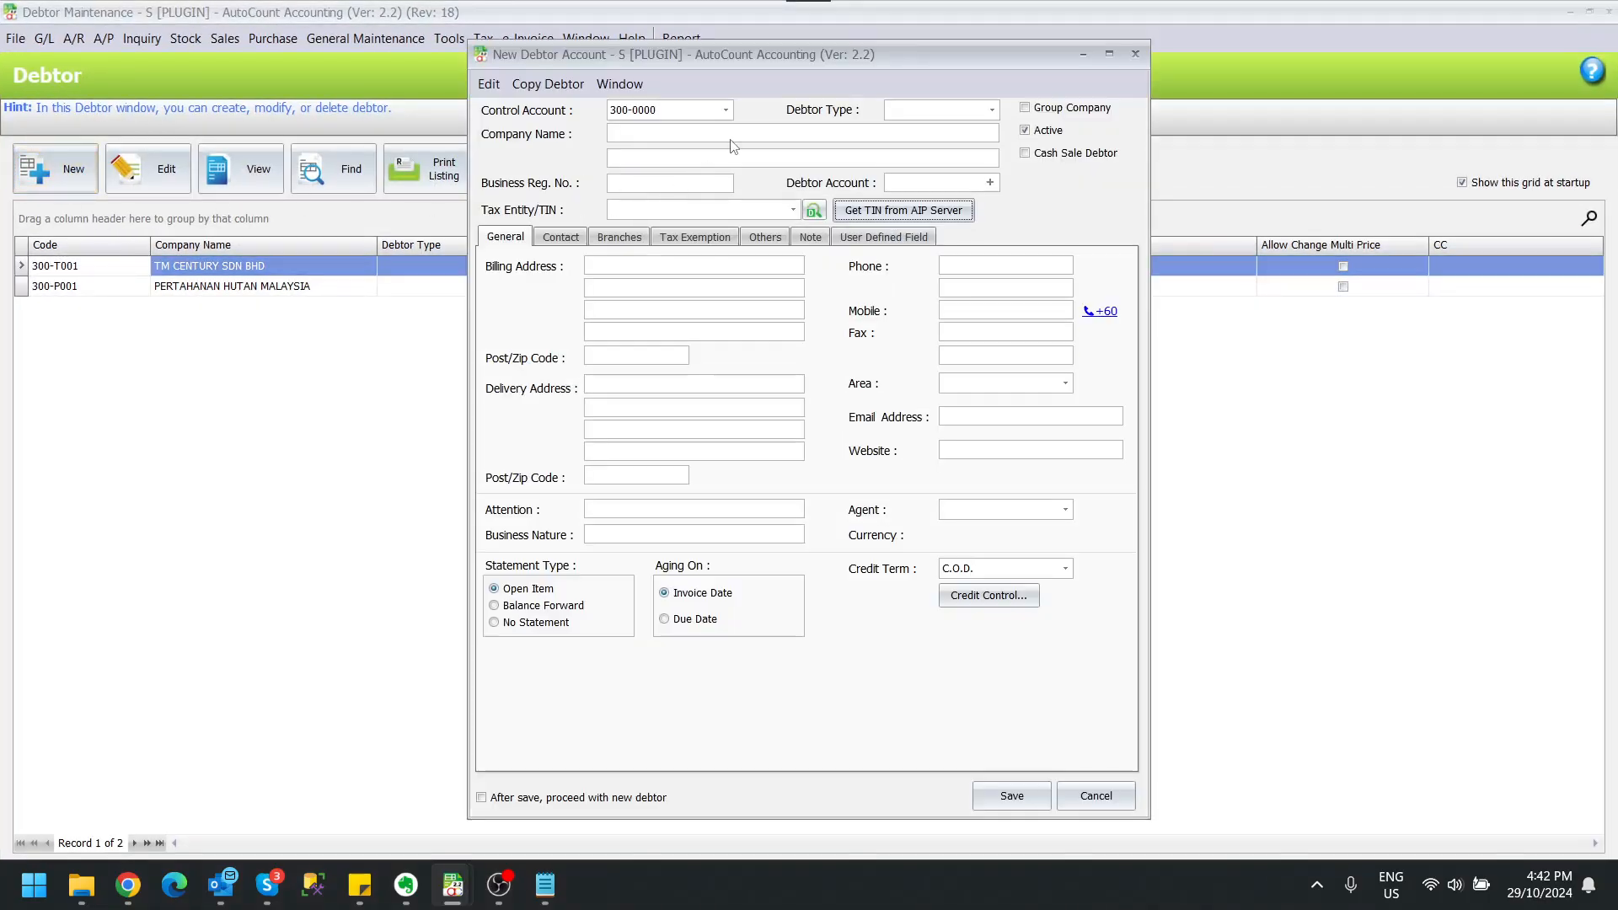
click(731, 140)
text(JAE SEN )
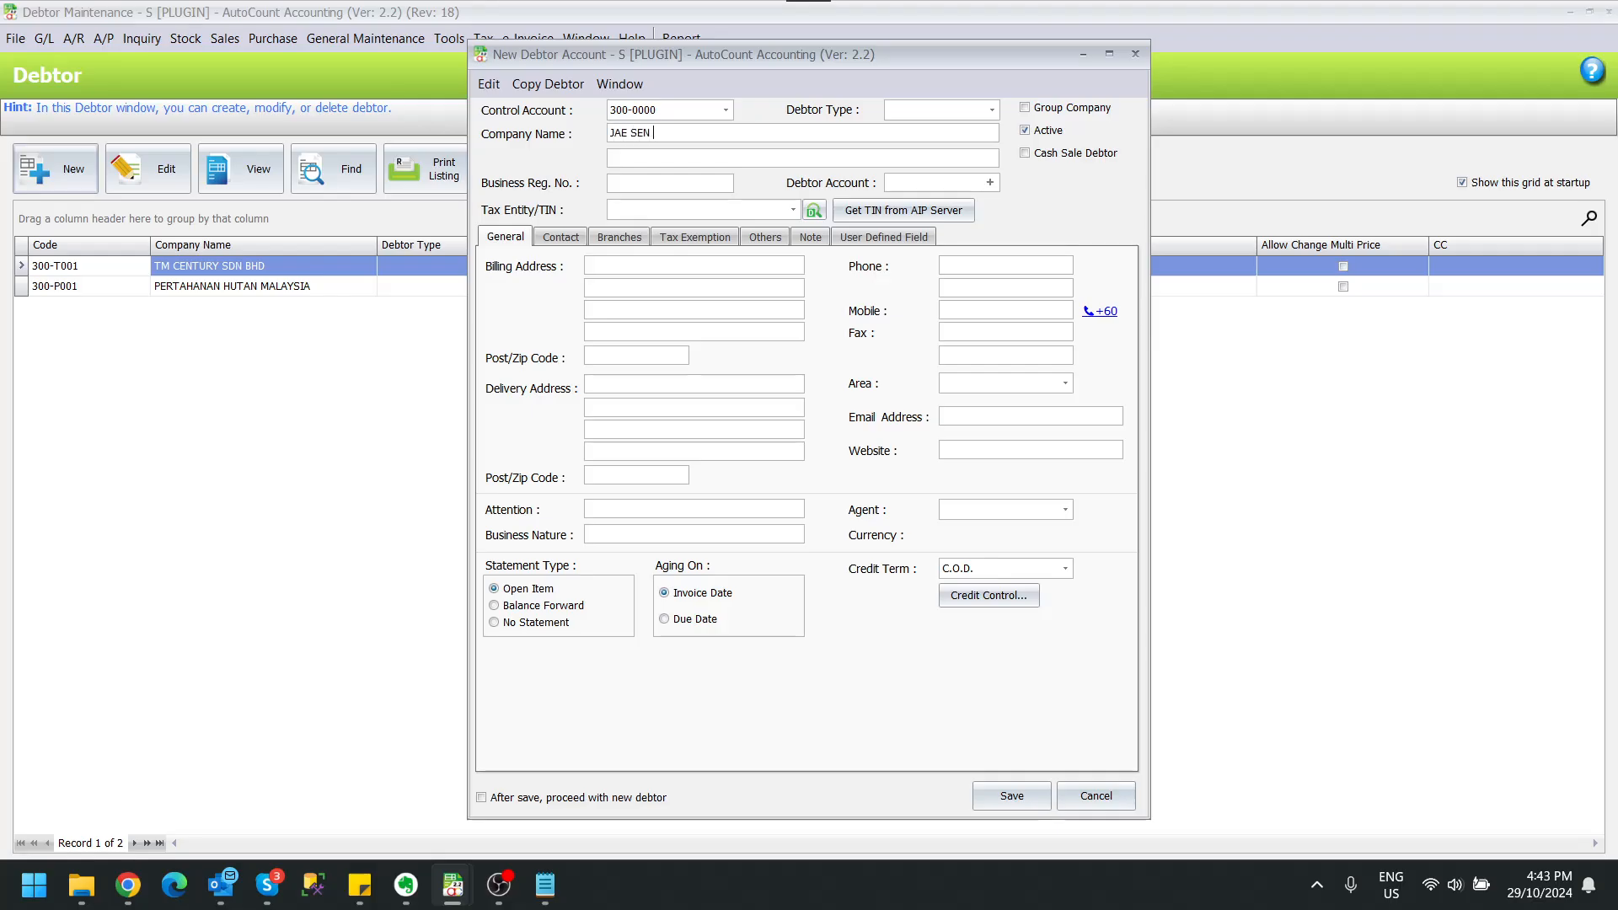
text(SDN BHD)
click(976, 182)
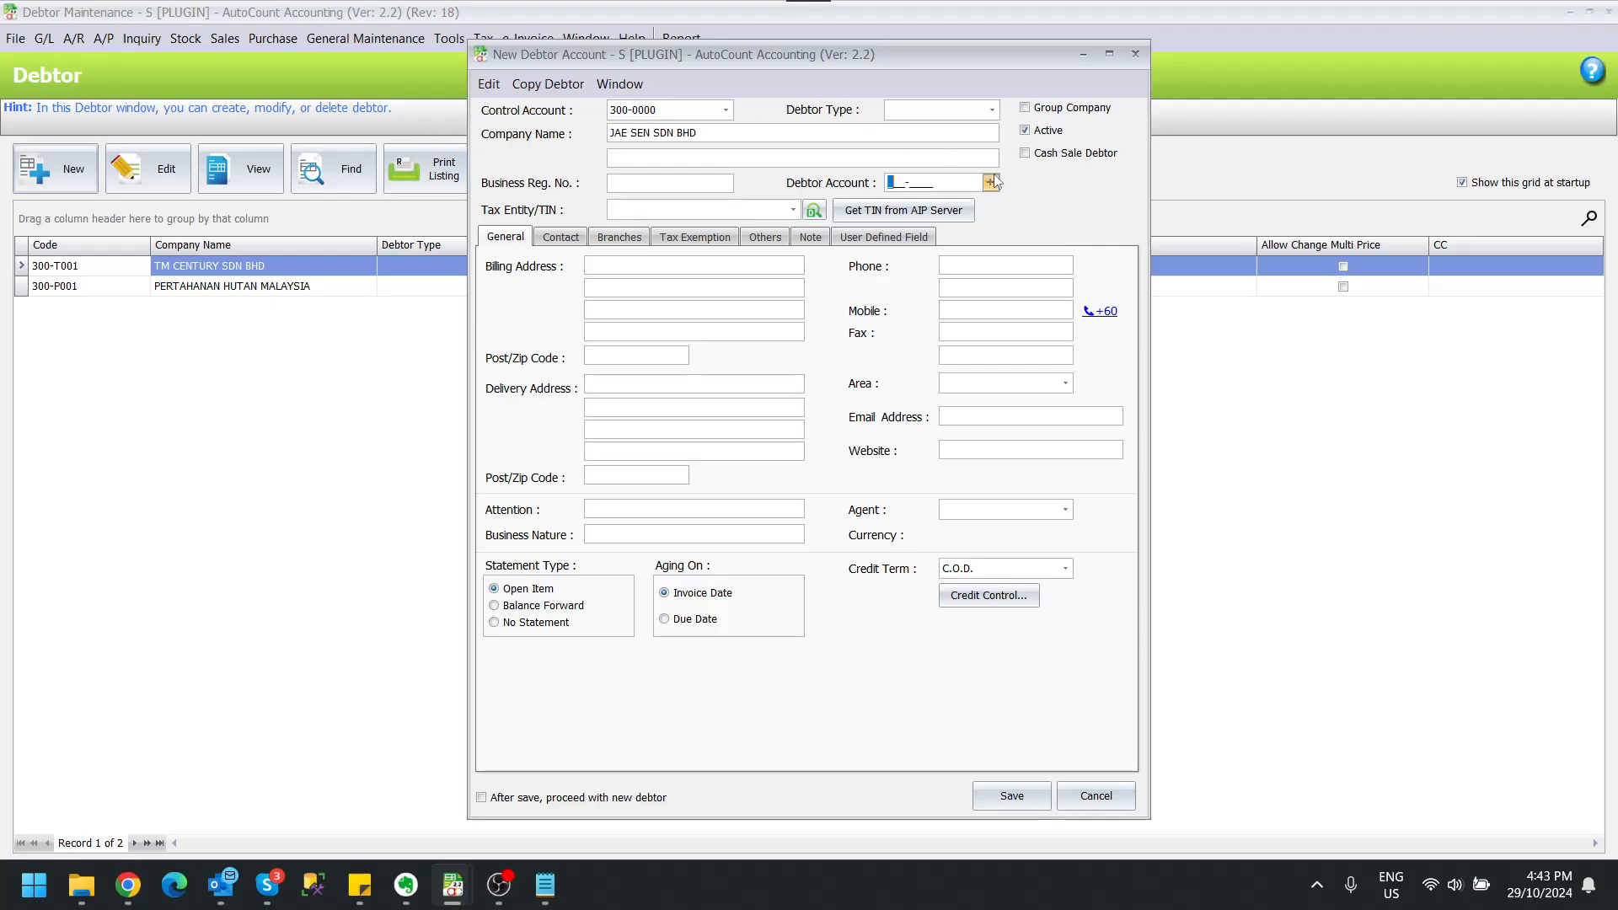
Step: Search the AIP server by company name for JAE SEN SDN BHD and select its tax information record
click(898, 212)
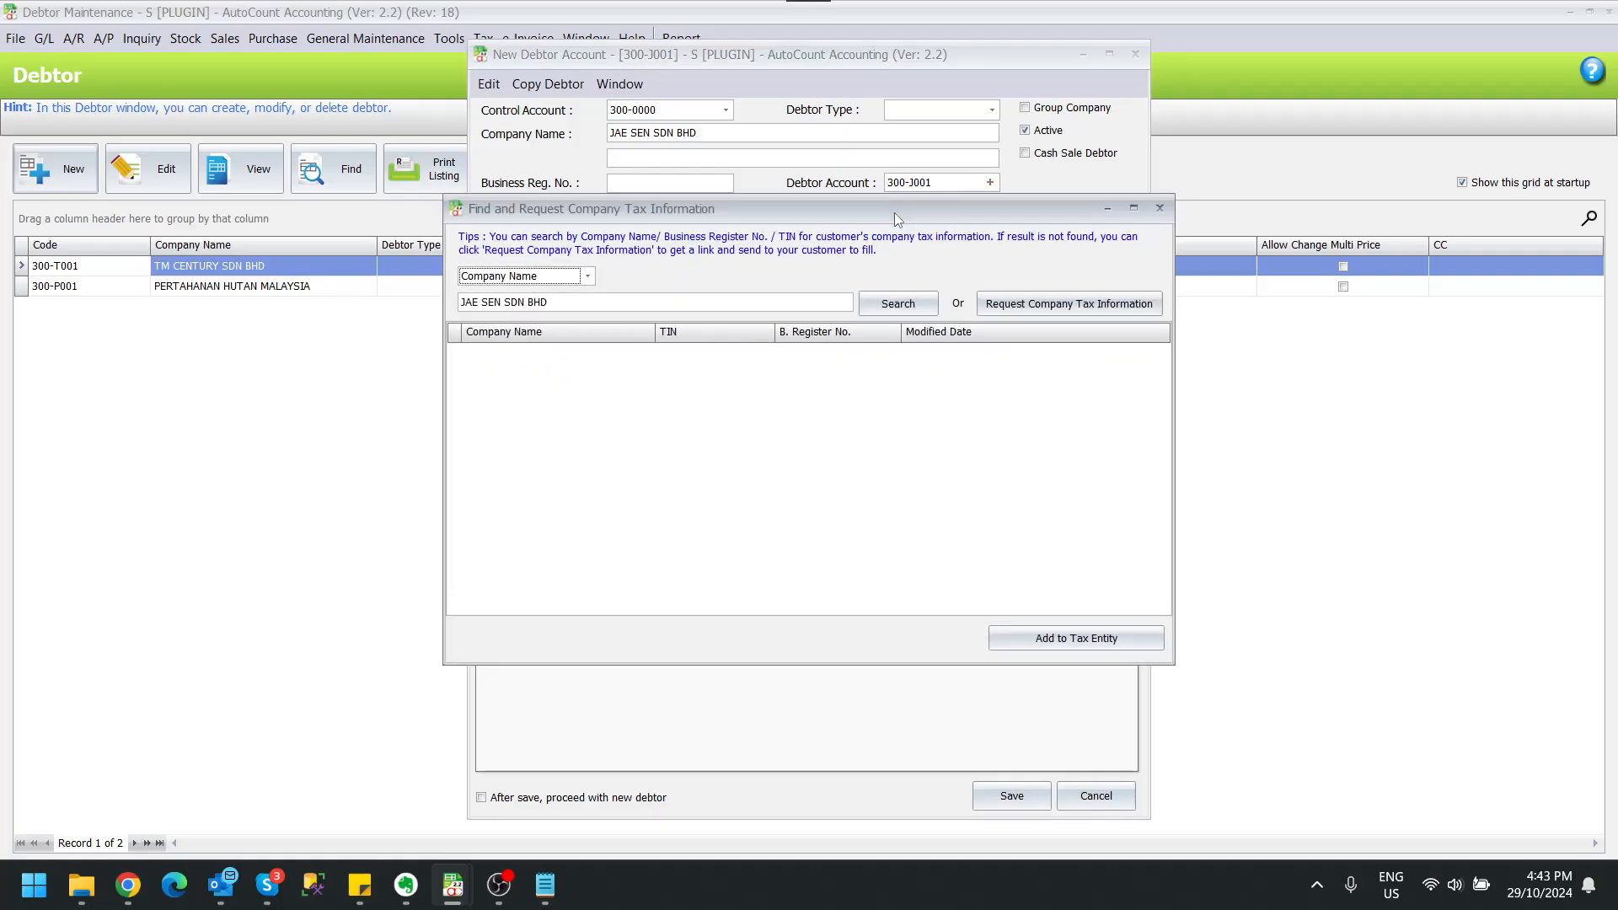
click(898, 304)
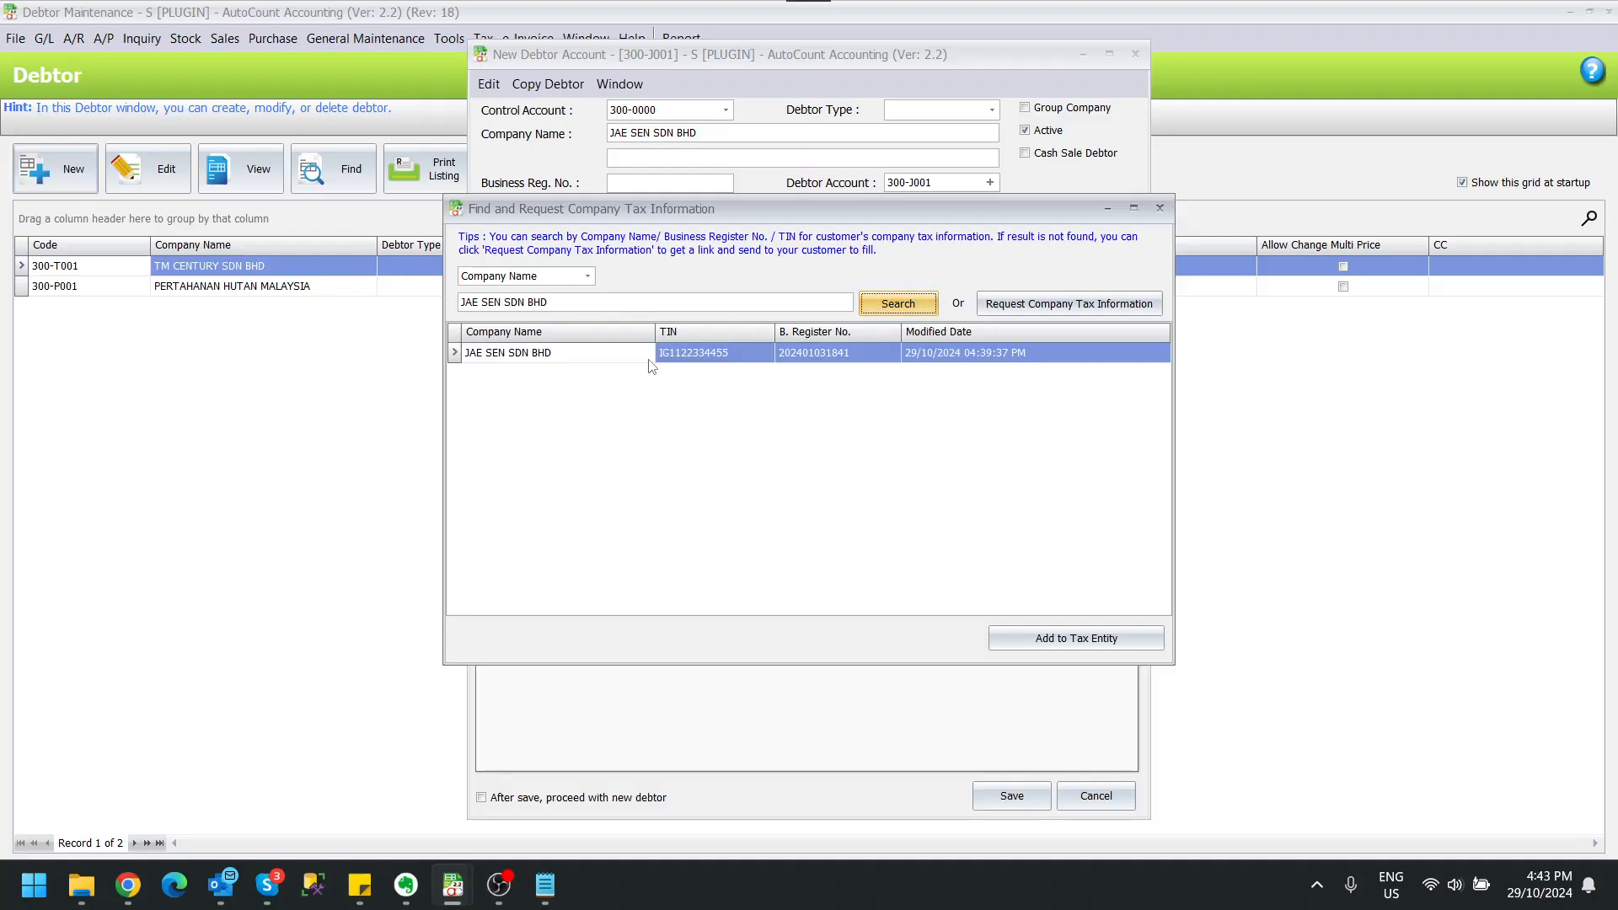
click(503, 357)
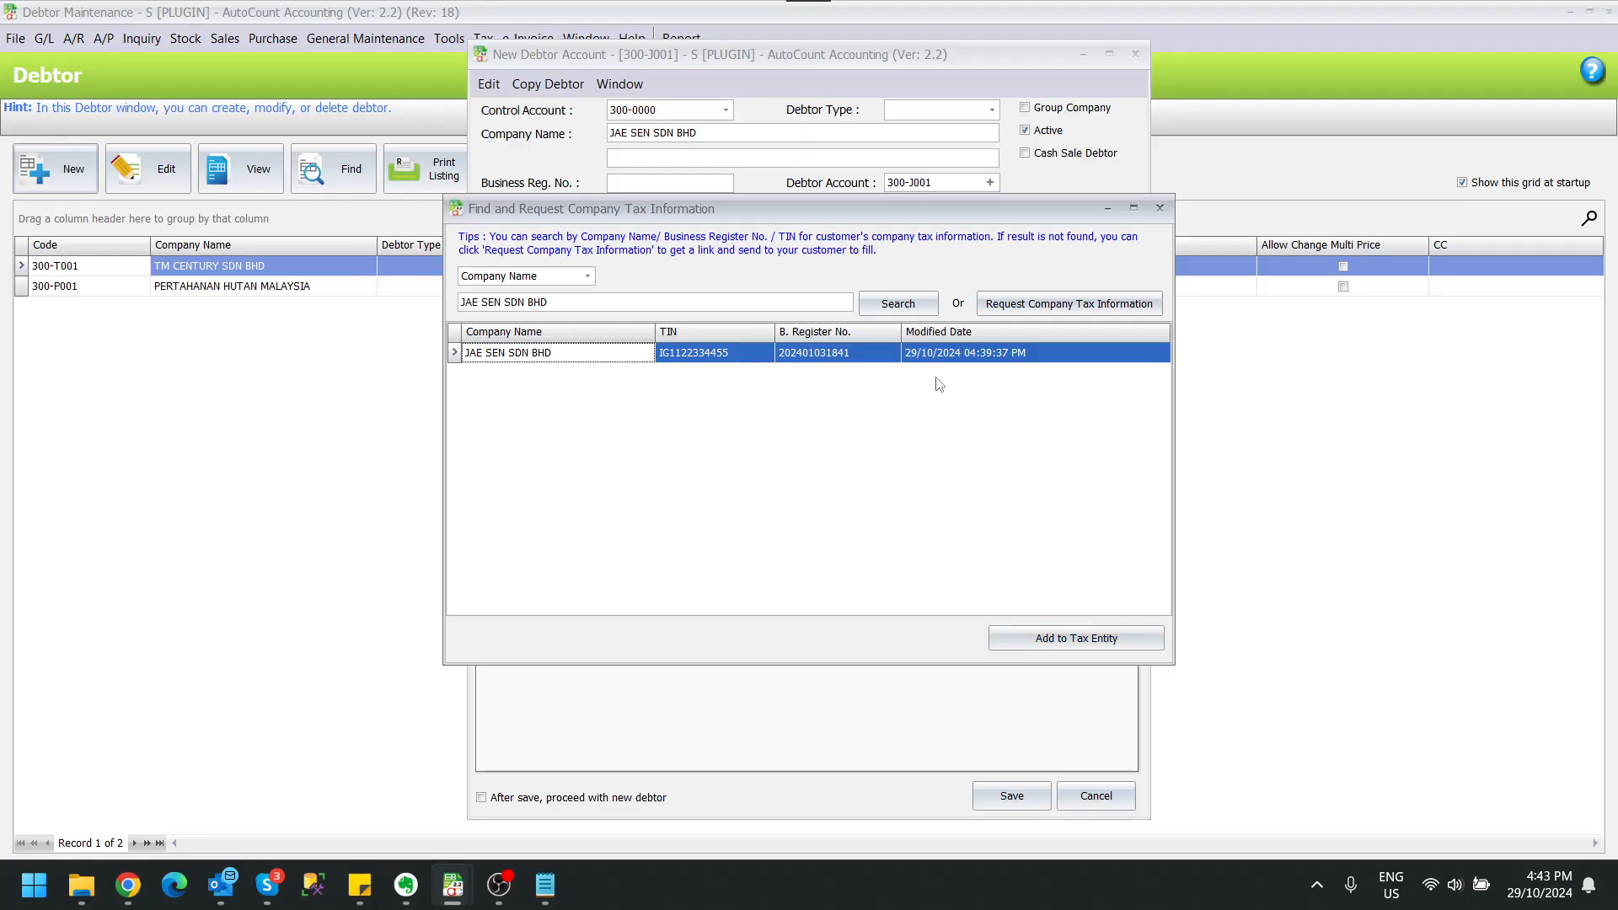
click(982, 363)
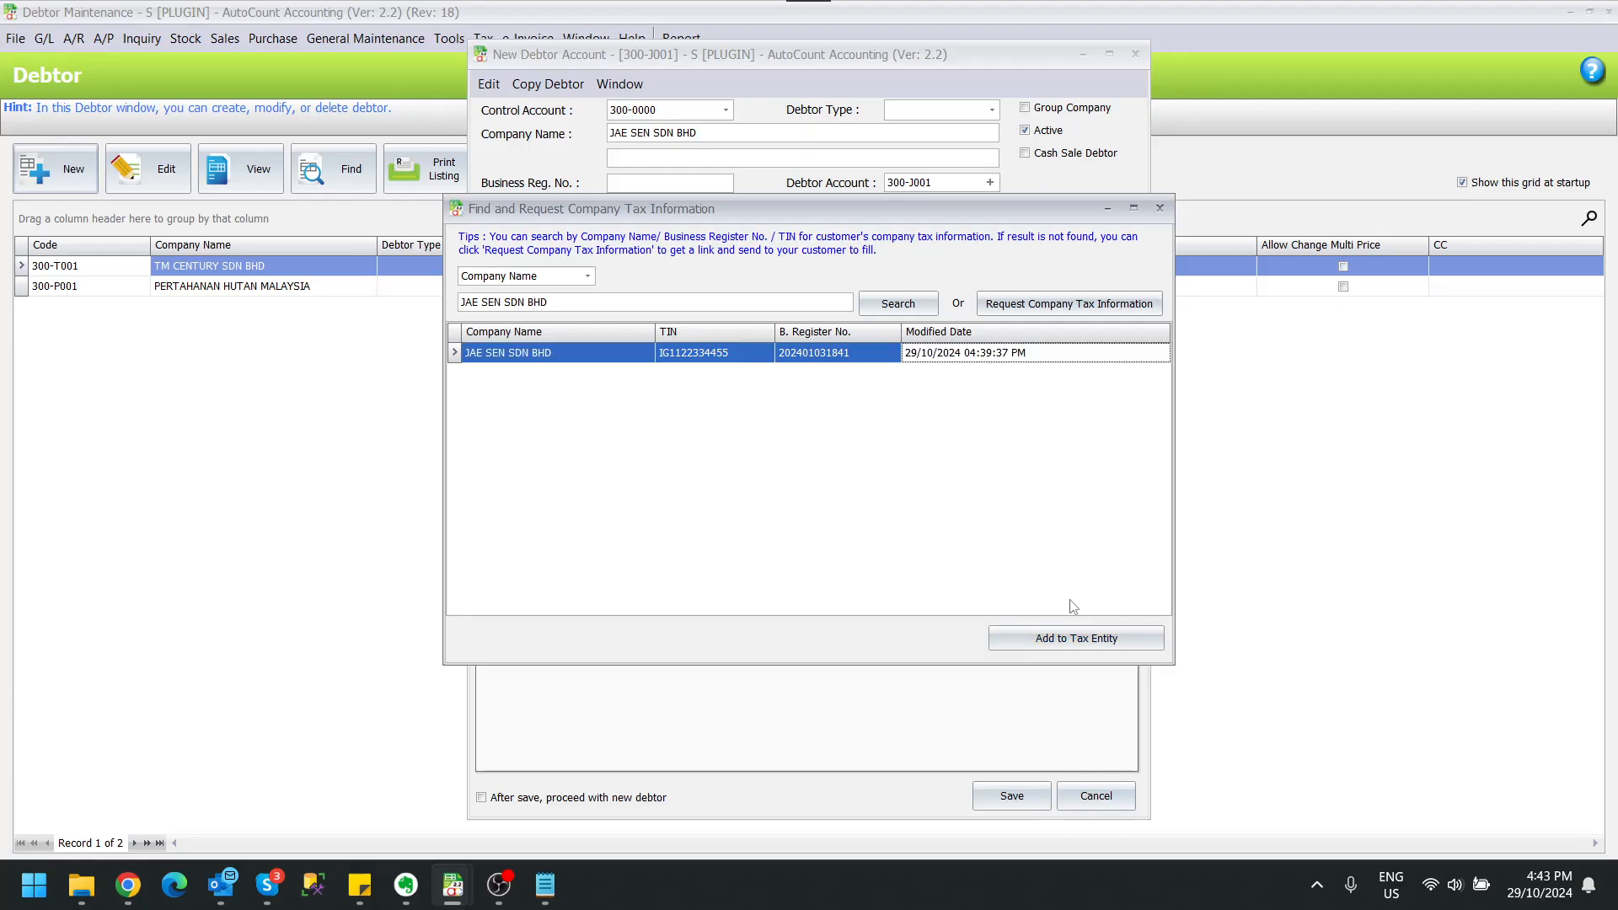
Step: Add the selected company record as a tax entity, accepting the unvalidated TIN, and save the new debtor
click(1073, 640)
click(1072, 641)
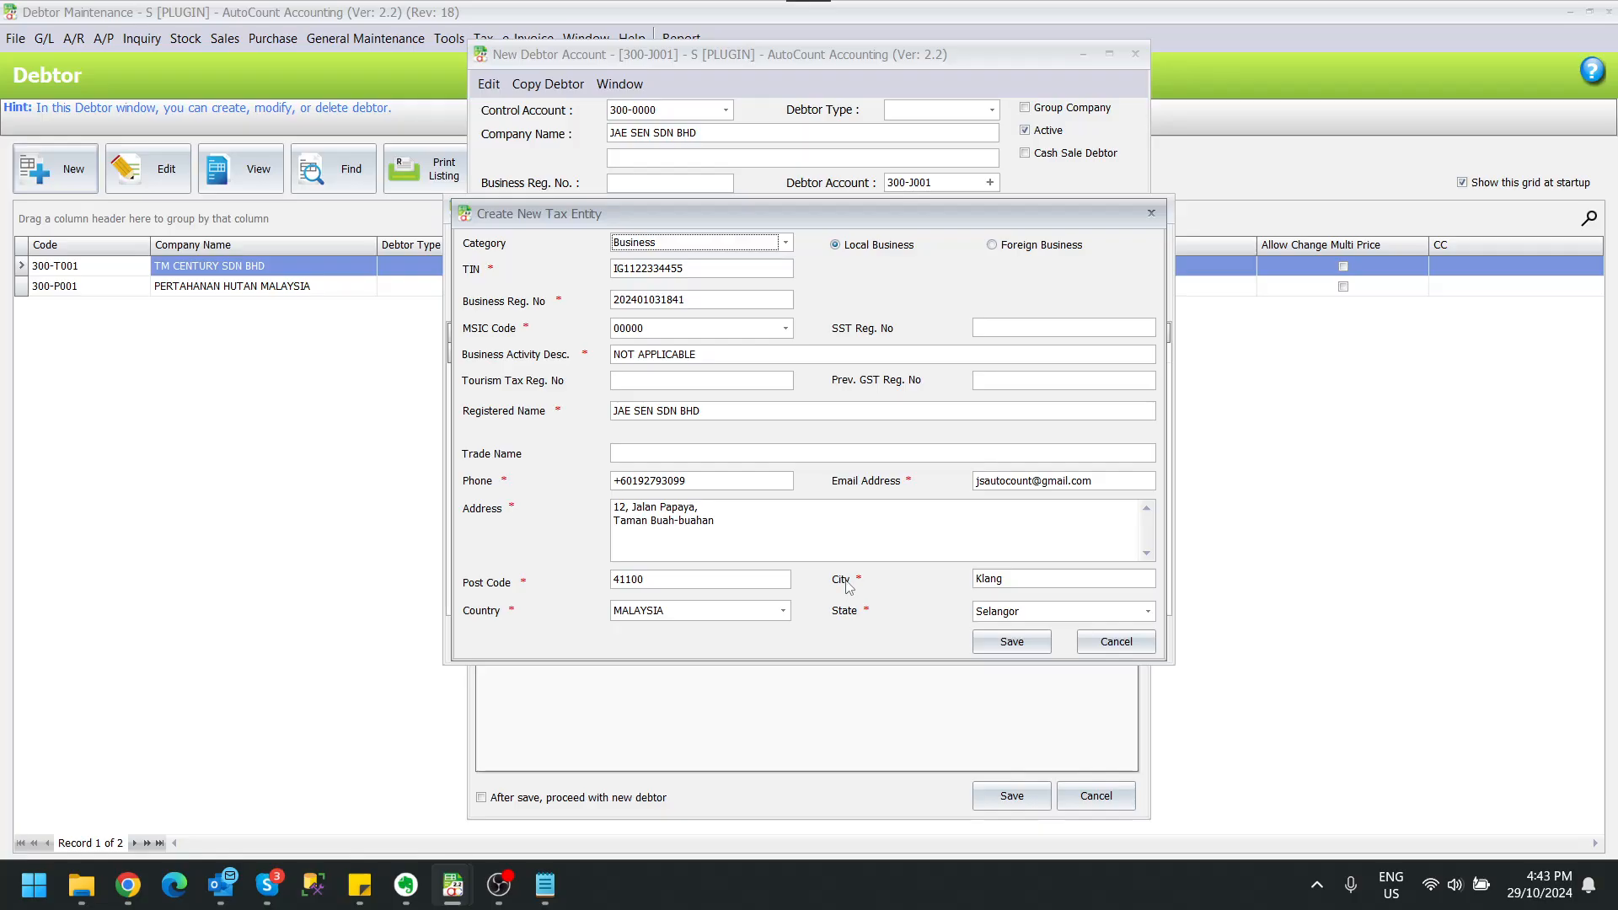
click(1014, 642)
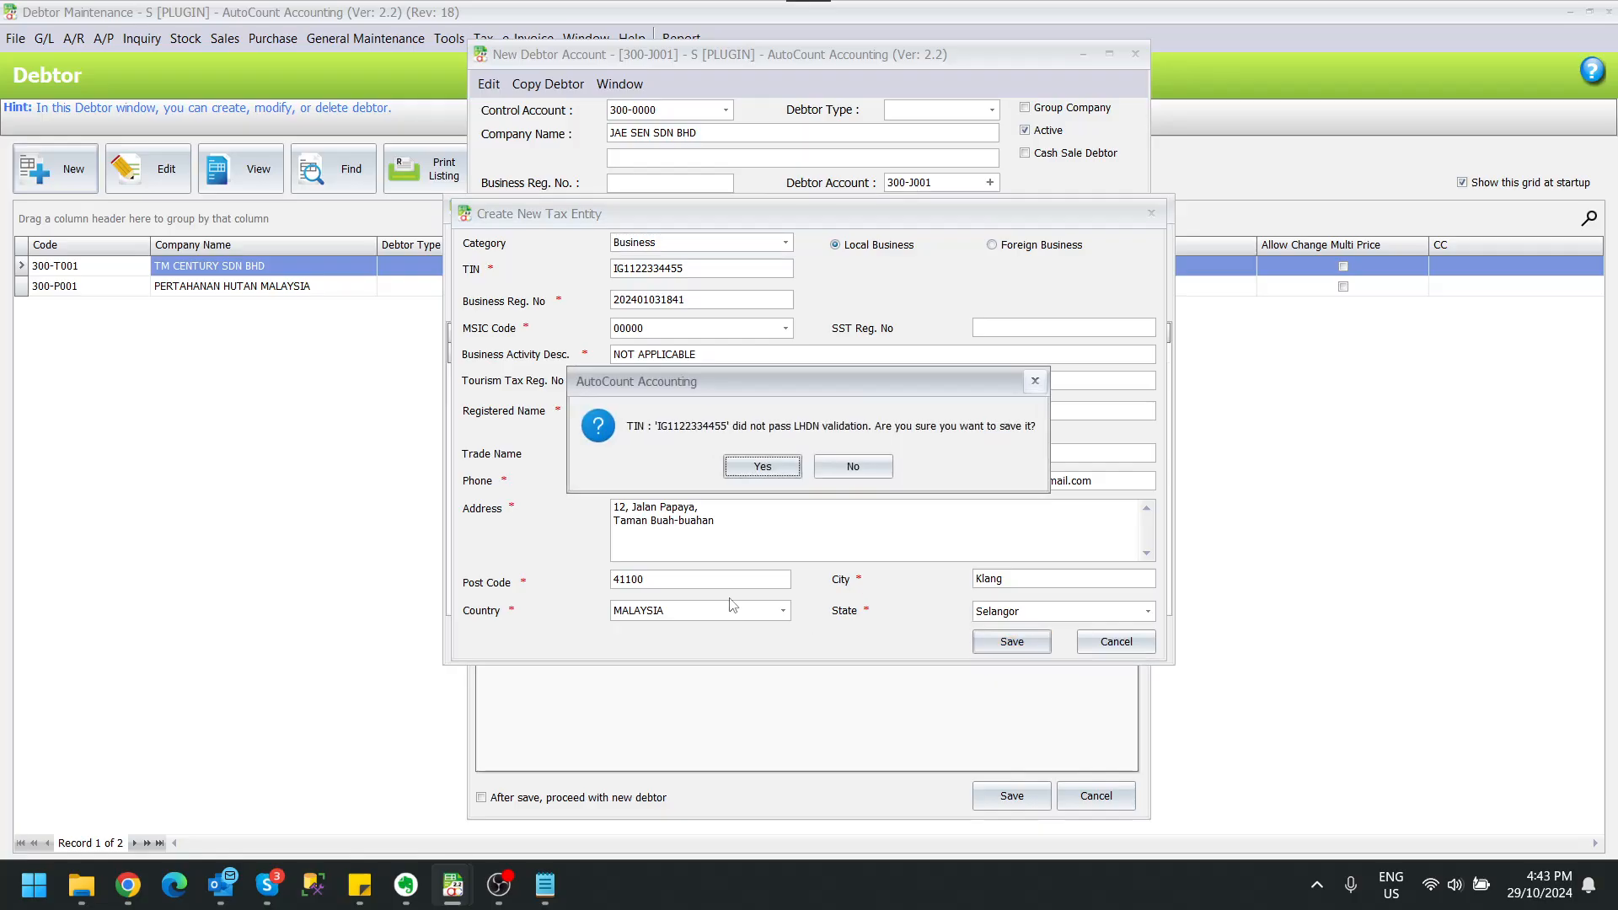
click(784, 473)
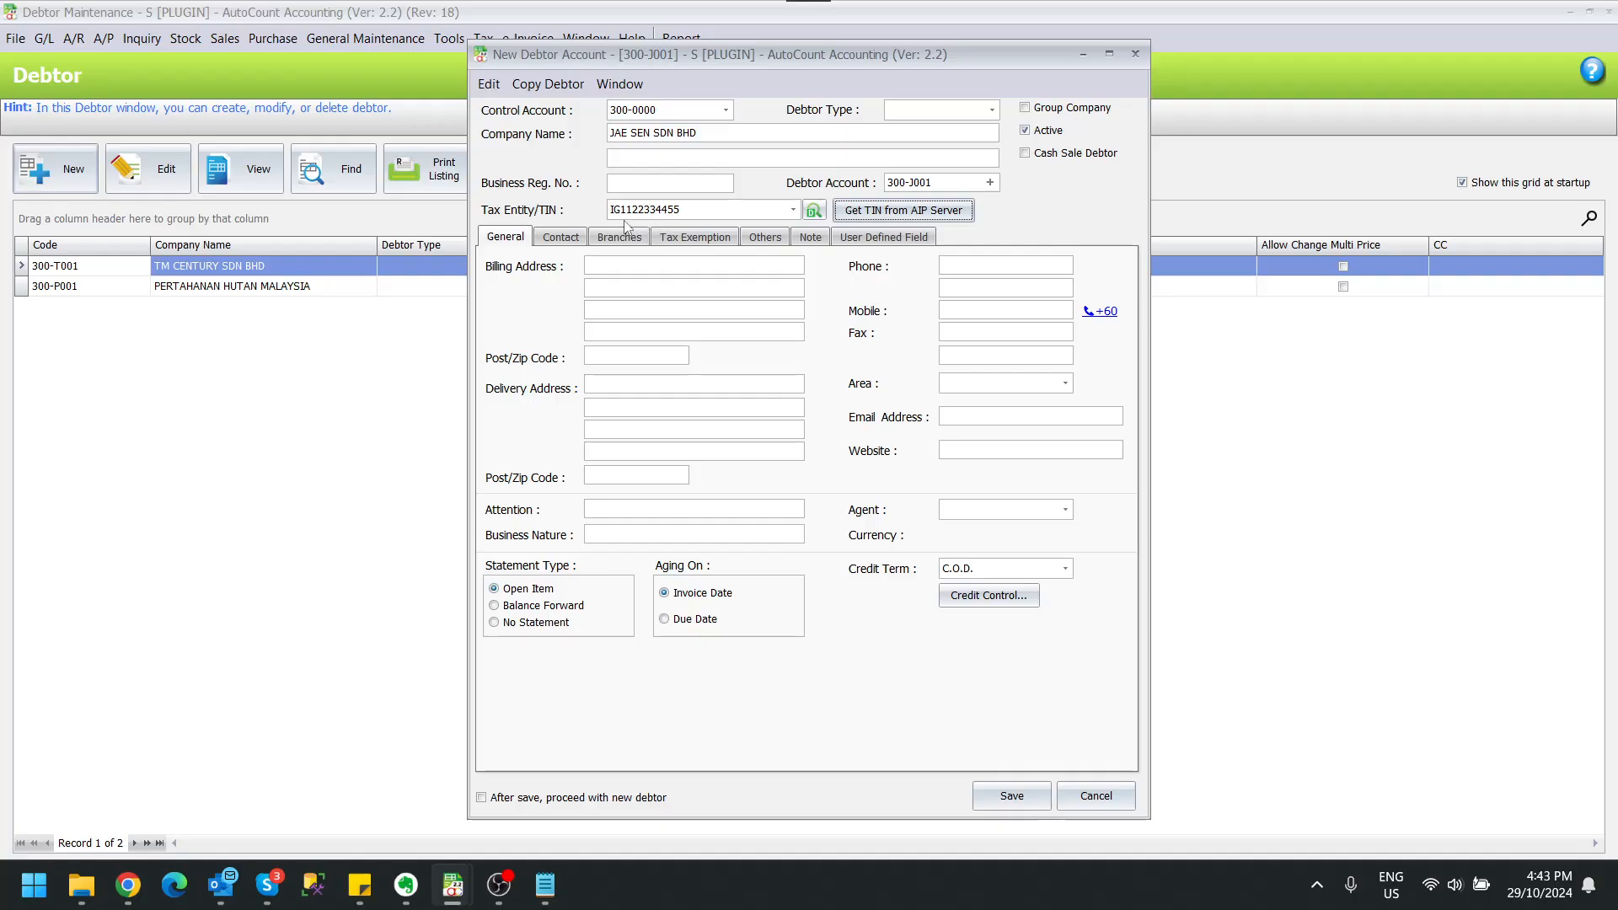
click(1012, 795)
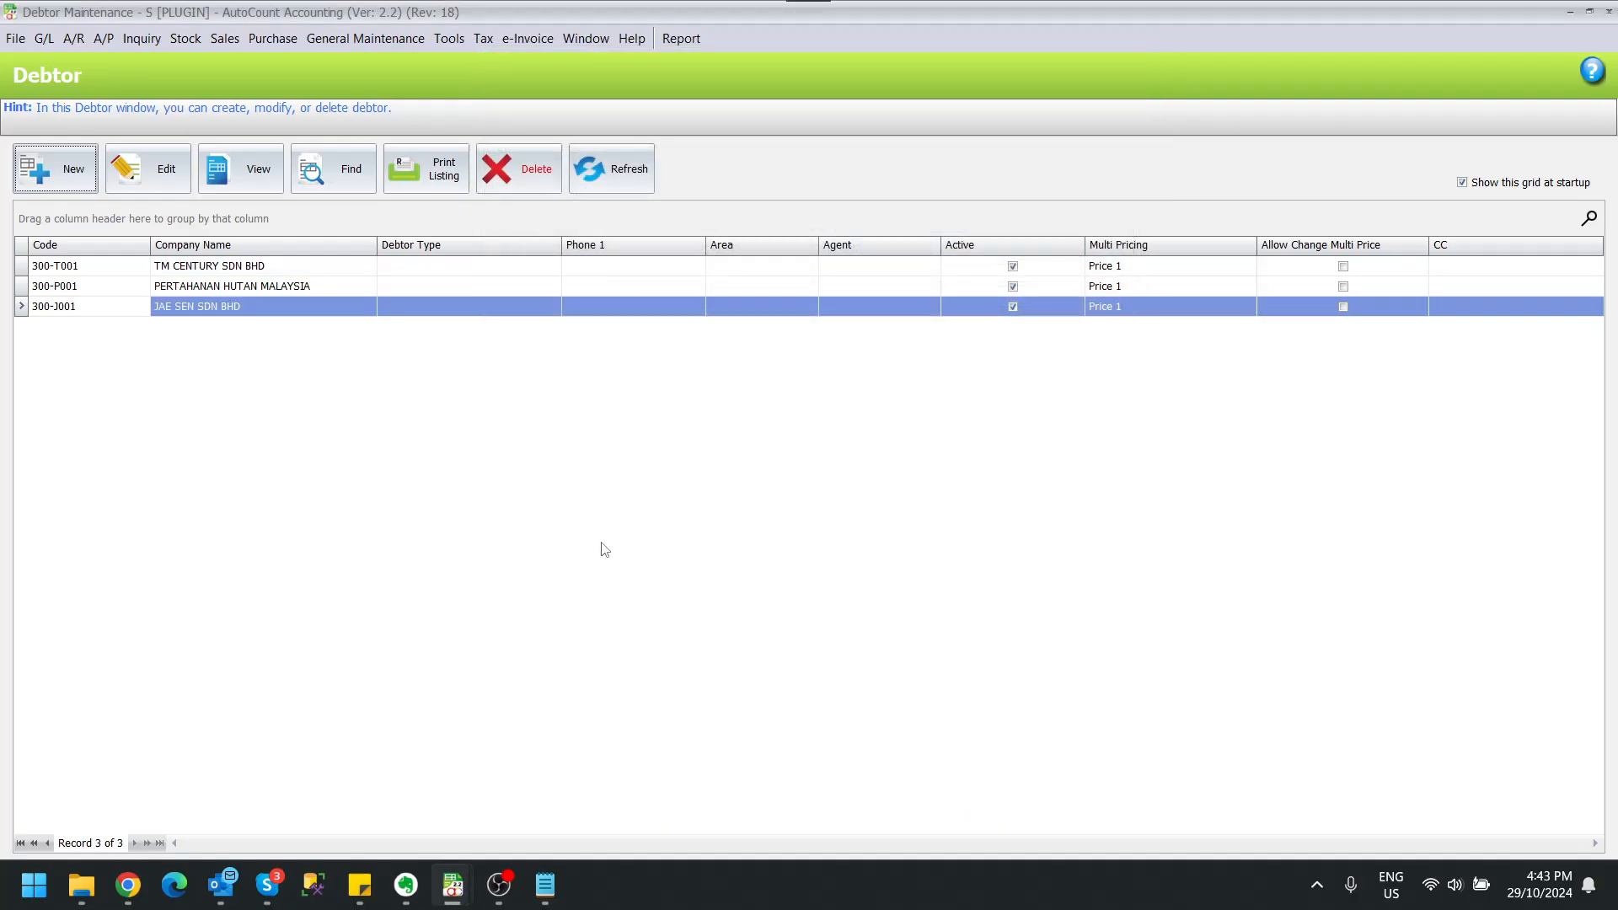